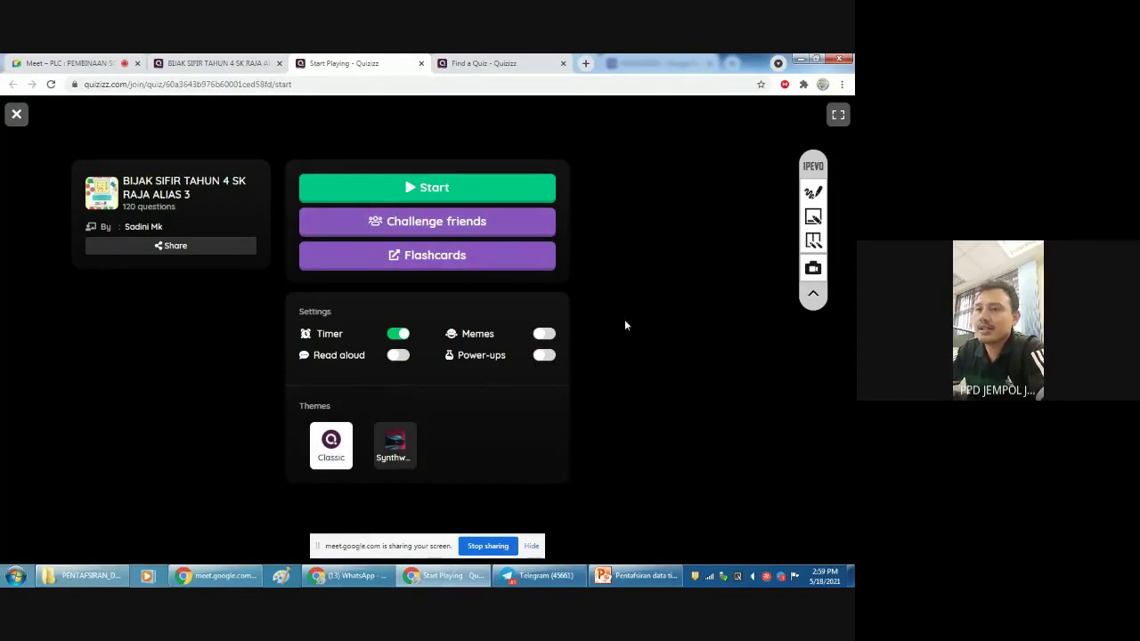
- Start the BIJAK SIFIR TAHUN 4 SK RAJA ALIAS 3 practice game and submit 7 for both 42 ÷ 6 and 14 ÷ 2
left_click(428, 188)
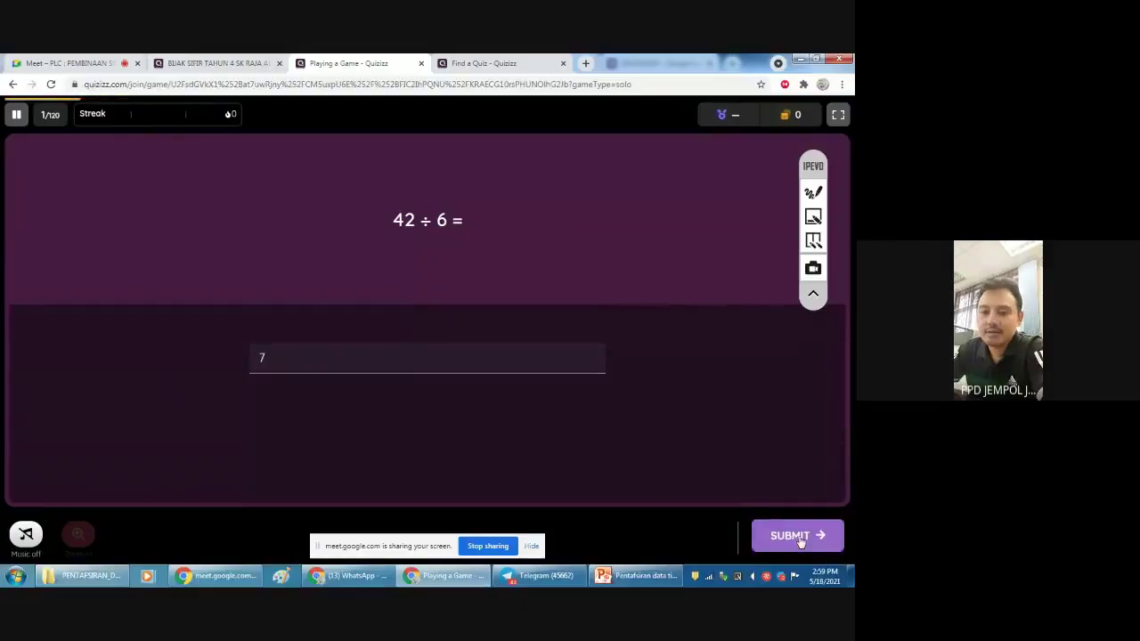
left_click(800, 543)
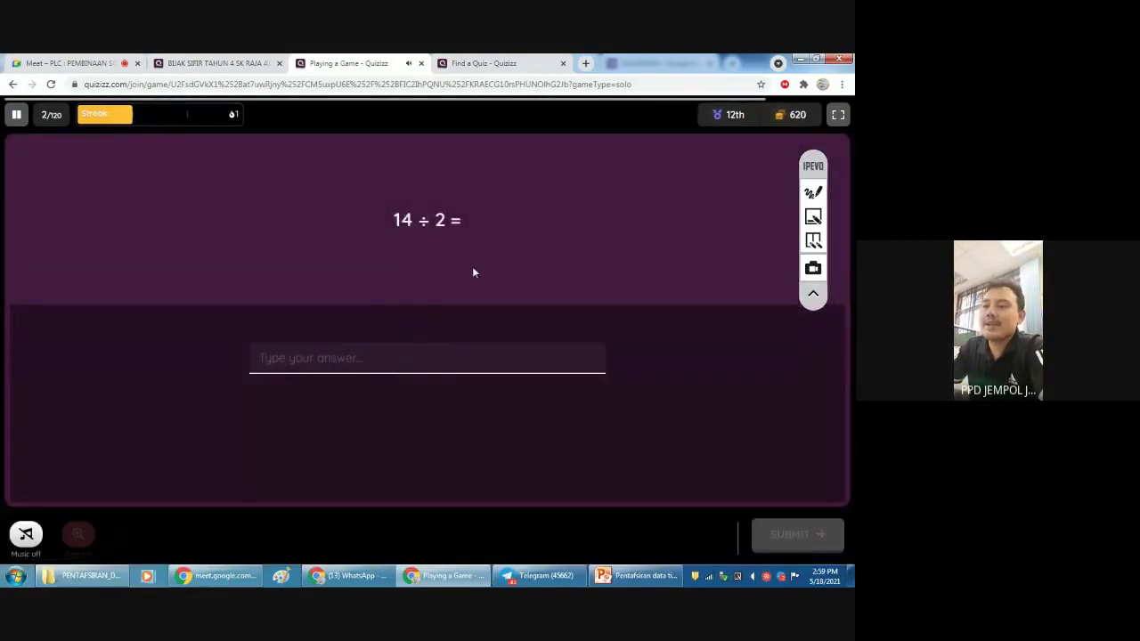
type("7")
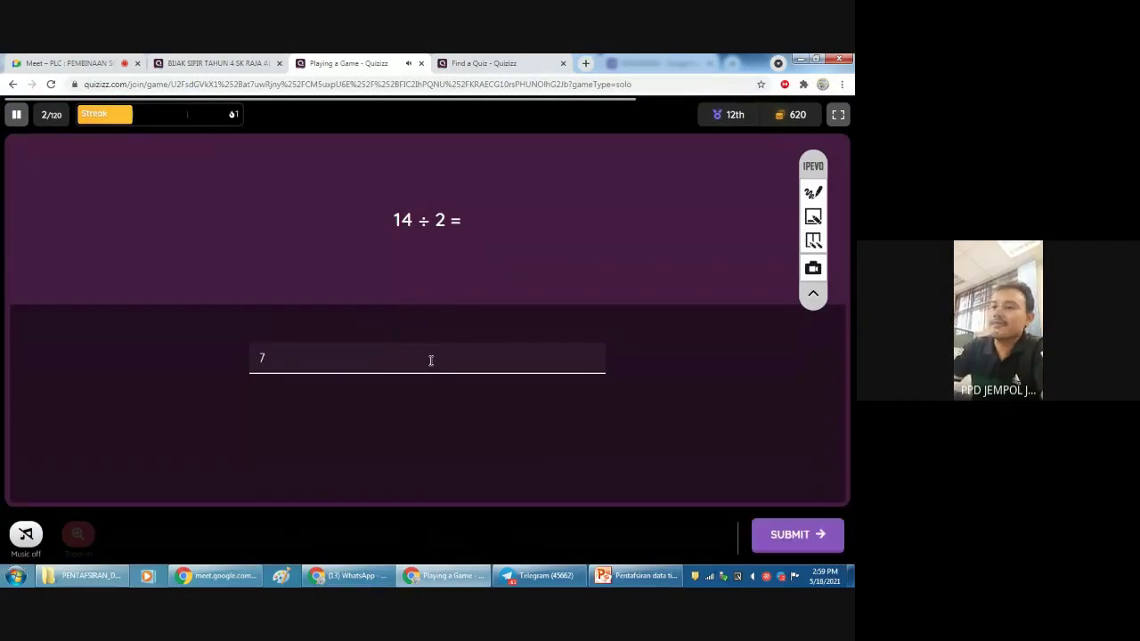
left_click(764, 523)
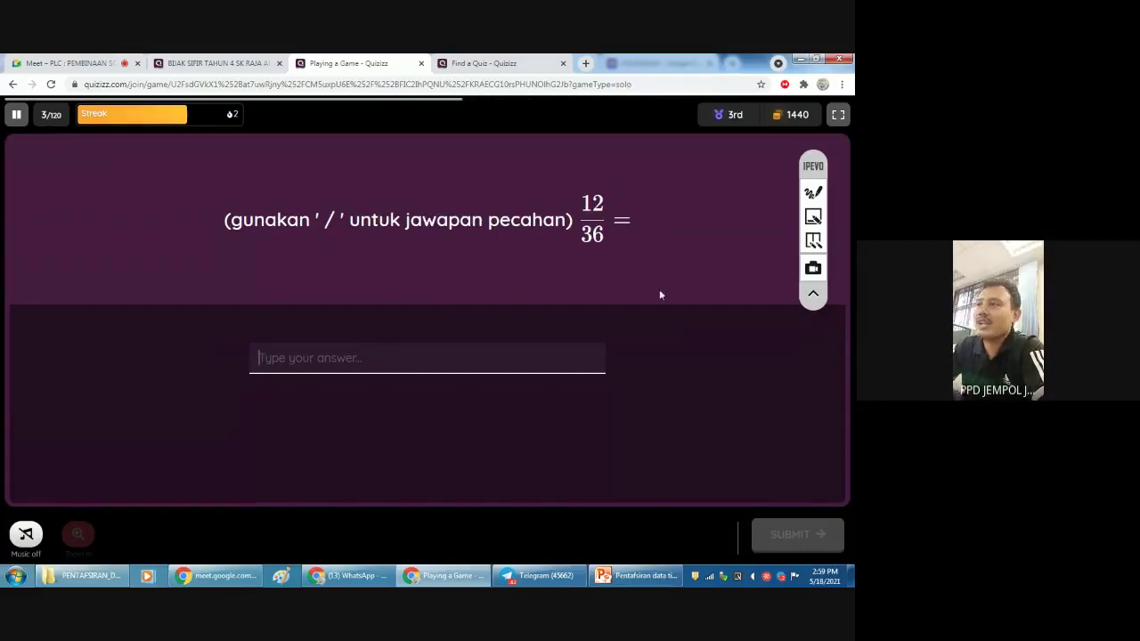
- Pause the practice game at the third question and close the game page to return to the quiz details
left_click(16, 114)
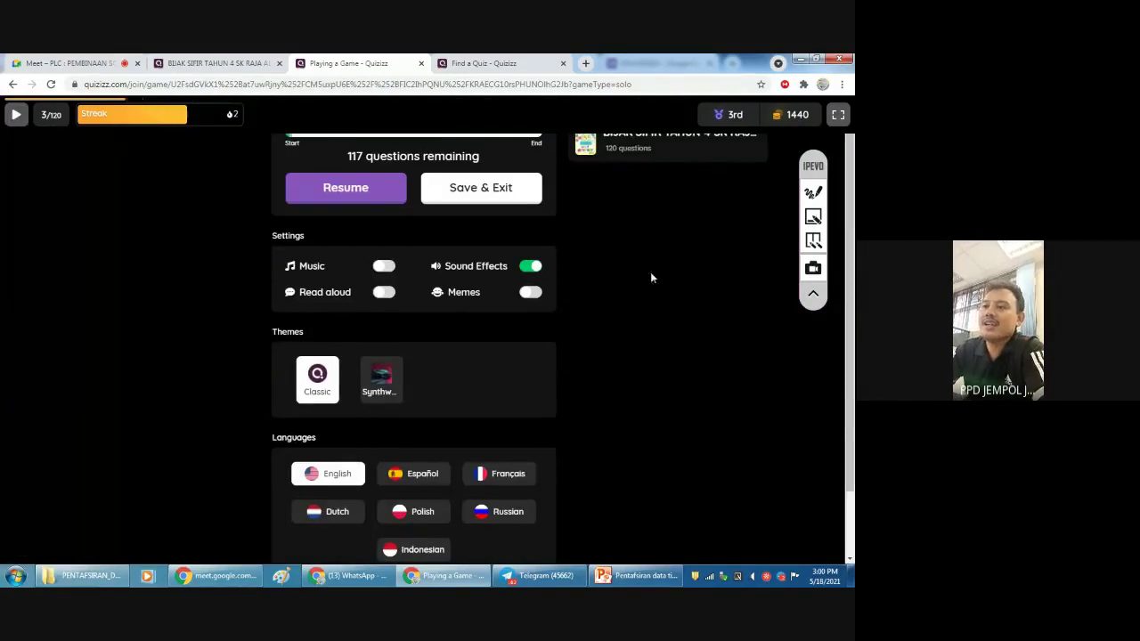
scroll(650, 277, "up", 1)
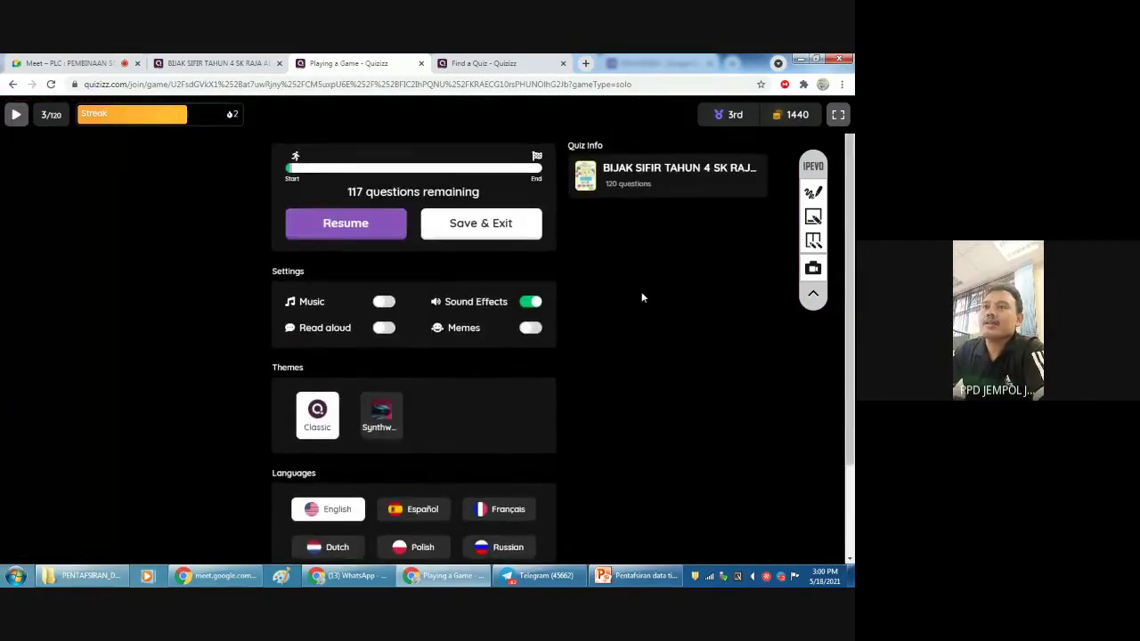
left_click(421, 63)
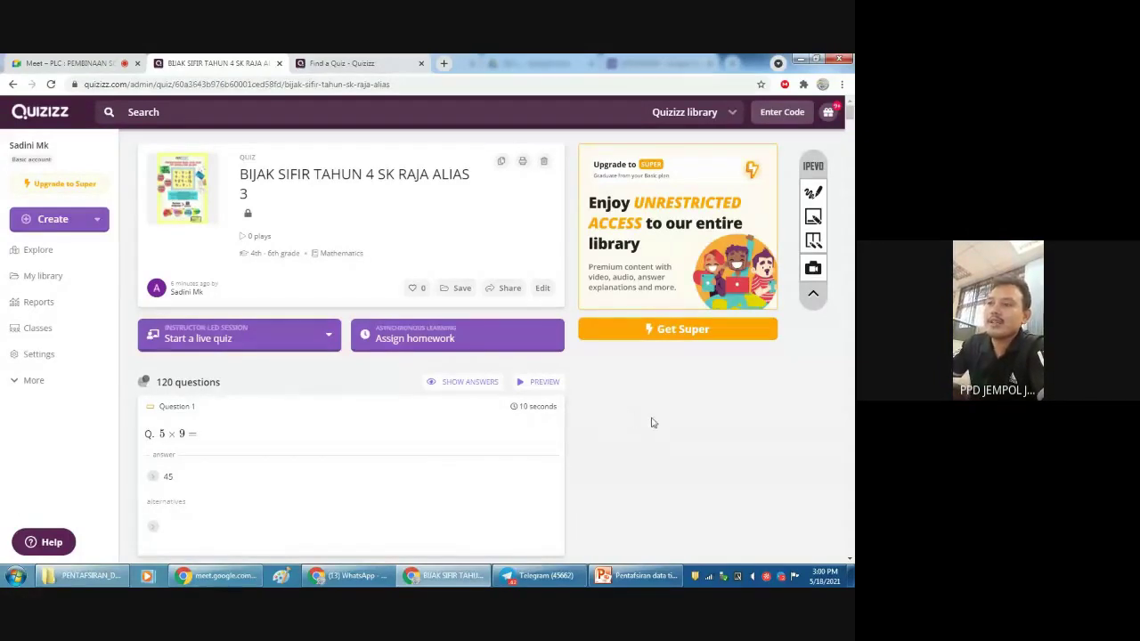
- Circle the live quiz and homework options in red, add an arrow to the live quiz option, and leave annotation mode
left_click(812, 192)
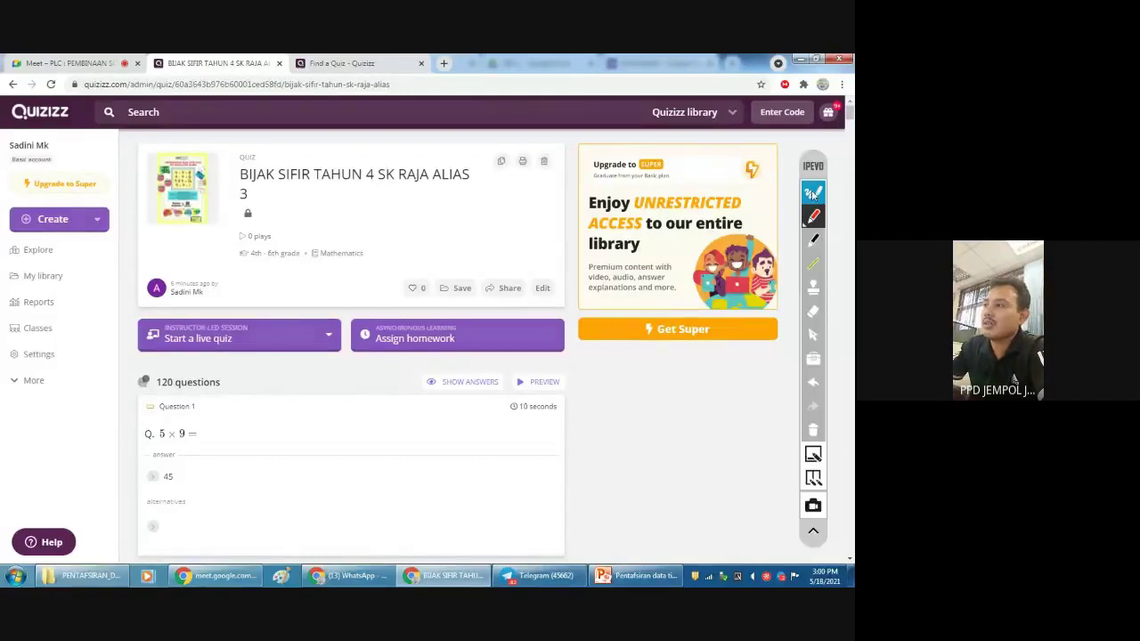
mouse_move(276, 312)
left_mouse_down()
mouse_move(198, 303)
mouse_move(158, 321)
mouse_move(222, 381)
mouse_move(263, 334)
mouse_move(267, 307)
left_mouse_up()
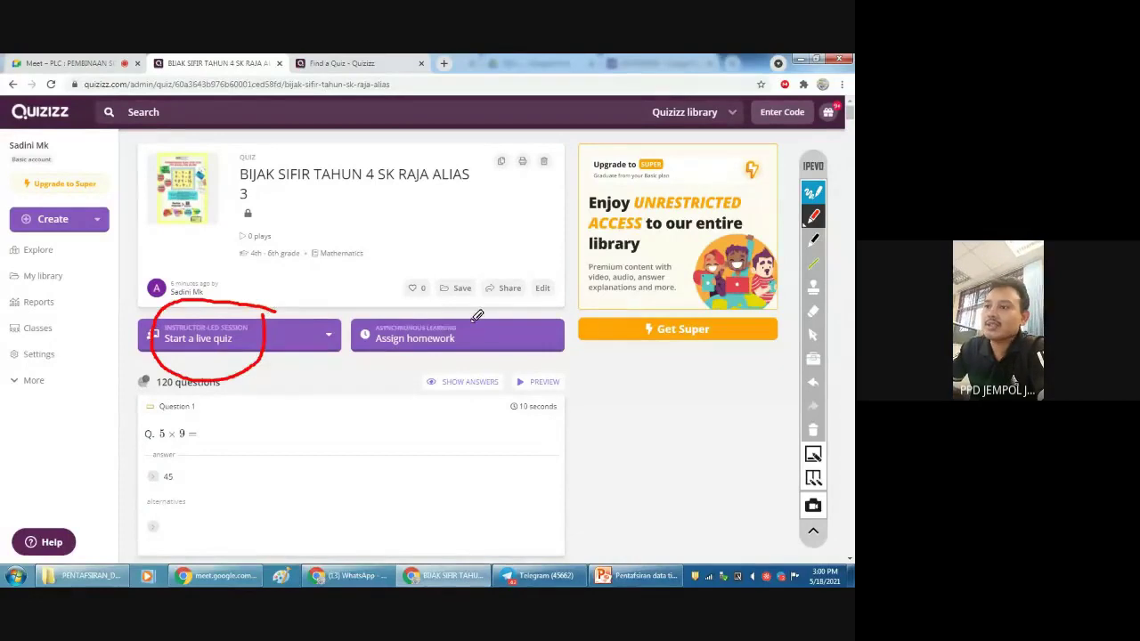
mouse_move(484, 304)
left_mouse_down()
mouse_move(392, 283)
mouse_move(402, 381)
mouse_move(462, 374)
mouse_move(490, 301)
left_mouse_up()
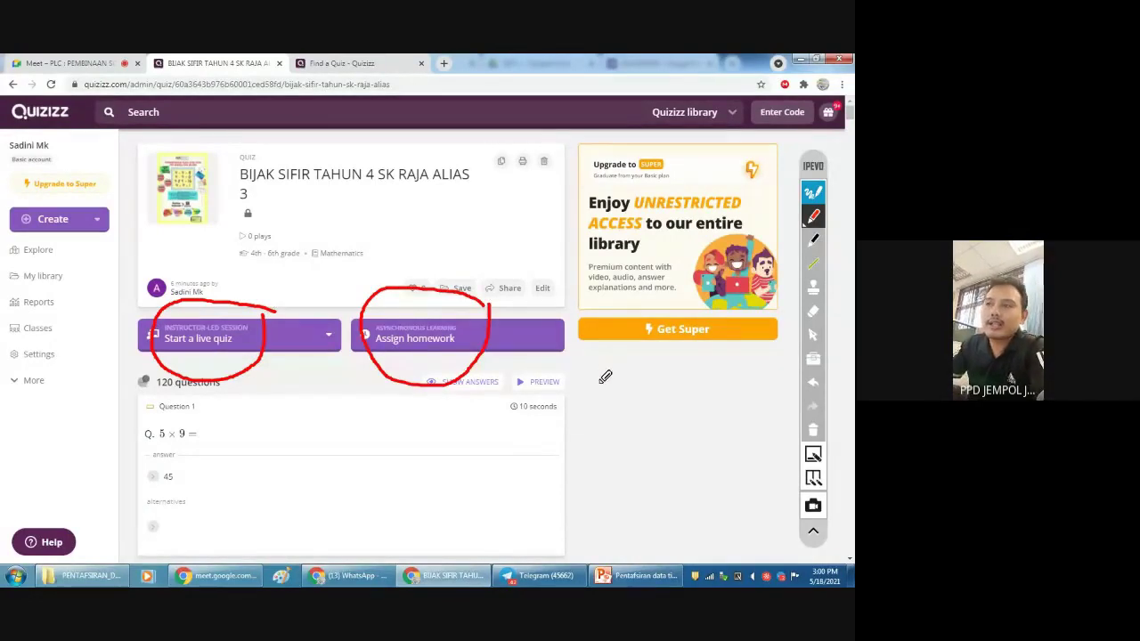
mouse_move(219, 233)
left_mouse_down()
mouse_move(219, 292)
mouse_move(247, 261)
left_mouse_up()
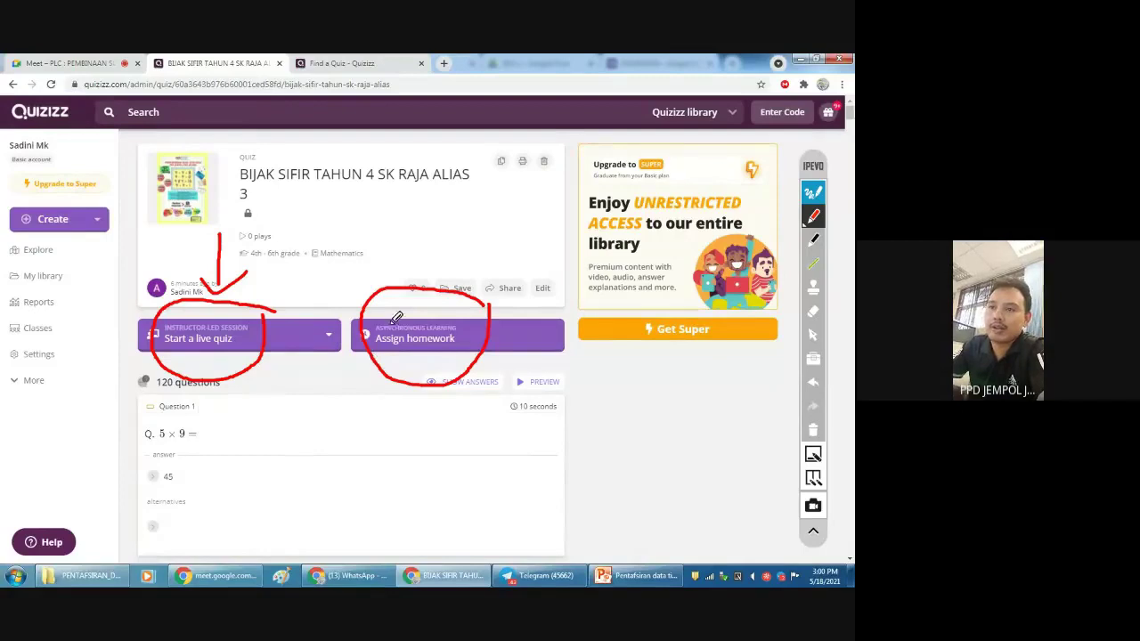
left_click(812, 195)
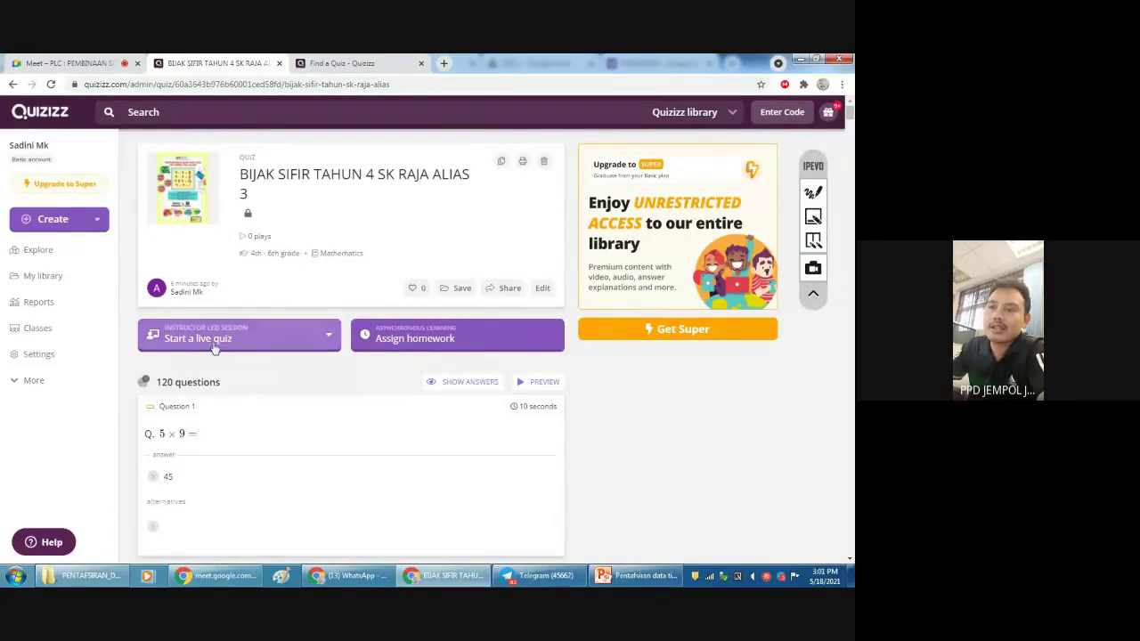
- Begin setting up an instructor-led live session of the quiz in Classic mode
left_click(274, 336)
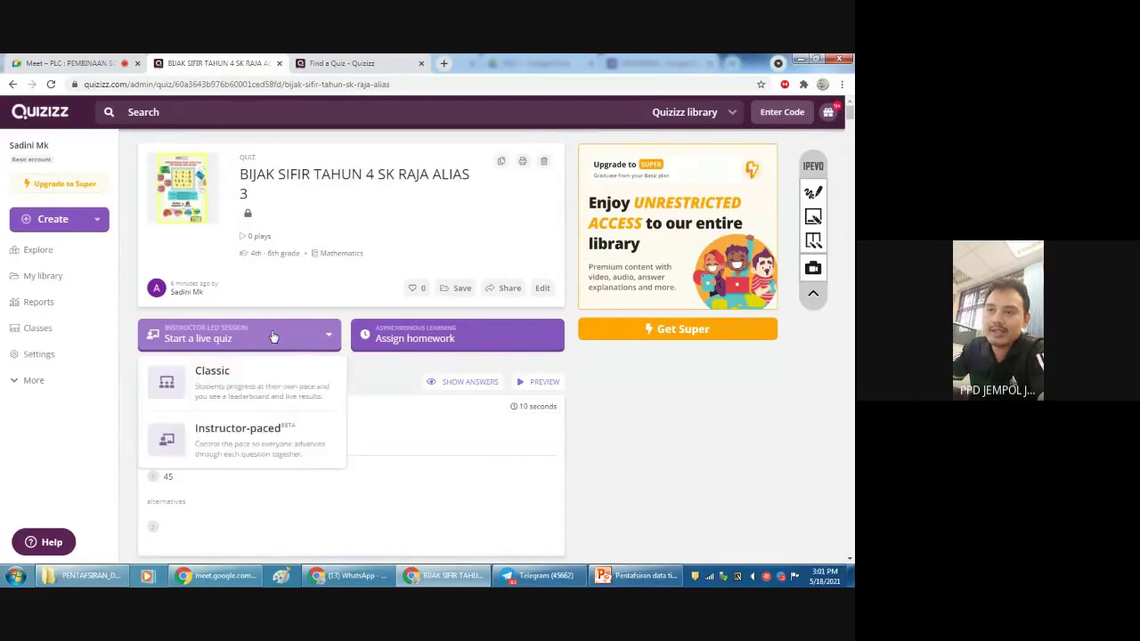
left_click(212, 383)
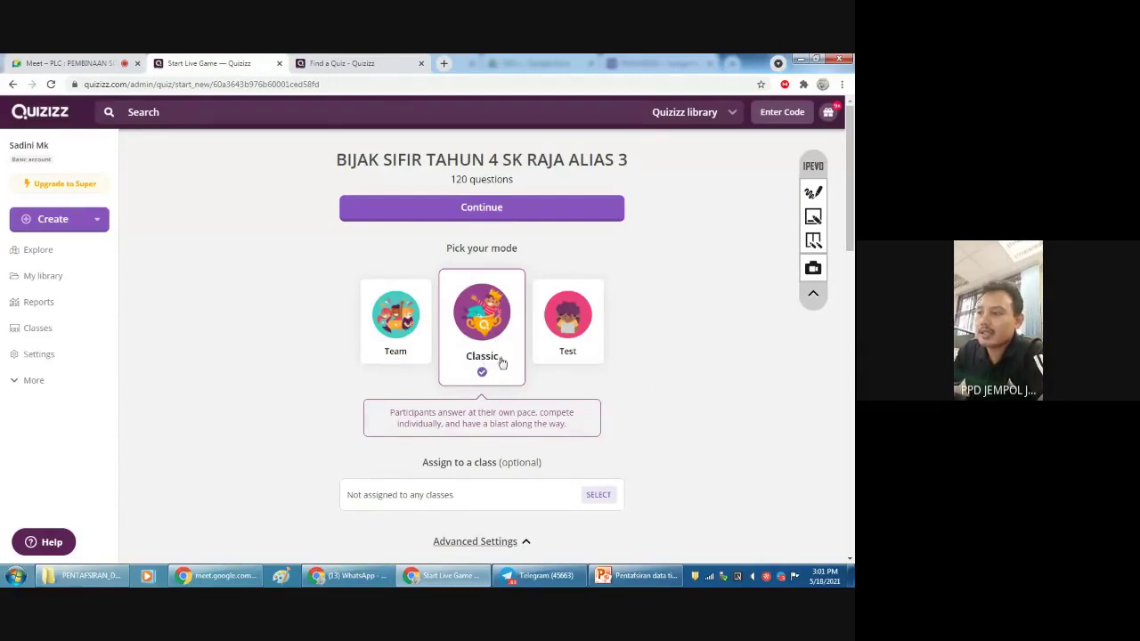
- Examine the game modes, class assignment and general settings, including the participant attempts description
scroll(572, 376, "down", 1)
scroll(632, 318, "down", 1)
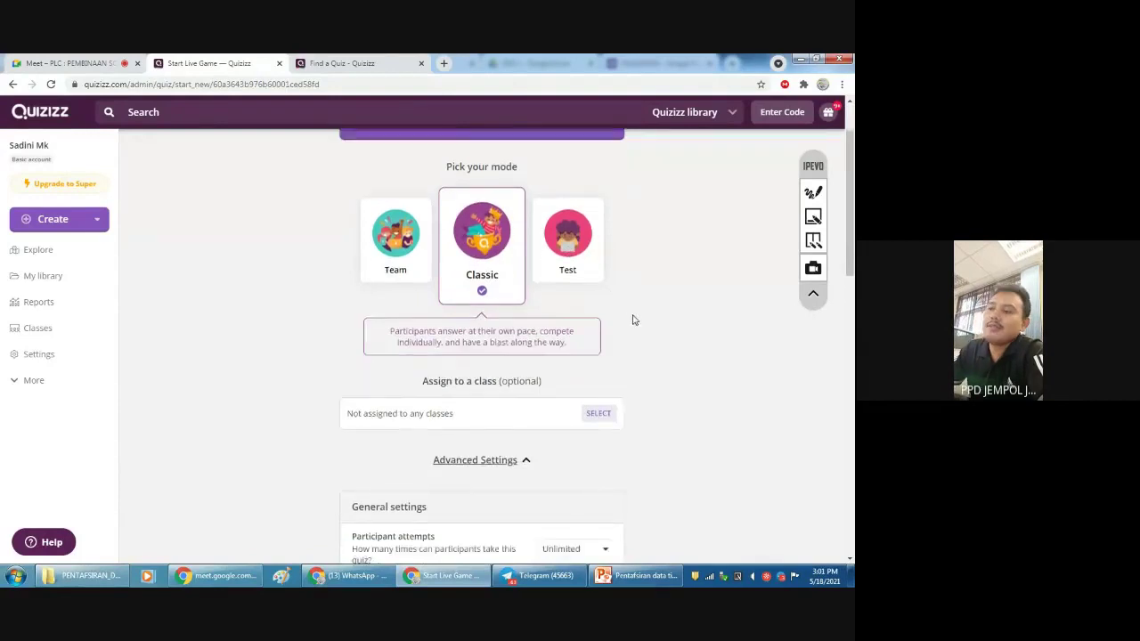
scroll(569, 312, "up", 1)
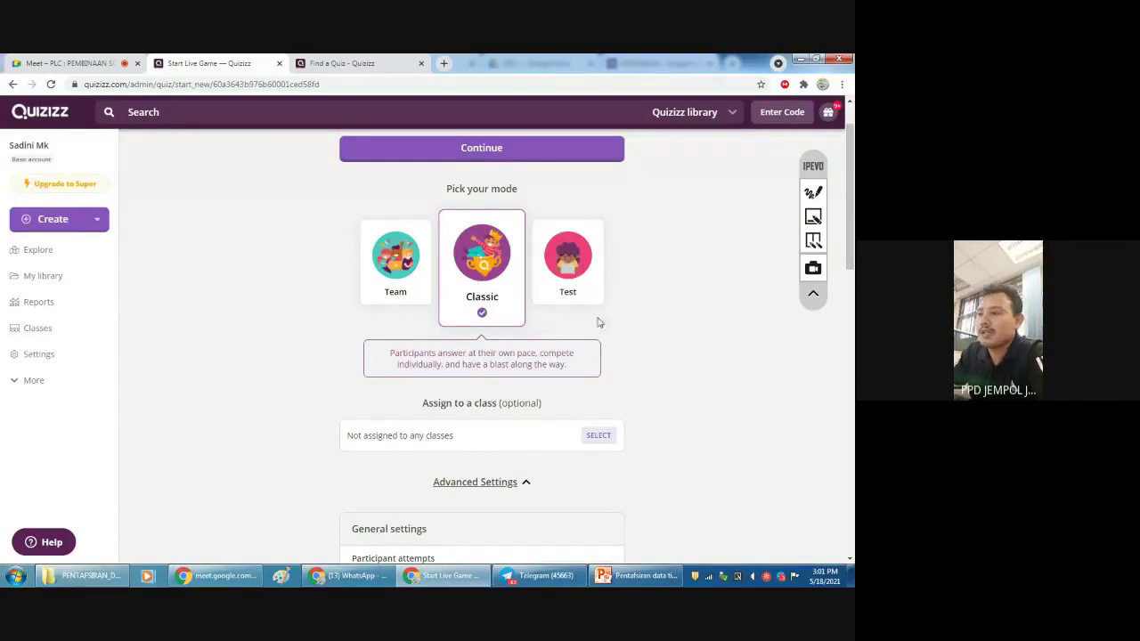
scroll(485, 307, "down", 1)
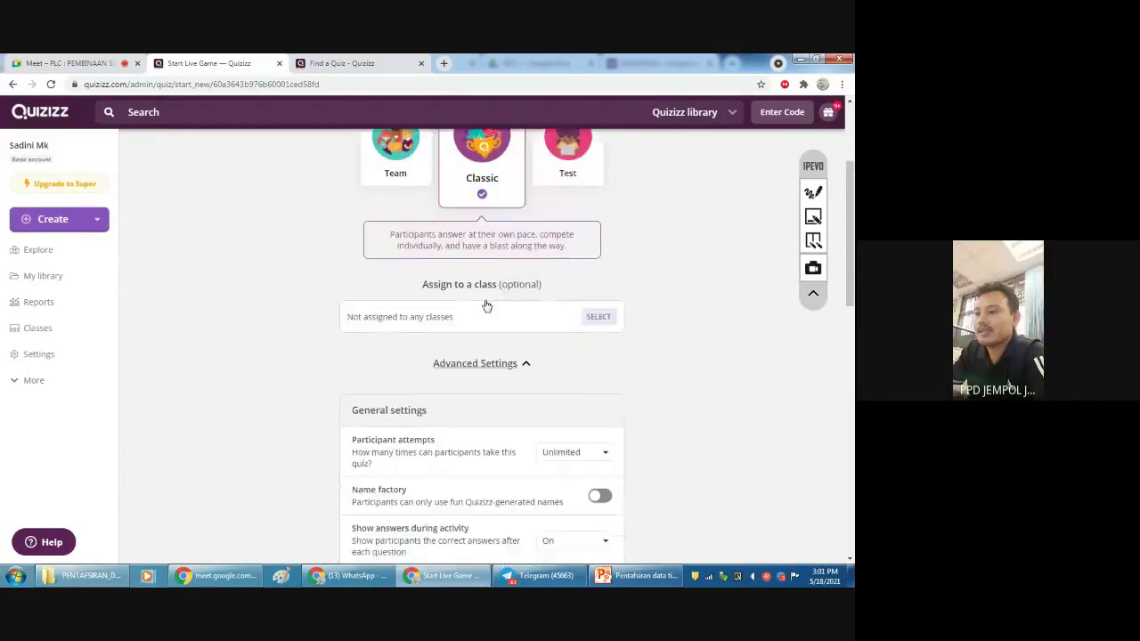
scroll(487, 304, "down", 2)
scroll(465, 300, "up", 4)
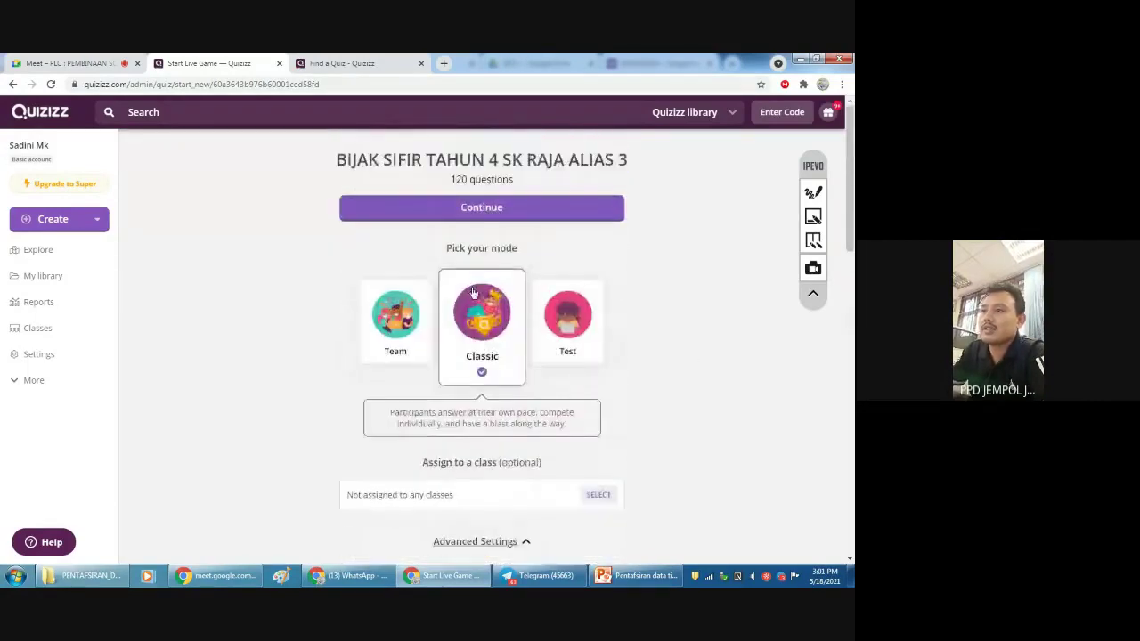
scroll(443, 273, "down", 2)
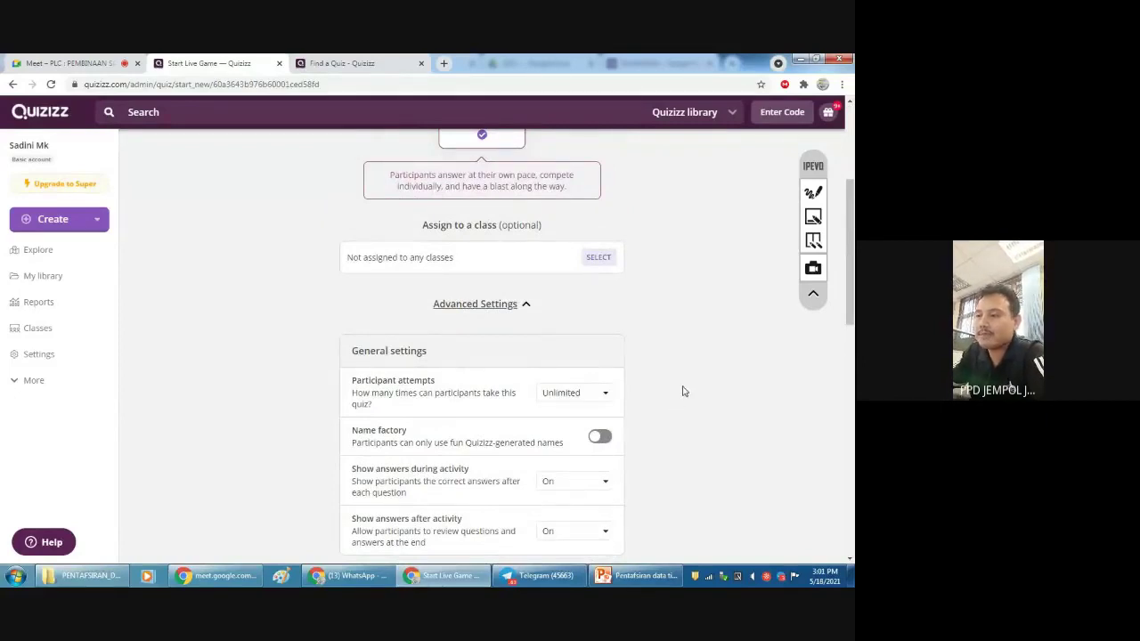
scroll(683, 392, "down", 1)
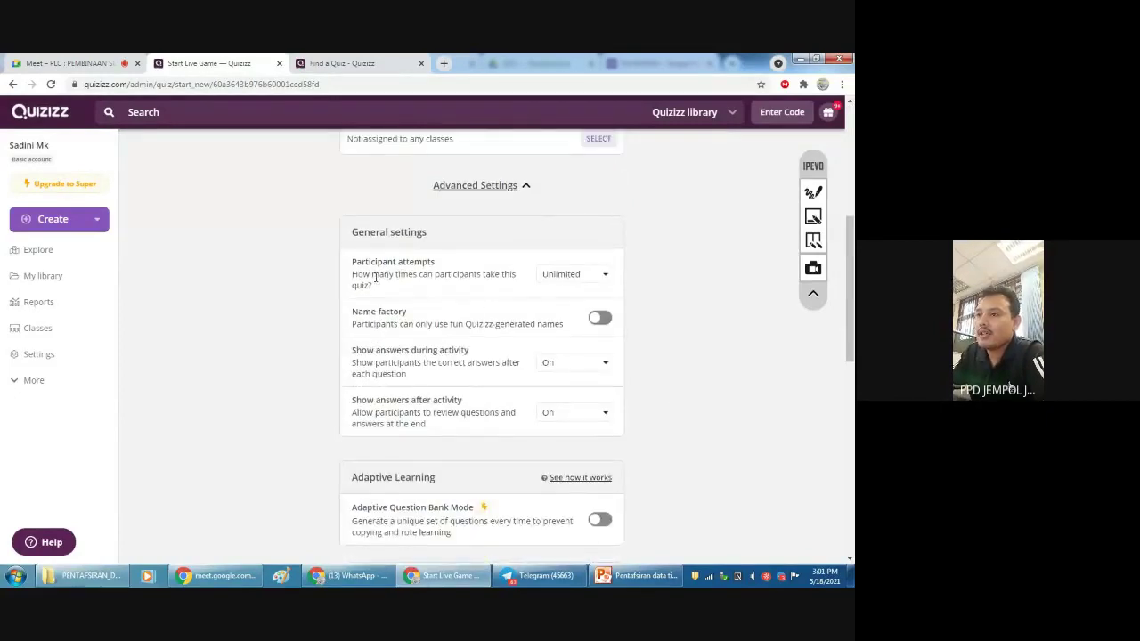
left_click_drag(353, 277, 435, 289)
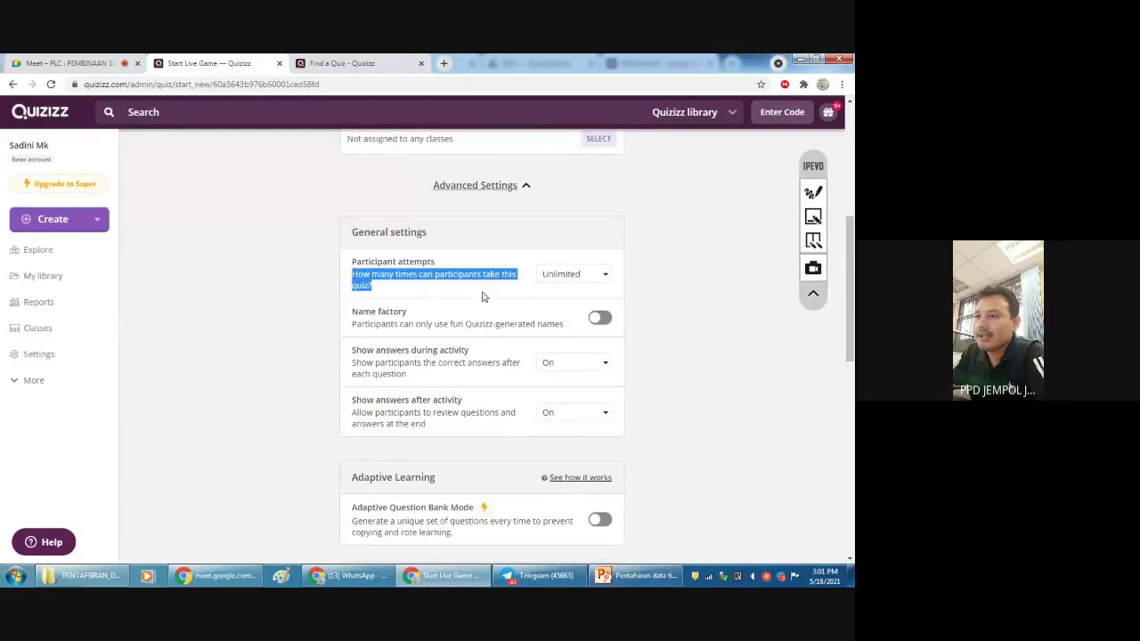
left_click(423, 303)
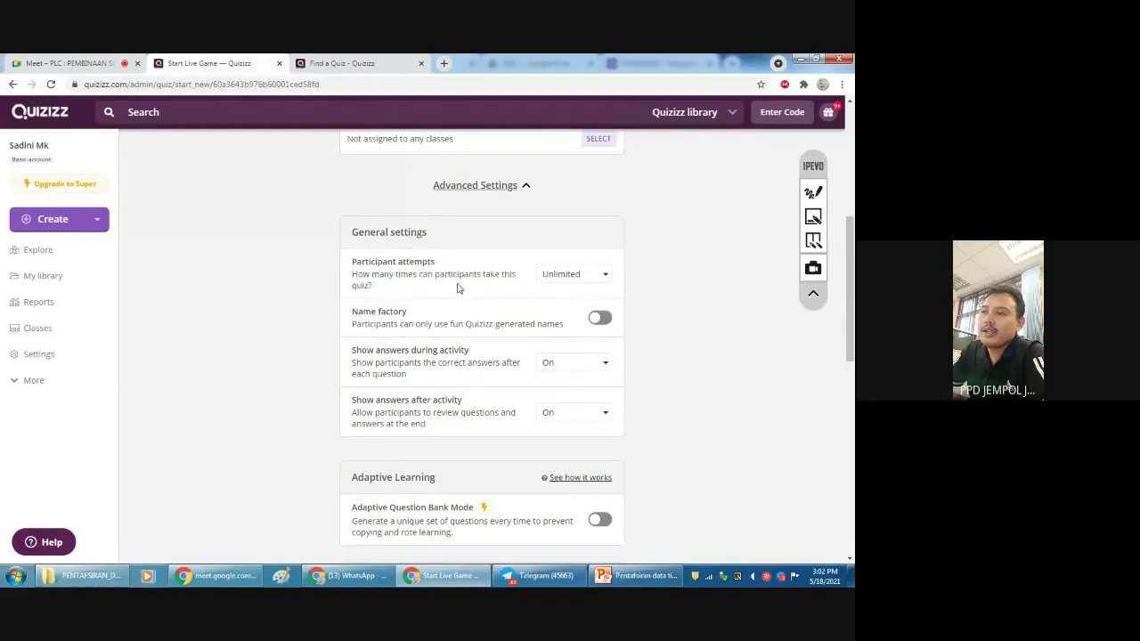
- Try limiting participant attempts to 2, check the login requirement, and set attempts back to Unlimited
left_click(574, 279)
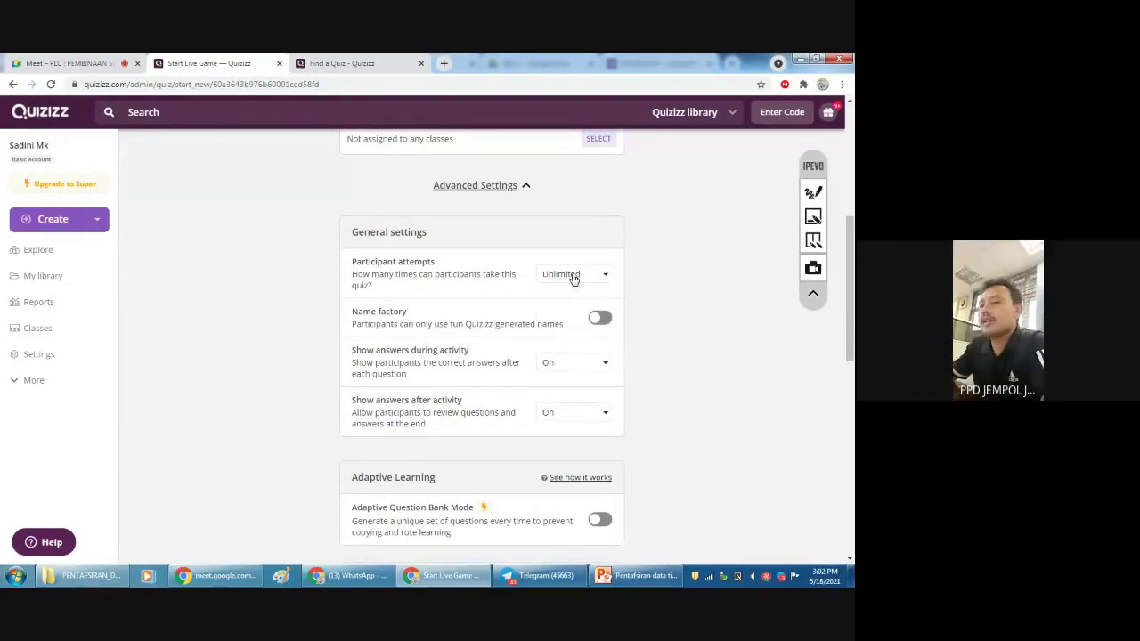
left_click(577, 276)
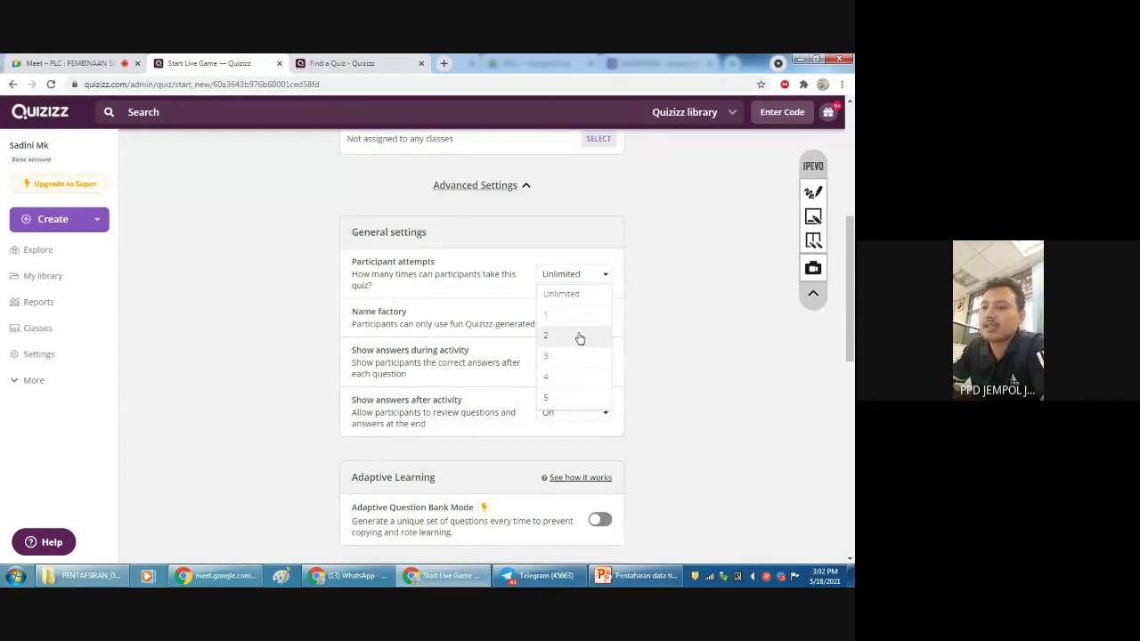
left_click(579, 338)
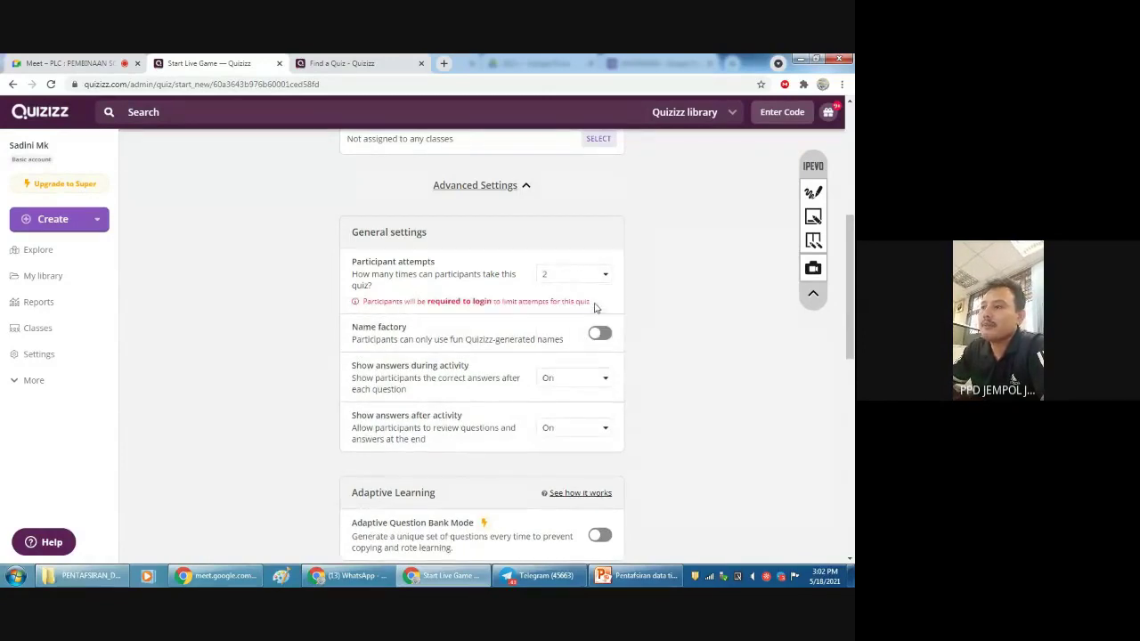
left_click_drag(592, 303, 428, 310)
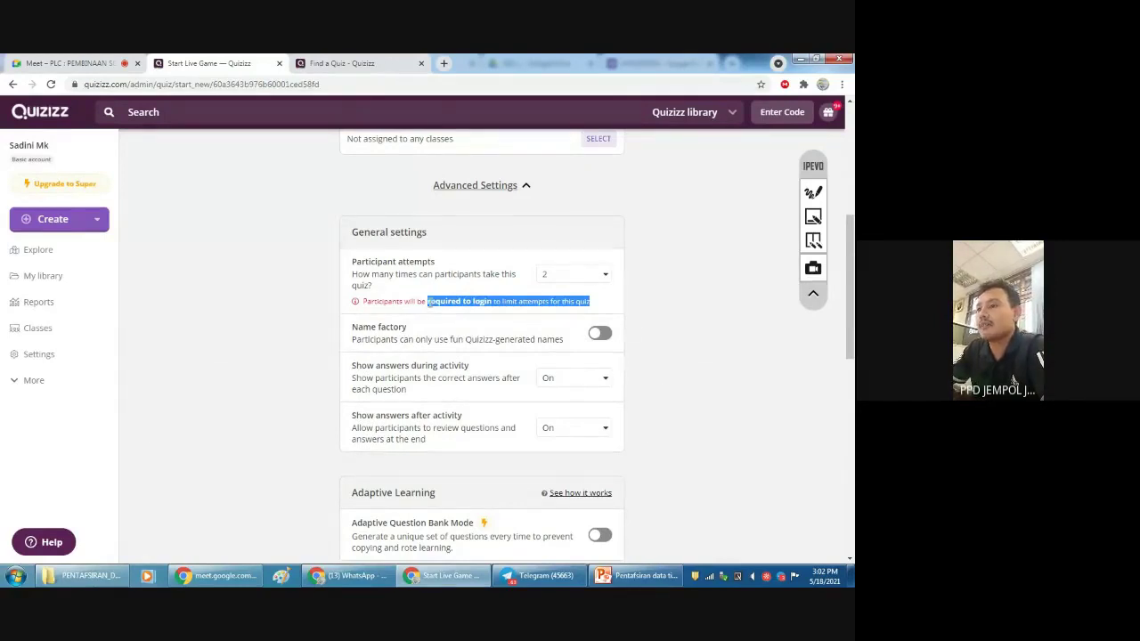
left_click_drag(491, 303, 430, 304)
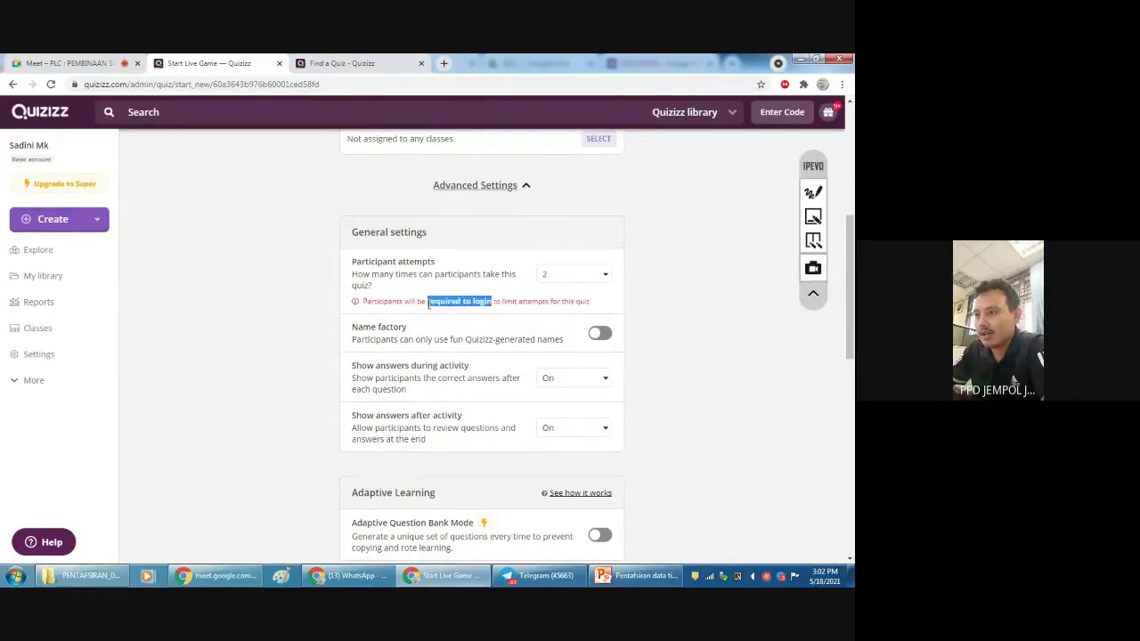
left_click(495, 304)
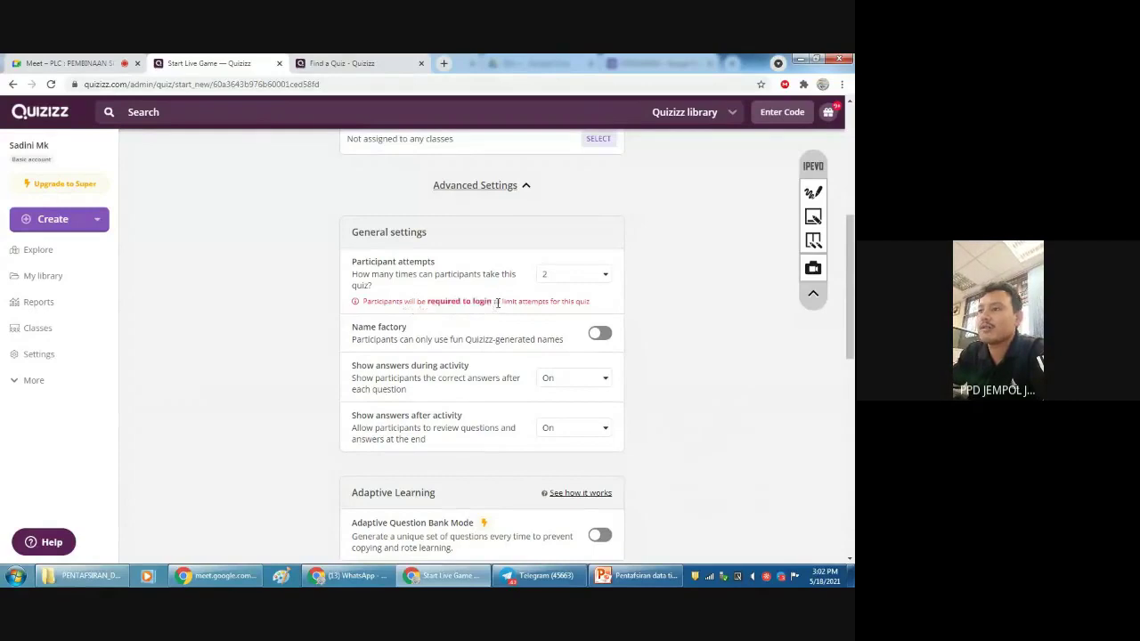
left_click(600, 275)
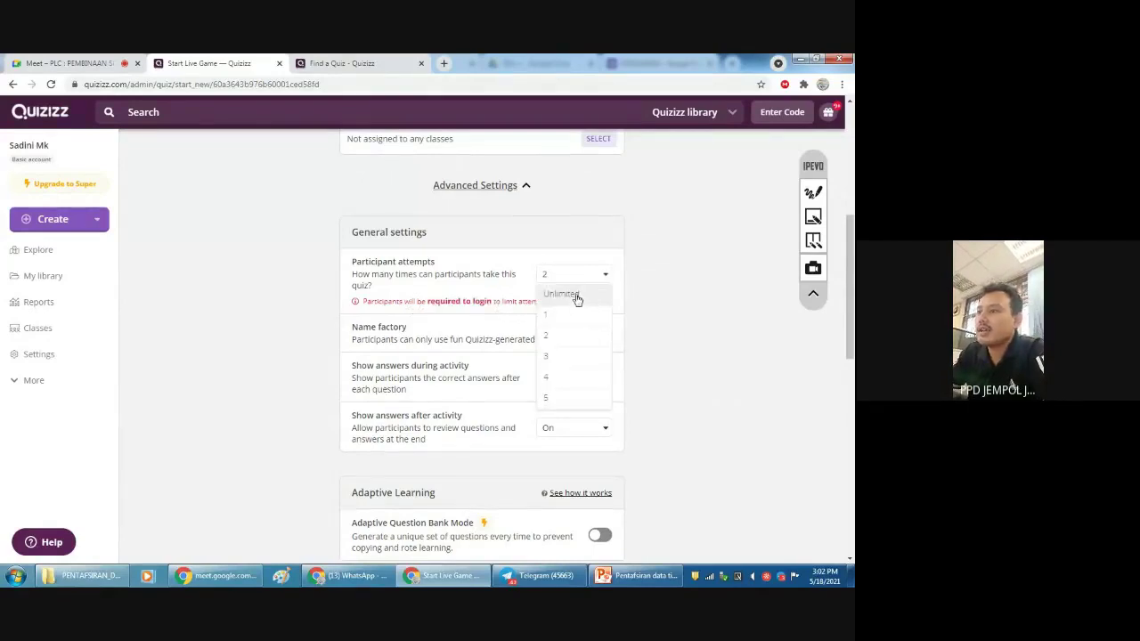
left_click(578, 297)
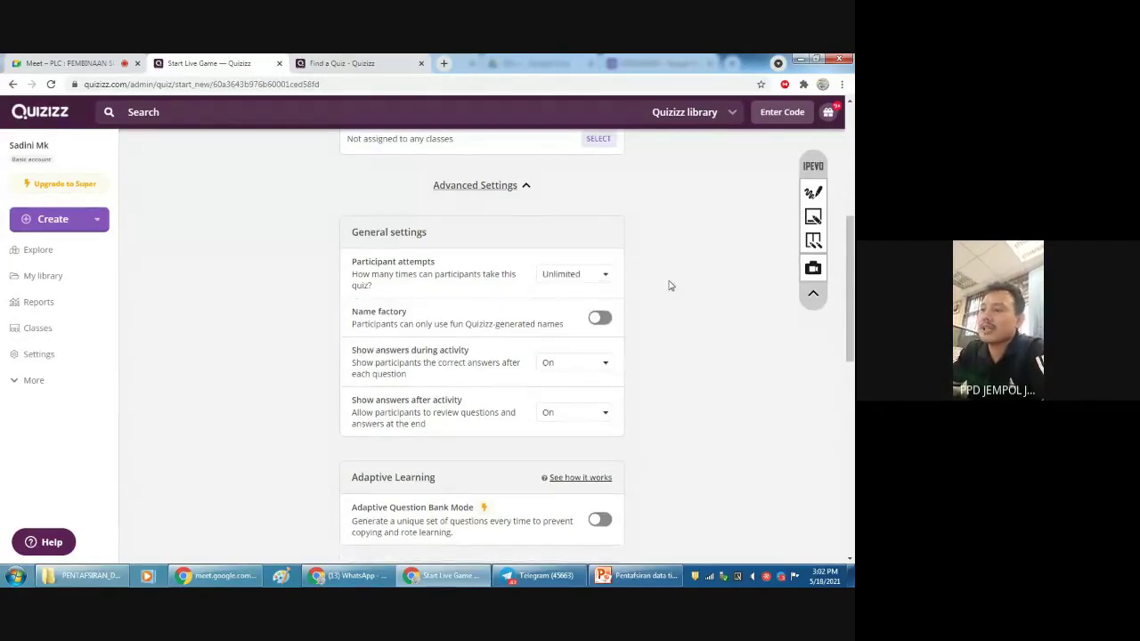
- Read the Name factory description and set Show answers during activity to Off
triple_click(352, 324)
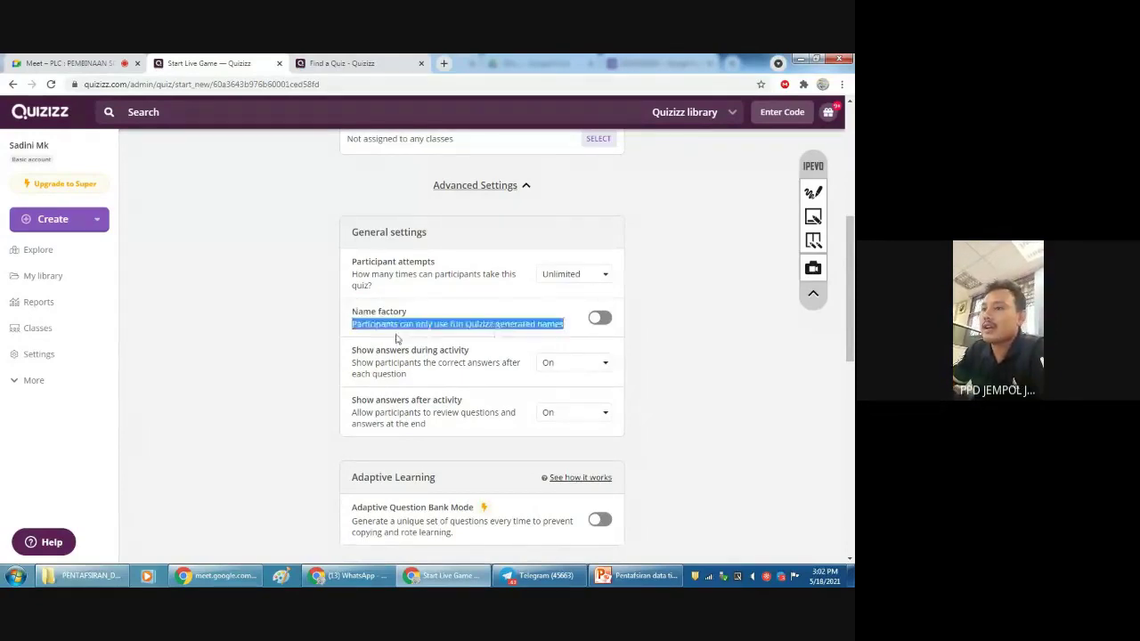
left_click(636, 356)
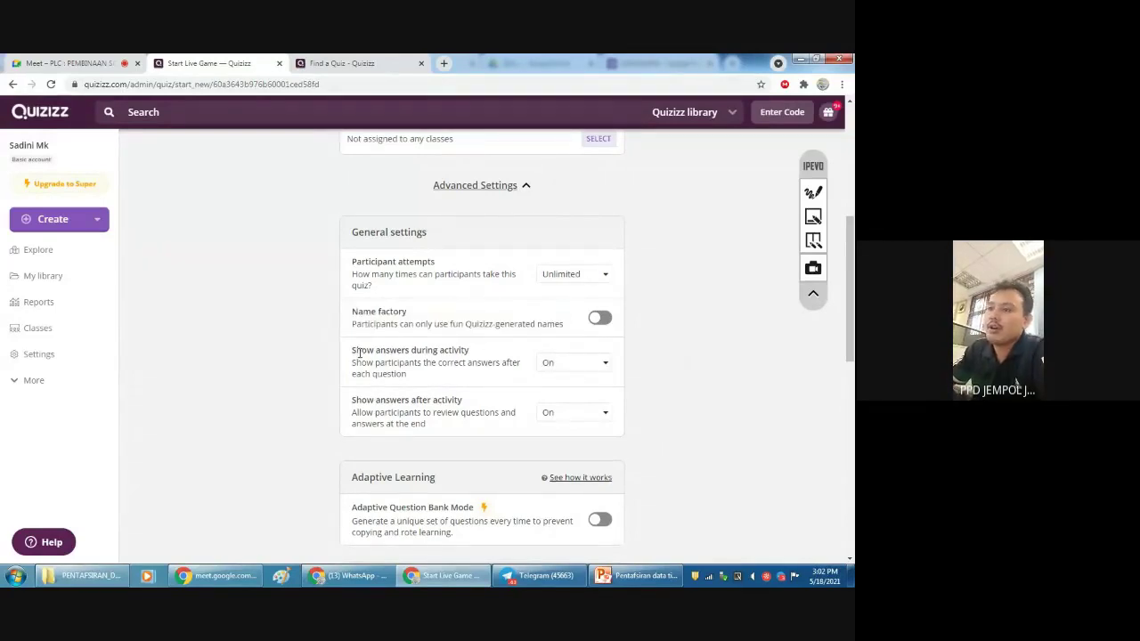
scroll(400, 306, "down", 1)
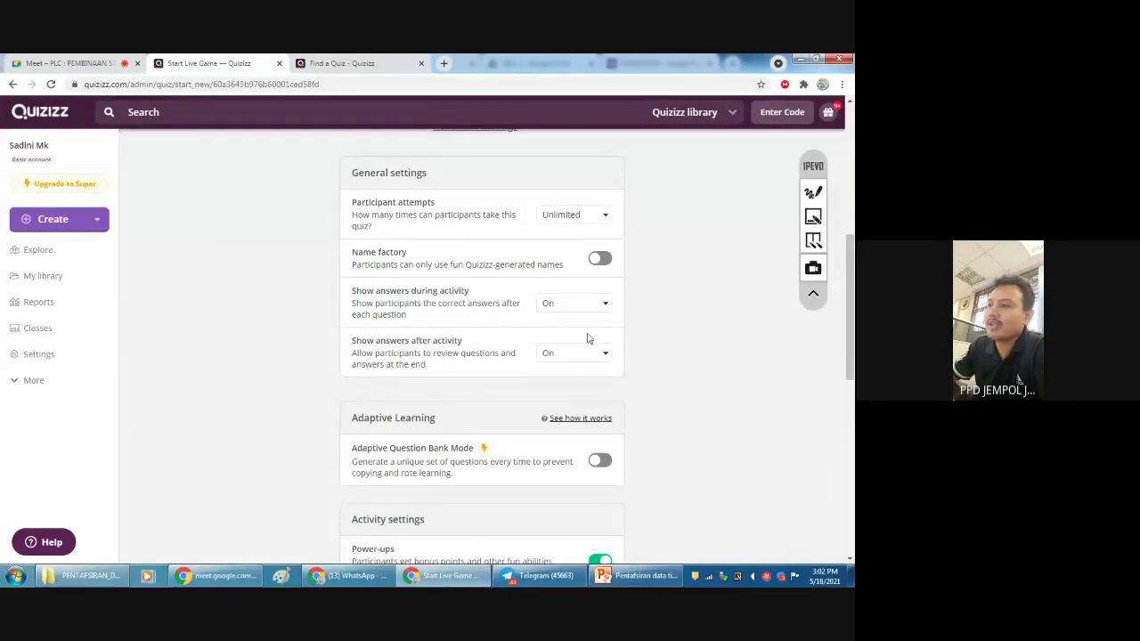
left_click(575, 303)
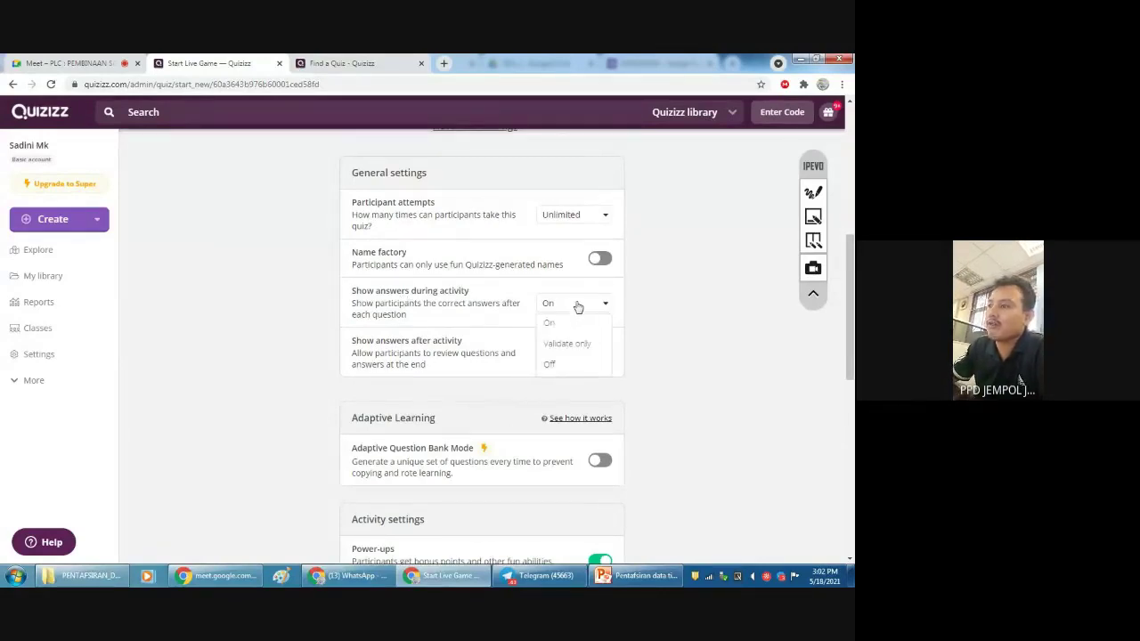
left_click(555, 370)
- Set Show answers after activity to Off in the general settings
left_click(577, 357)
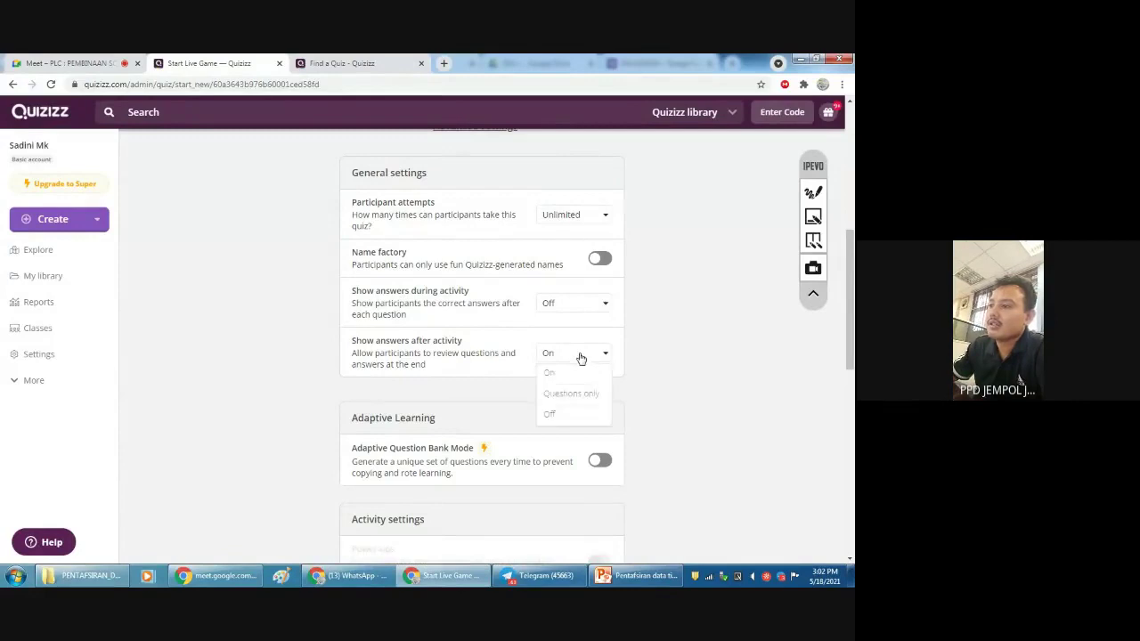
left_click(568, 416)
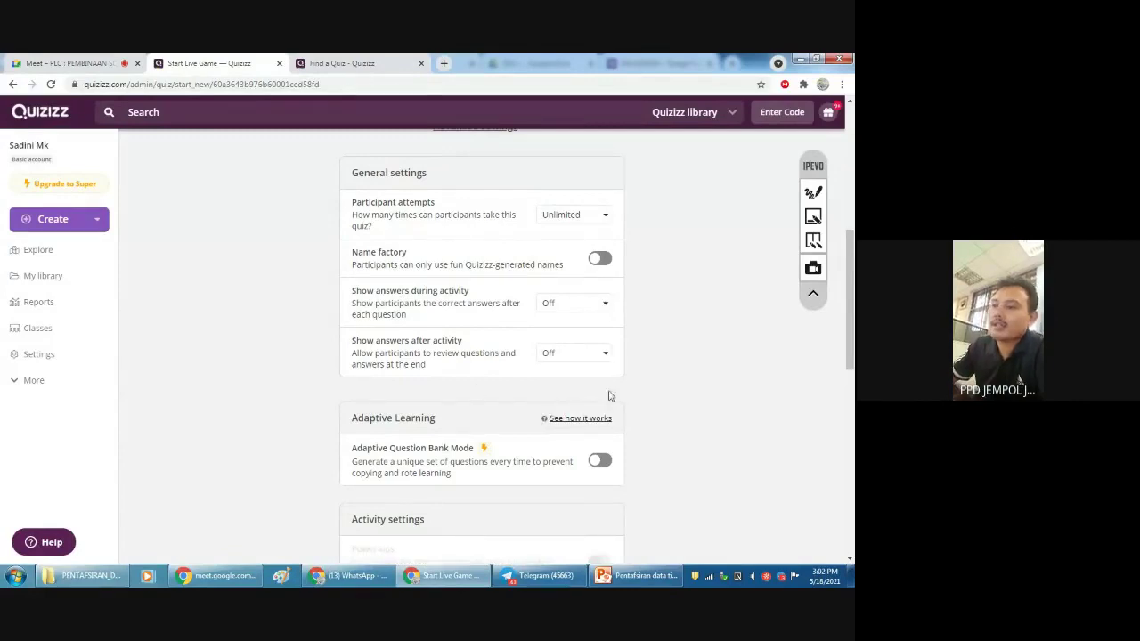
- Examine the Adaptive Learning and Activity settings, reading down to the Shuffle questions option
scroll(646, 383, "down", 2)
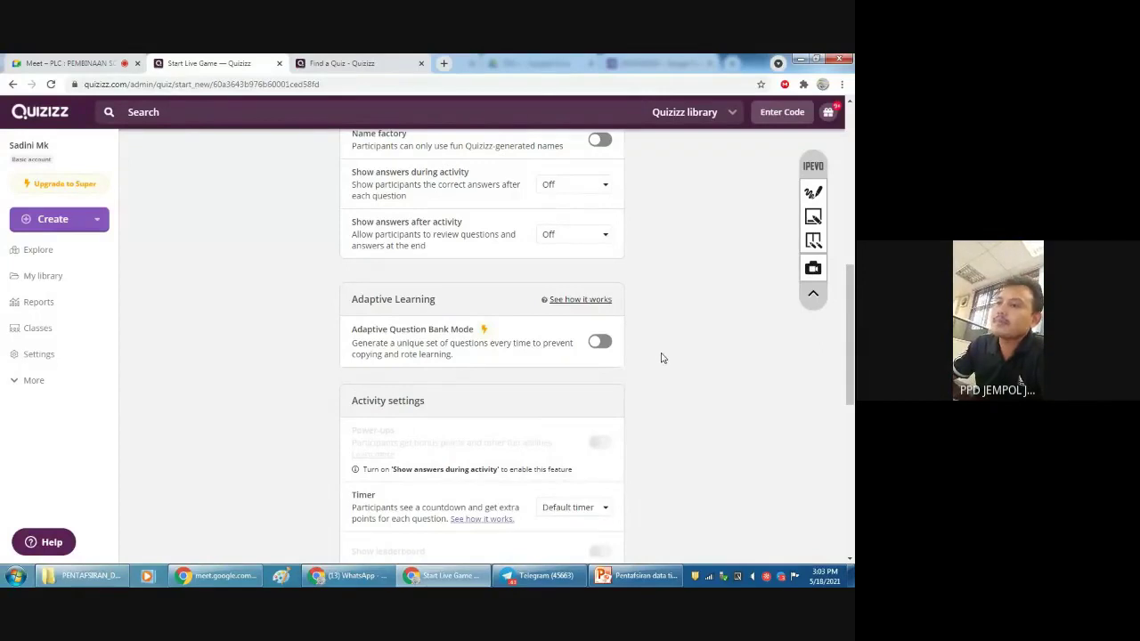
scroll(672, 353, "down", 1)
scroll(686, 344, "down", 1)
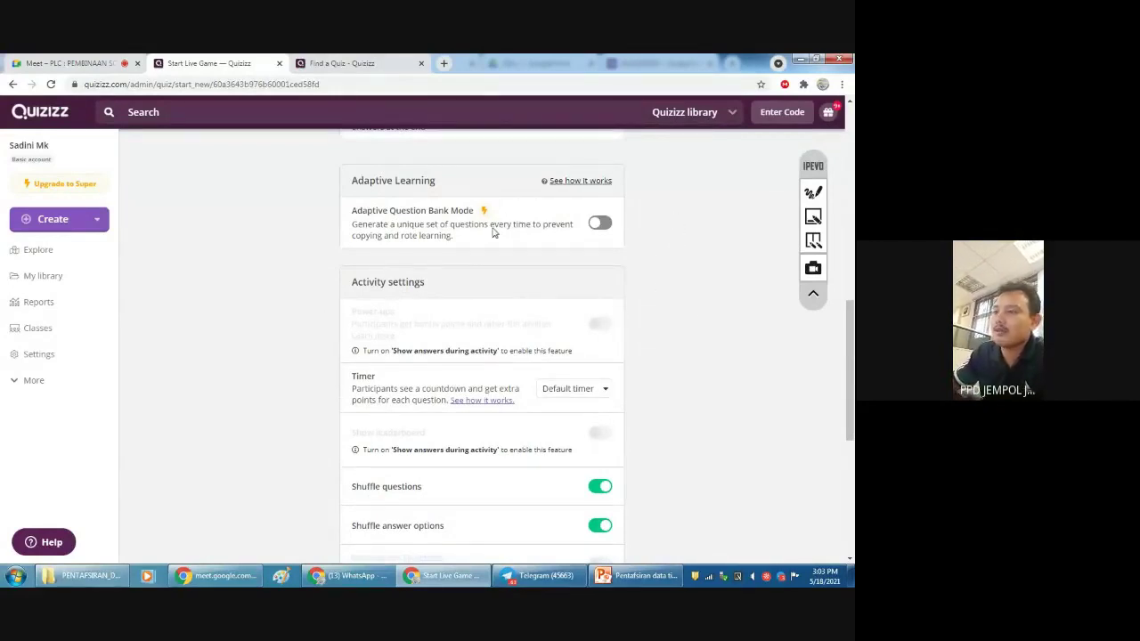
scroll(697, 323, "down", 2)
scroll(706, 322, "down", 1)
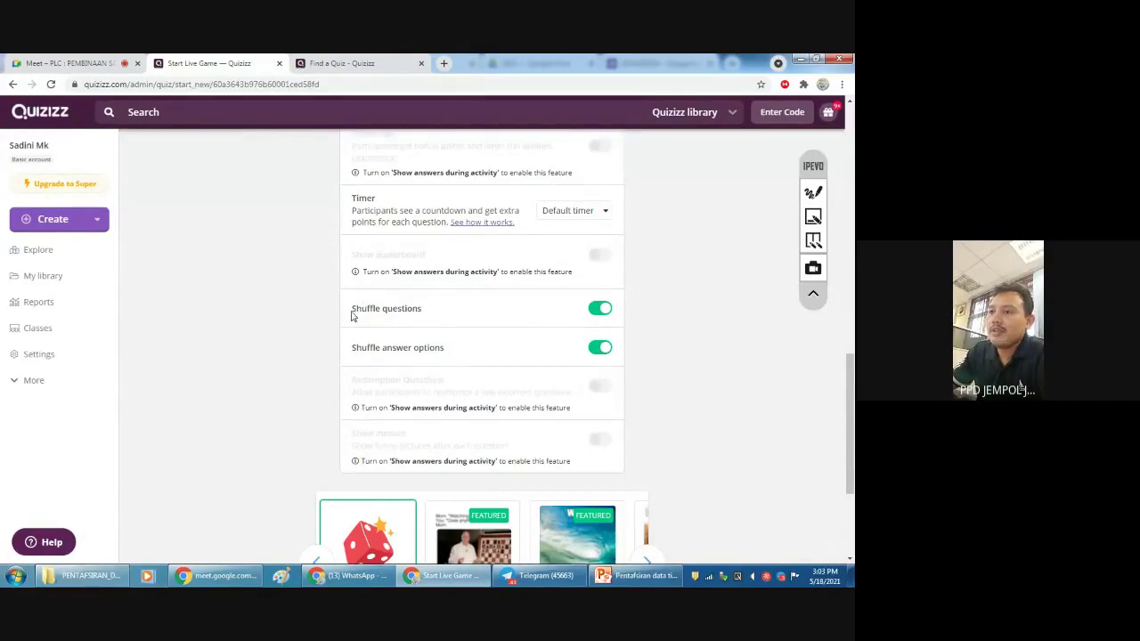
left_click_drag(354, 308, 426, 310)
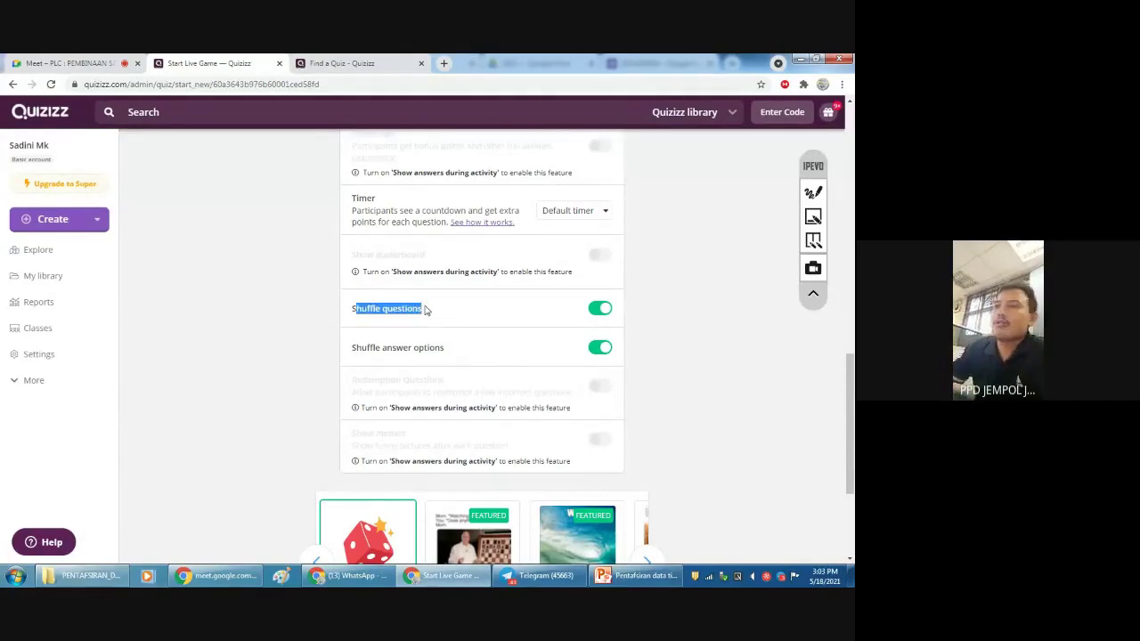
left_click(447, 319)
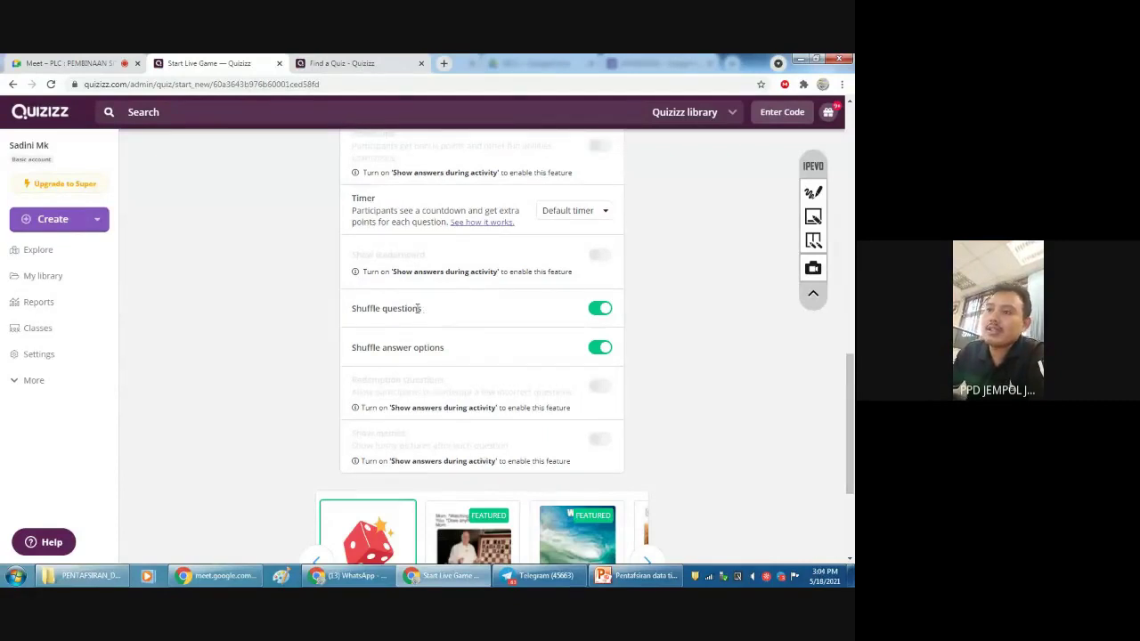
left_click_drag(352, 308, 424, 317)
left_click(425, 316)
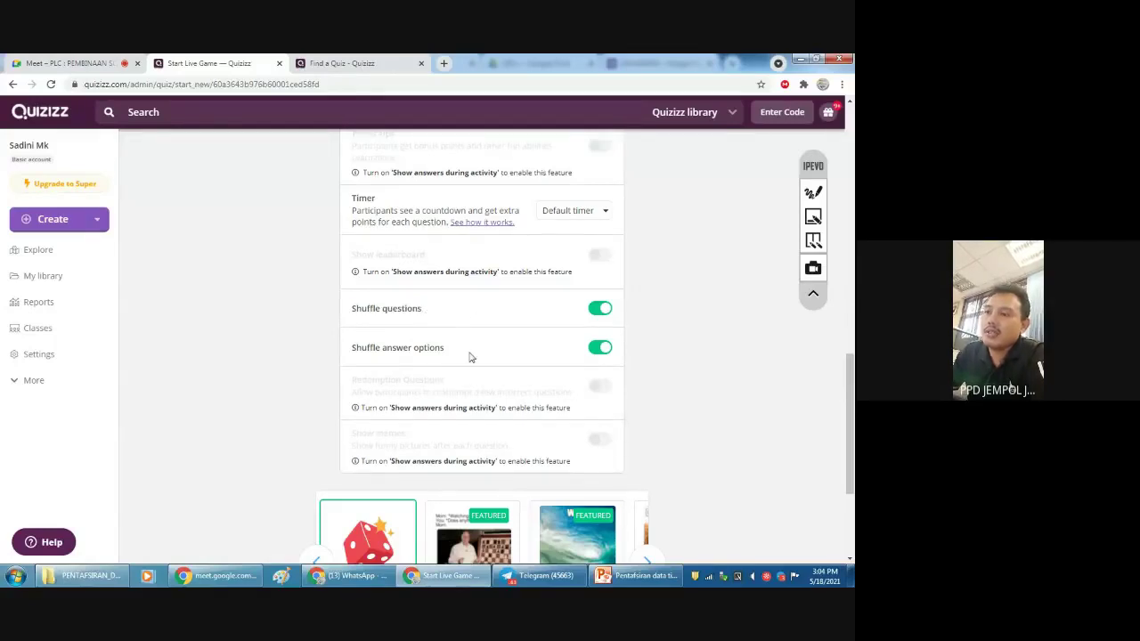
- Compare the Shuffle answer options and Shuffle questions settings, and look over the meme sets at the end of the page
left_click_drag(452, 357, 348, 353)
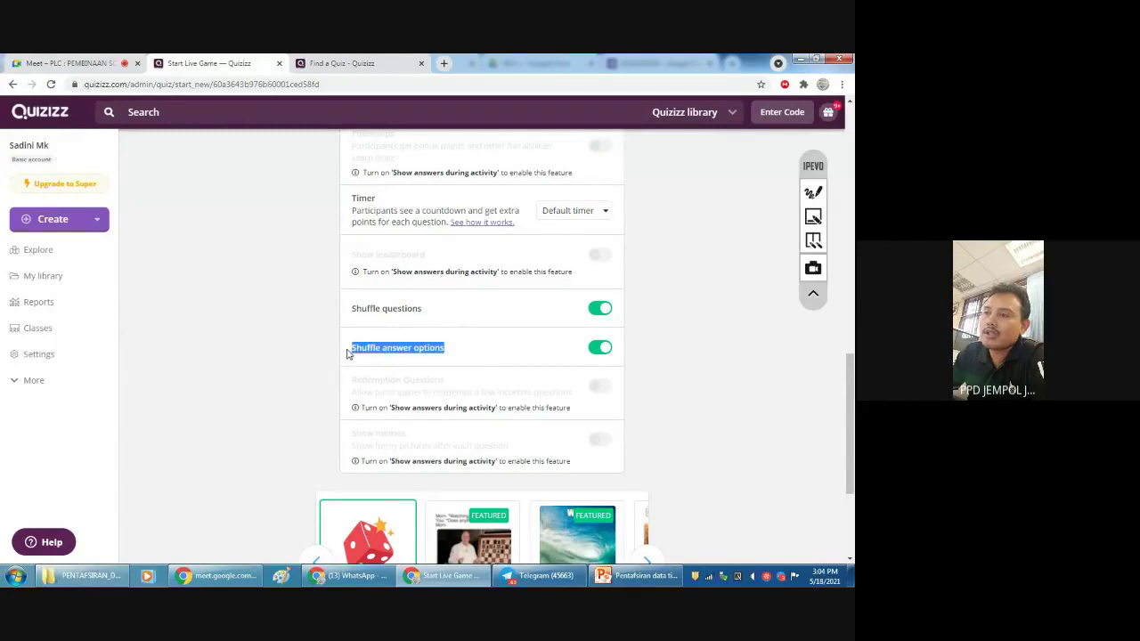
left_click(460, 356)
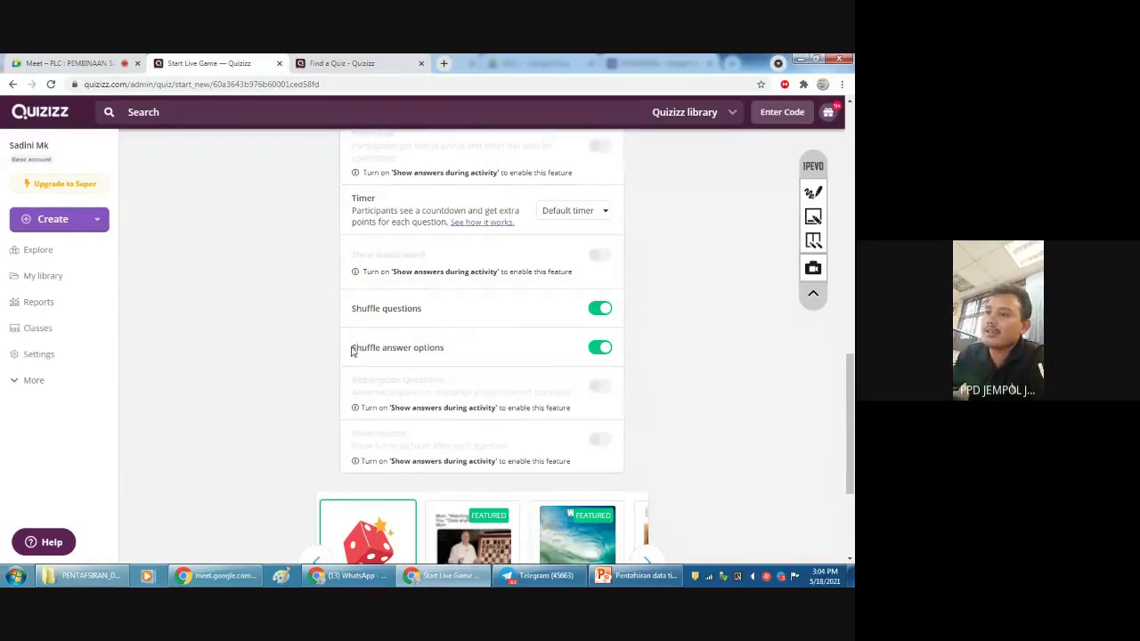
left_click_drag(352, 351, 457, 352)
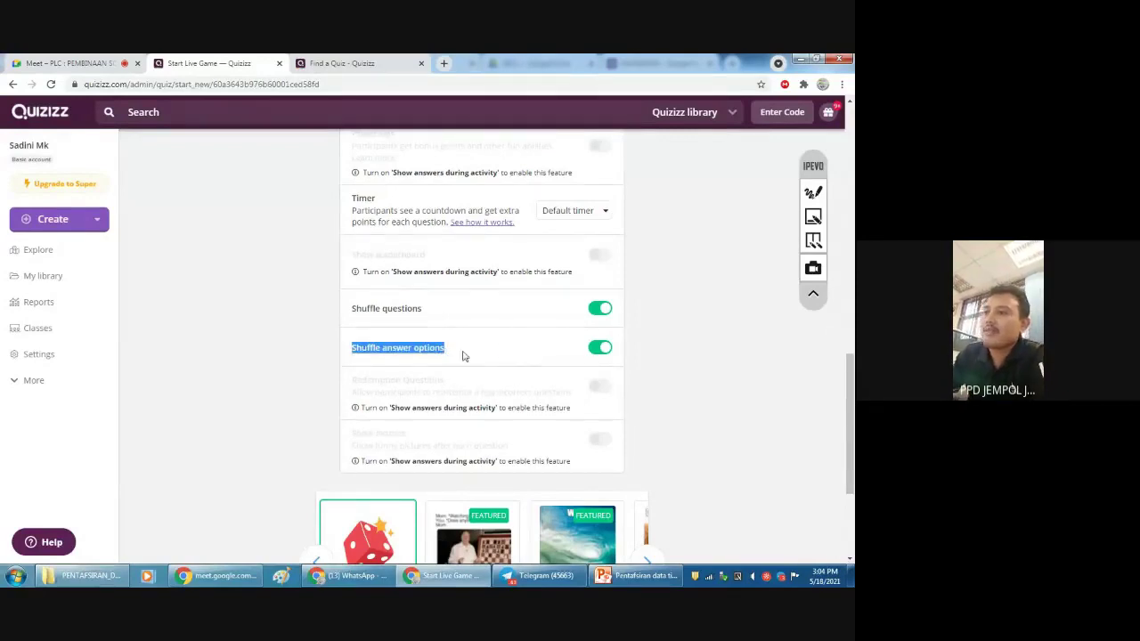
left_click(463, 355)
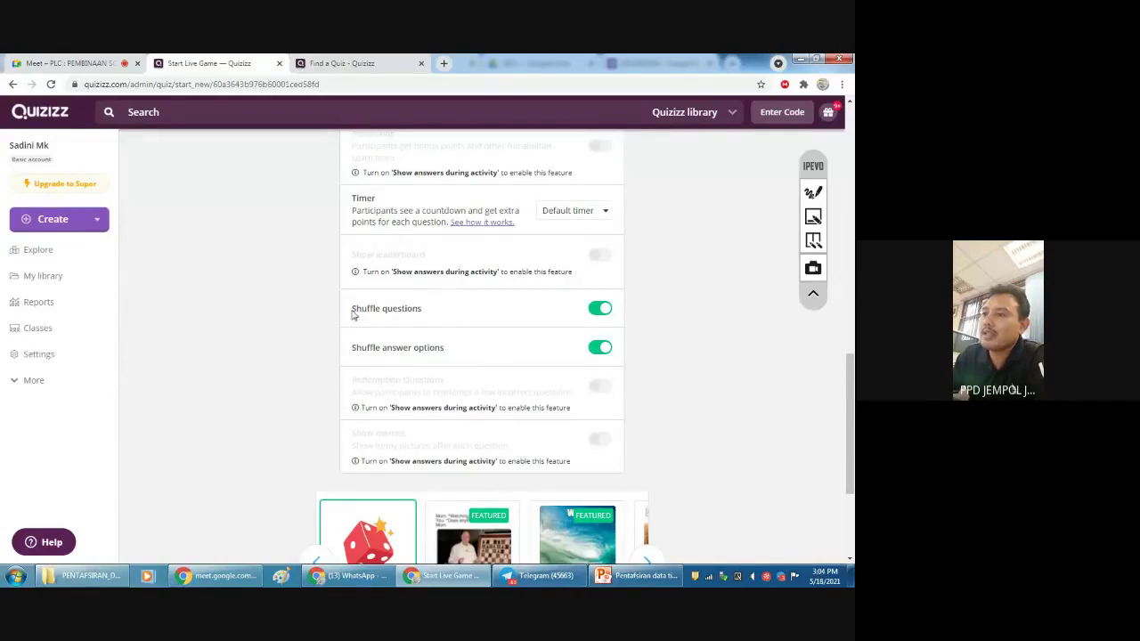
left_click_drag(354, 314, 442, 317)
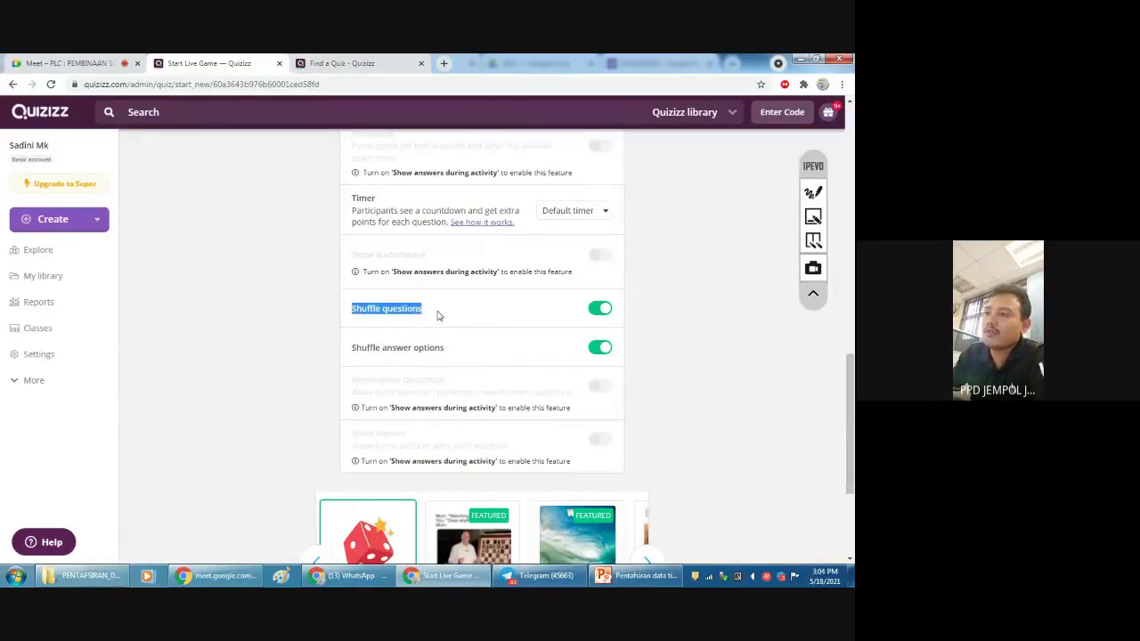
left_click(437, 315)
scroll(439, 300, "down", 1)
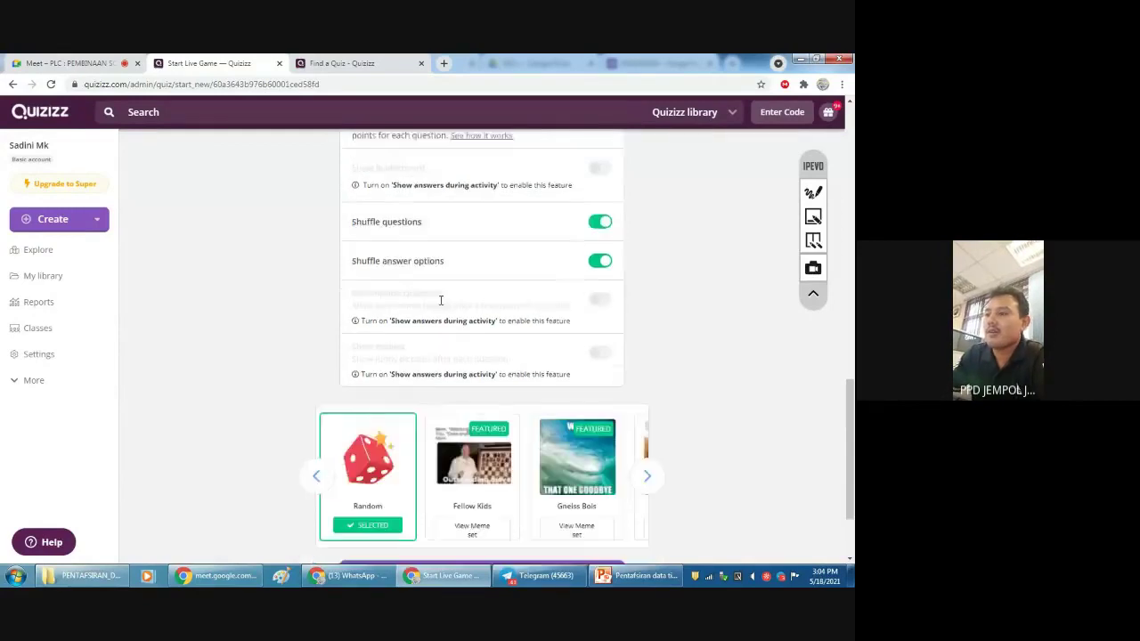
scroll(489, 259, "down", 1)
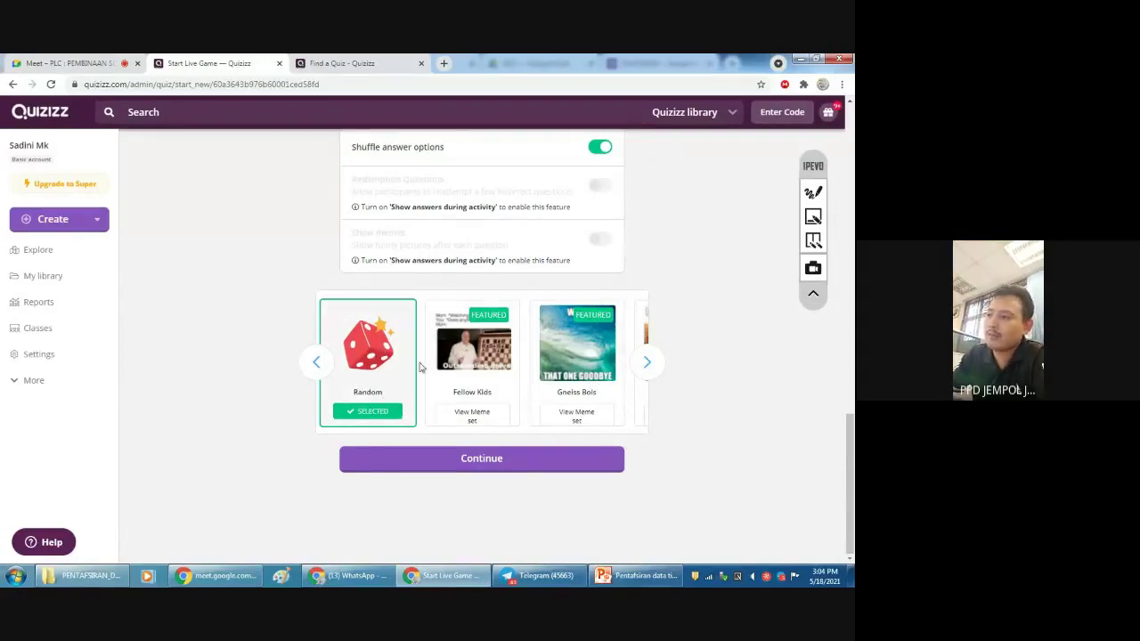
scroll(421, 366, "up", 4)
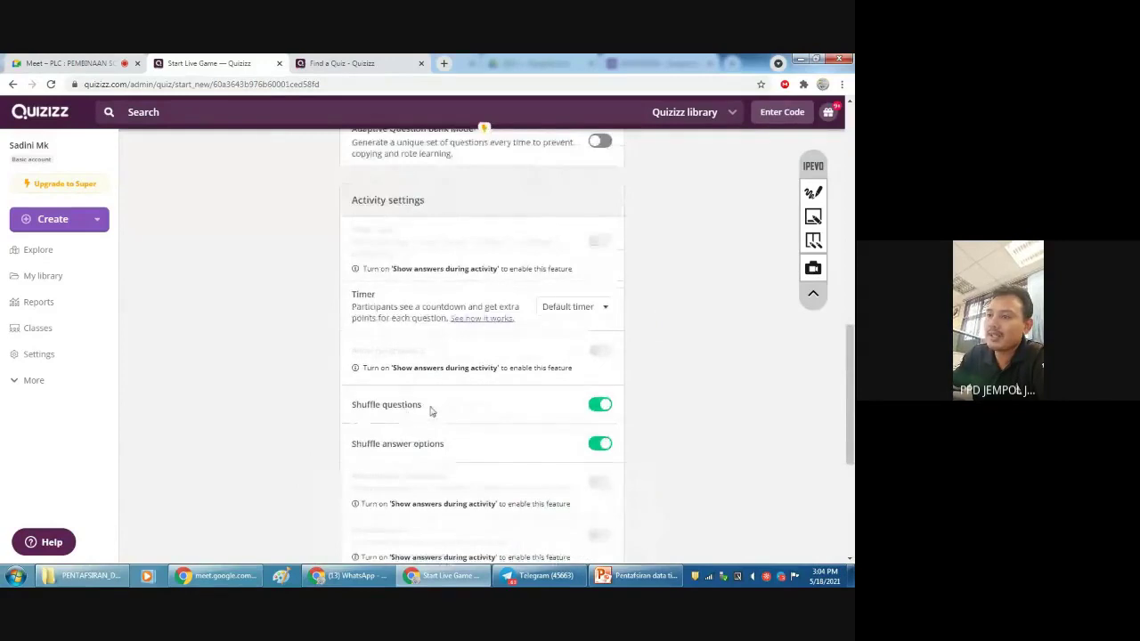
left_click_drag(430, 411, 352, 413)
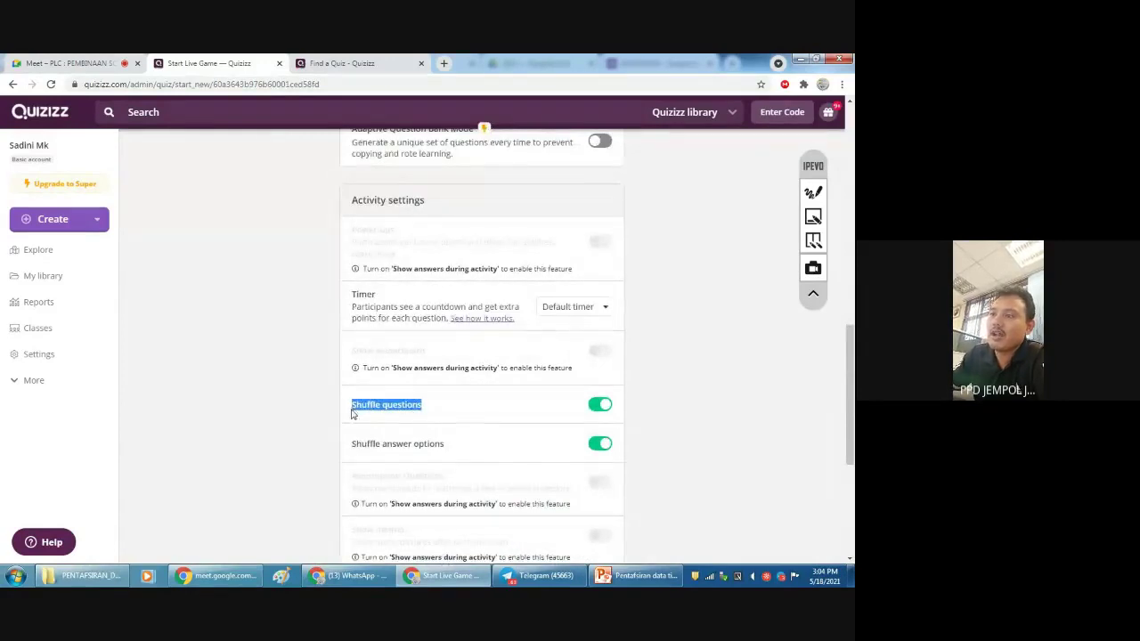
left_click(443, 412)
- Recheck the game mode, general and activity settings, and continue to launch the Classic live session
scroll(633, 407, "up", 10)
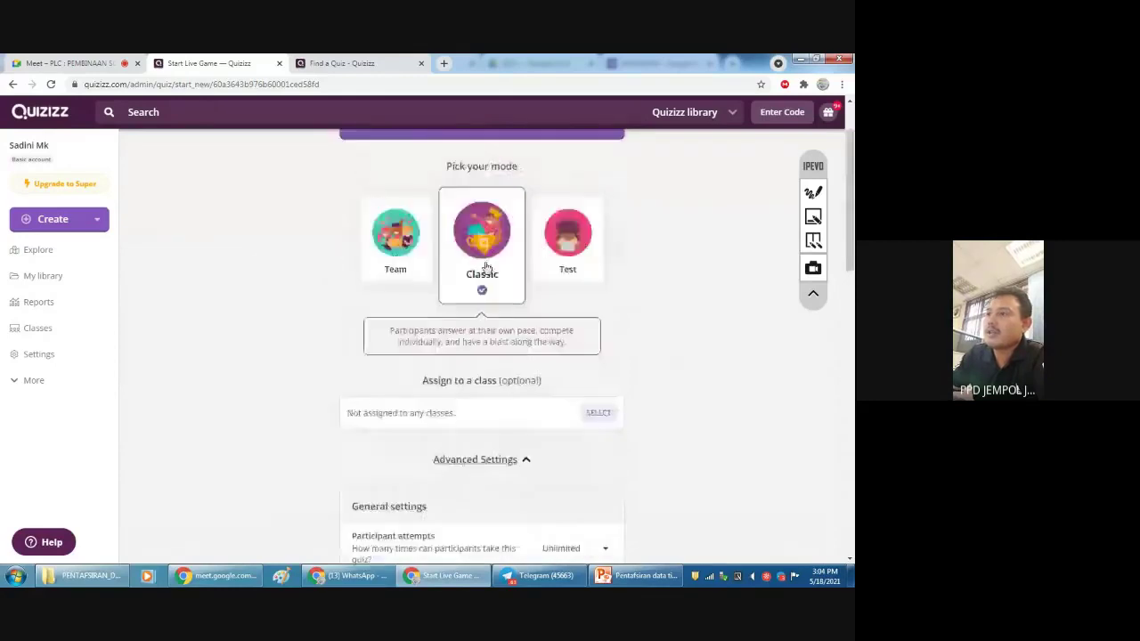
scroll(644, 394, "down", 5)
scroll(468, 364, "up", 1)
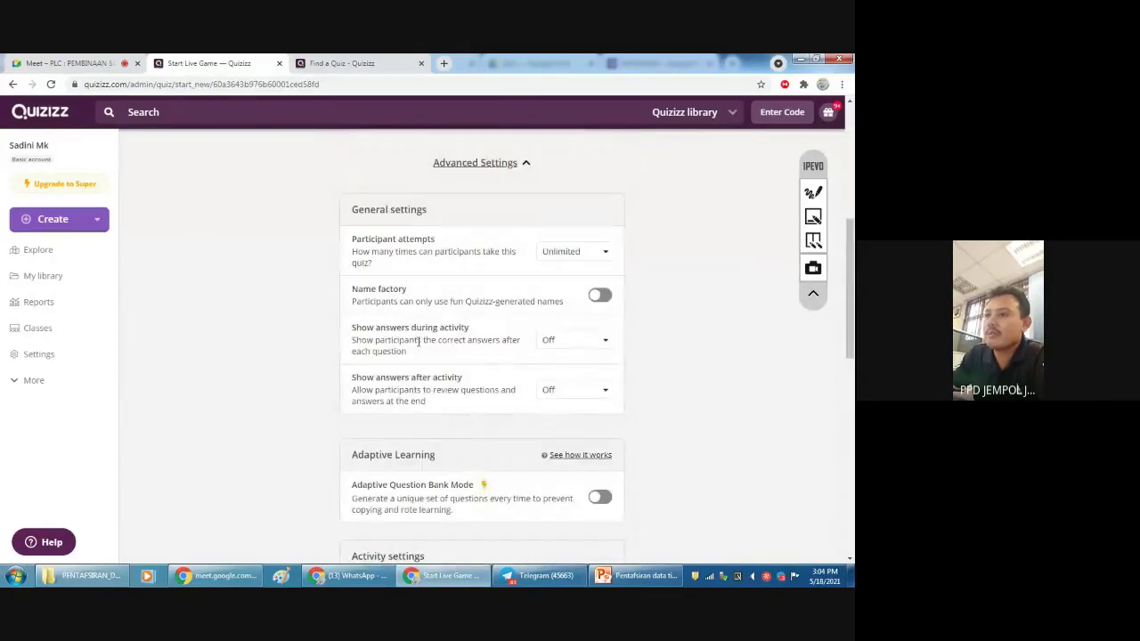
scroll(681, 400, "down", 3)
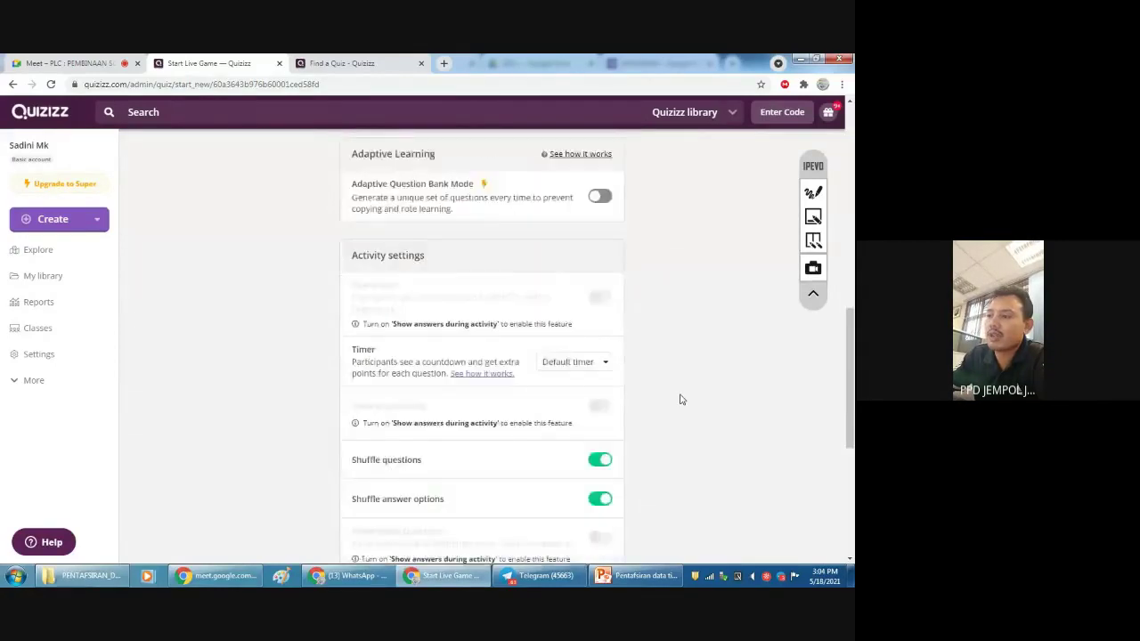
scroll(681, 400, "down", 5)
left_click(513, 460)
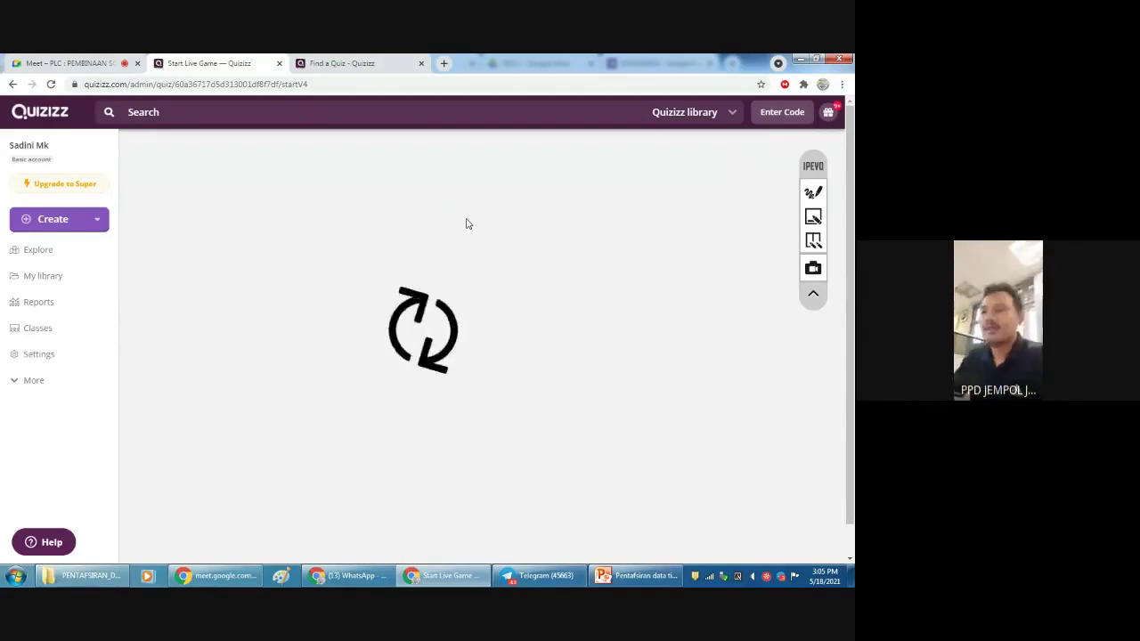
left_click(350, 58)
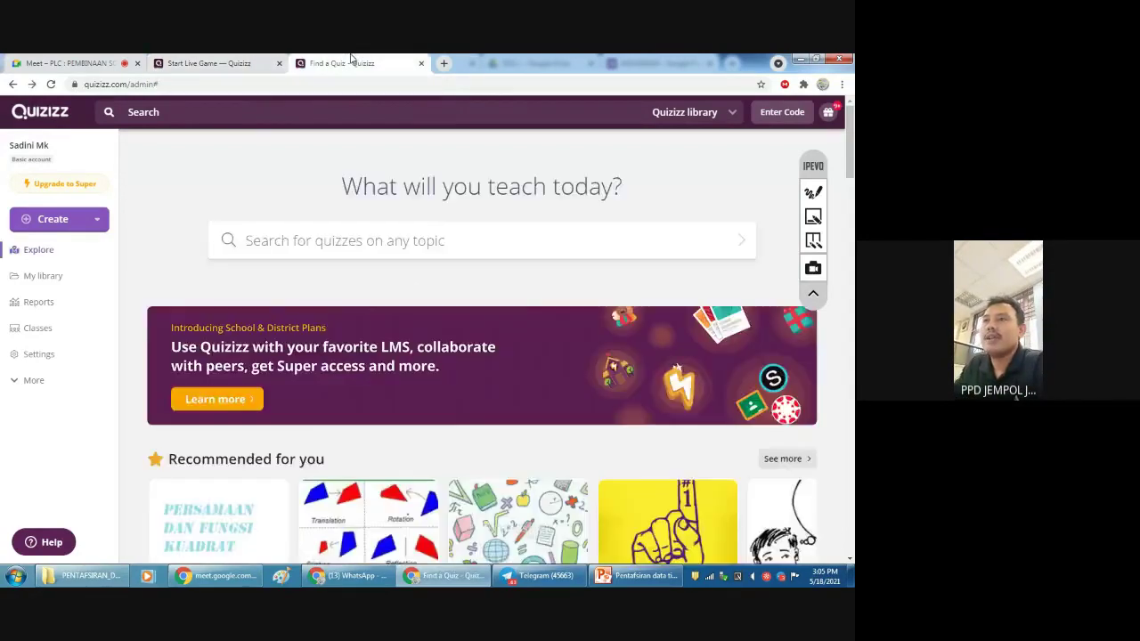
key("ctrl+shift+Tab")
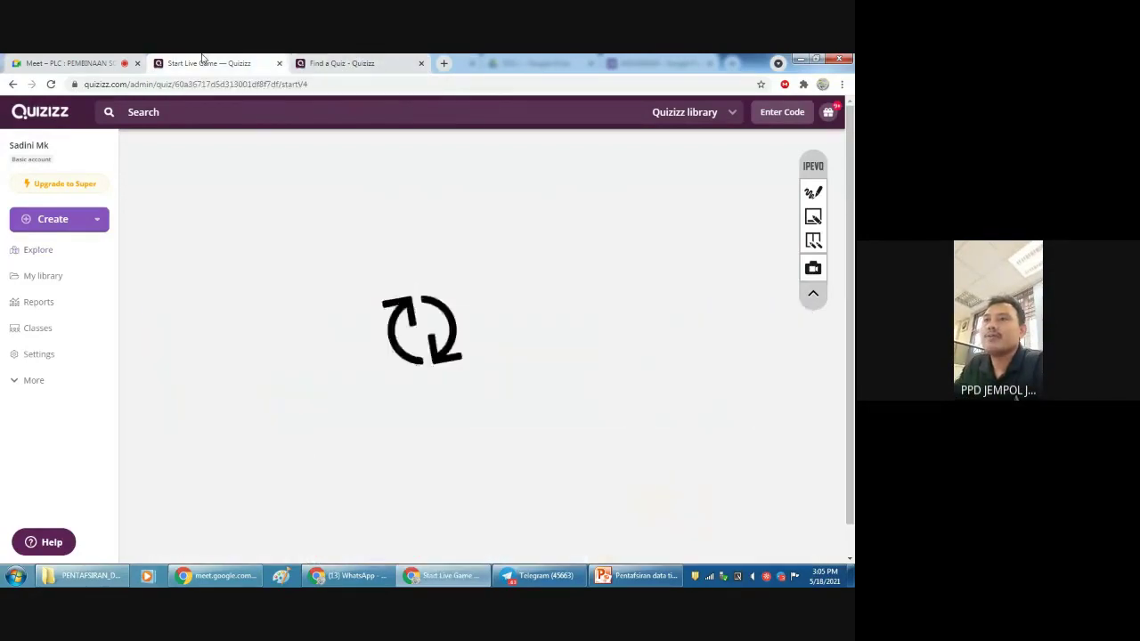
left_click(374, 58)
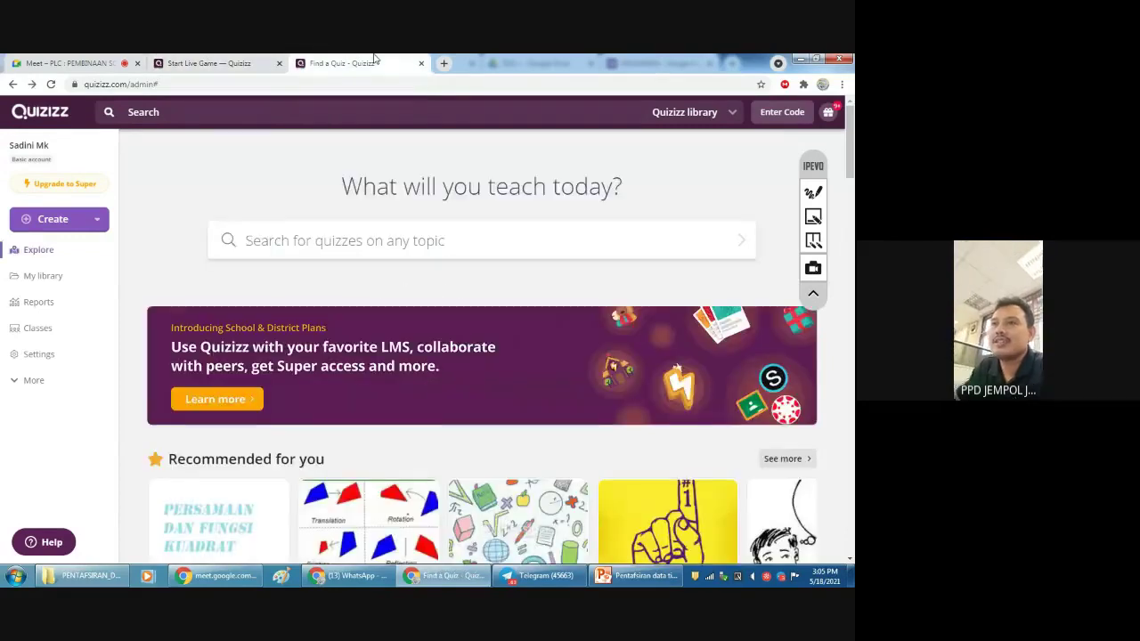
left_click(216, 62)
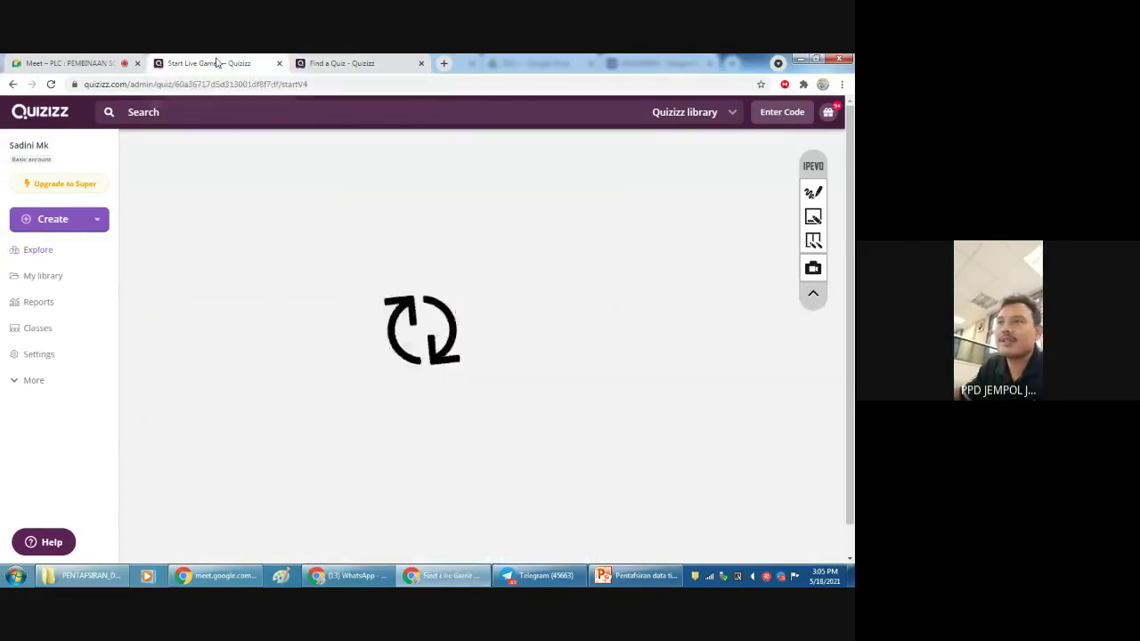
left_click(367, 63)
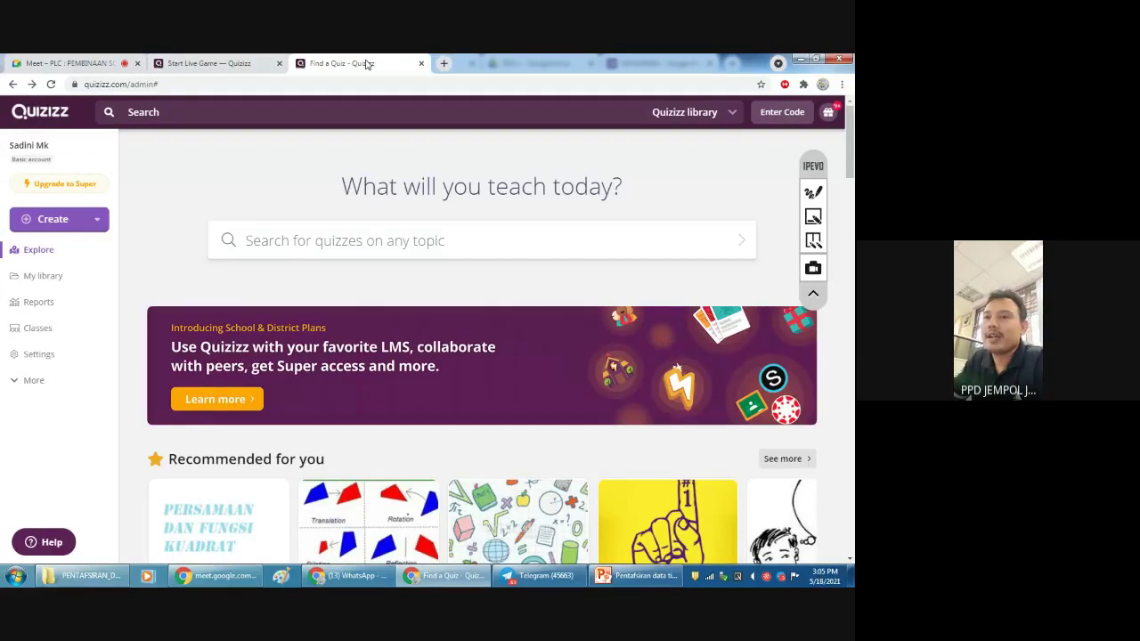
left_click(211, 64)
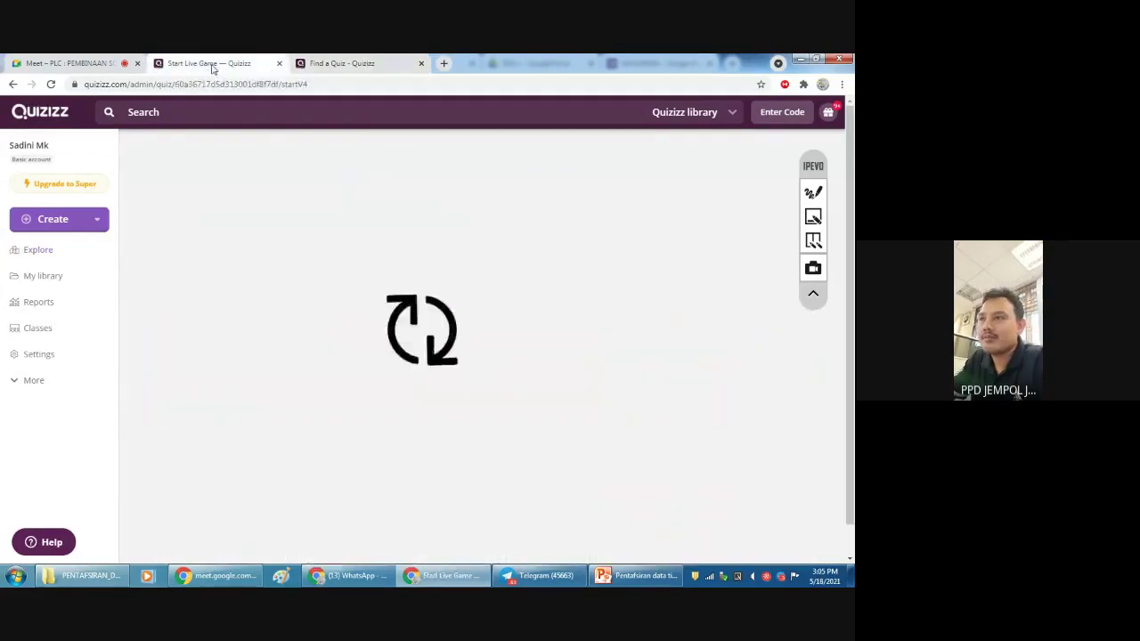
left_click(370, 63)
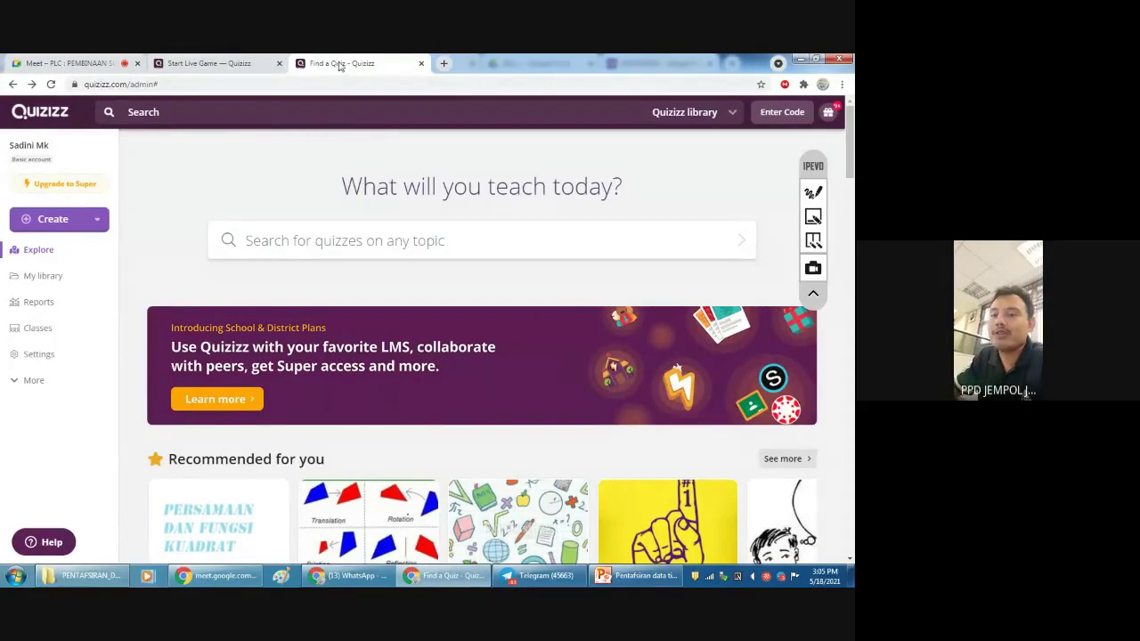
left_click(229, 64)
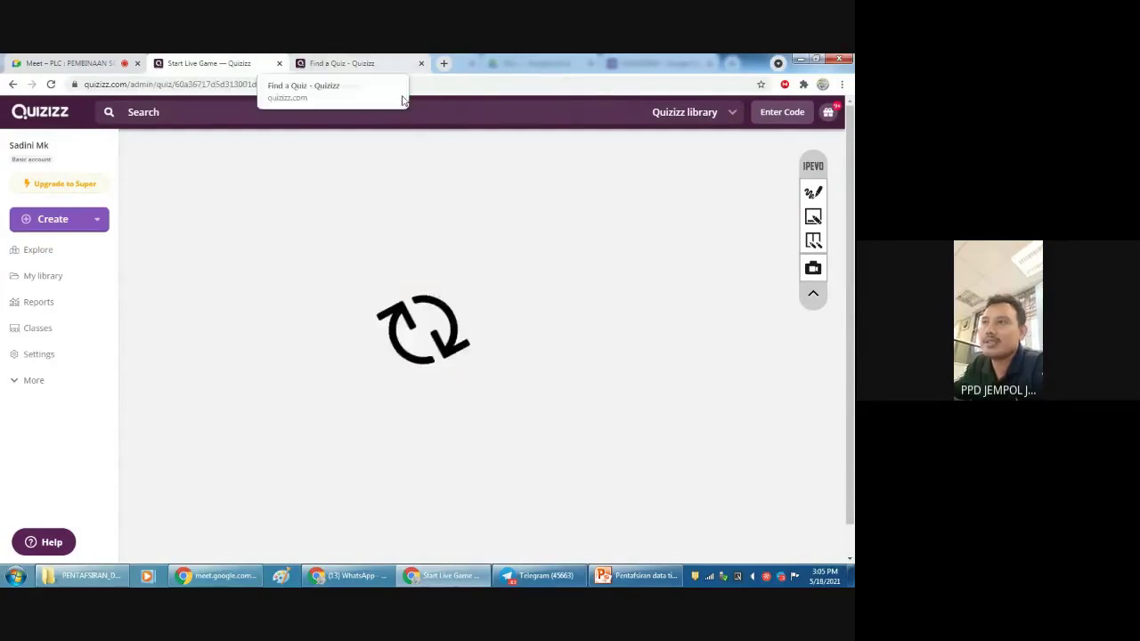
left_click(351, 64)
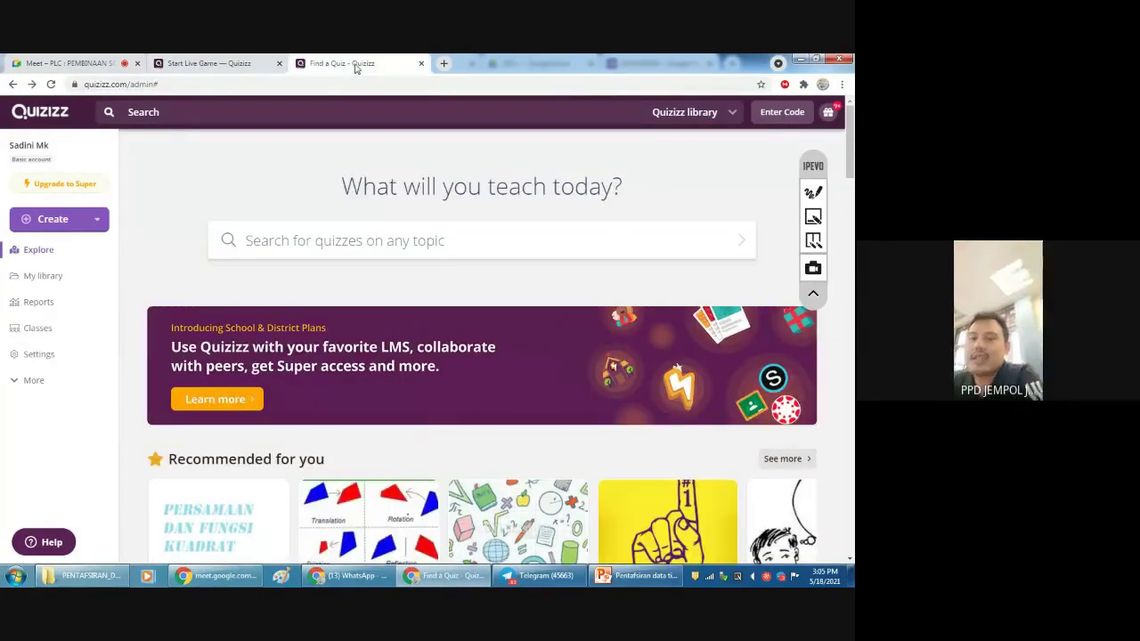
left_click(241, 64)
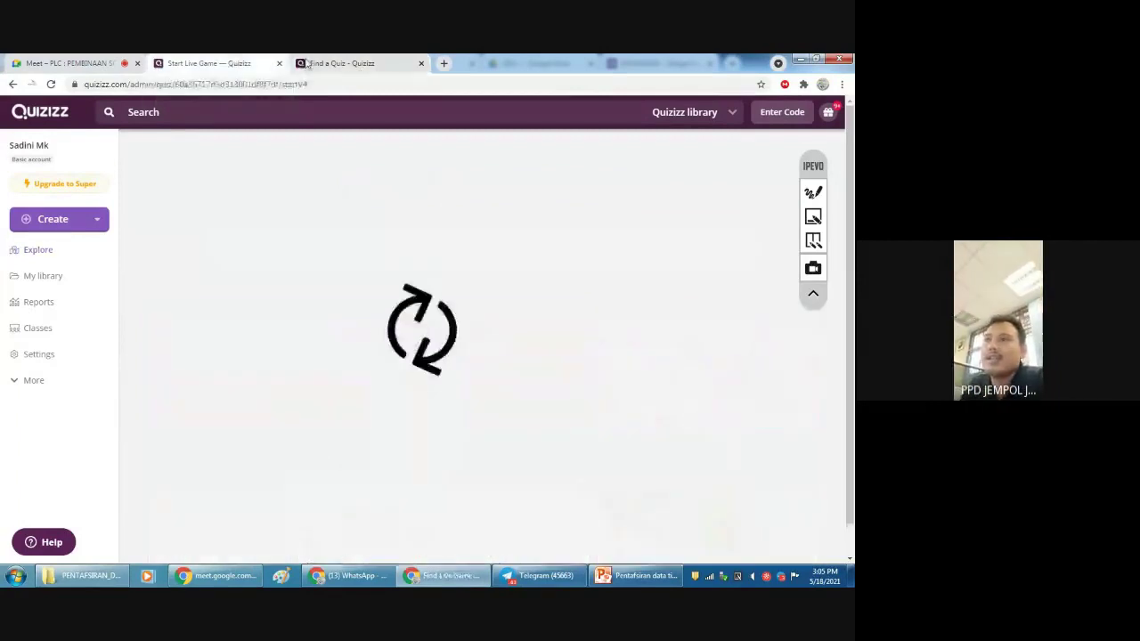
left_click(356, 63)
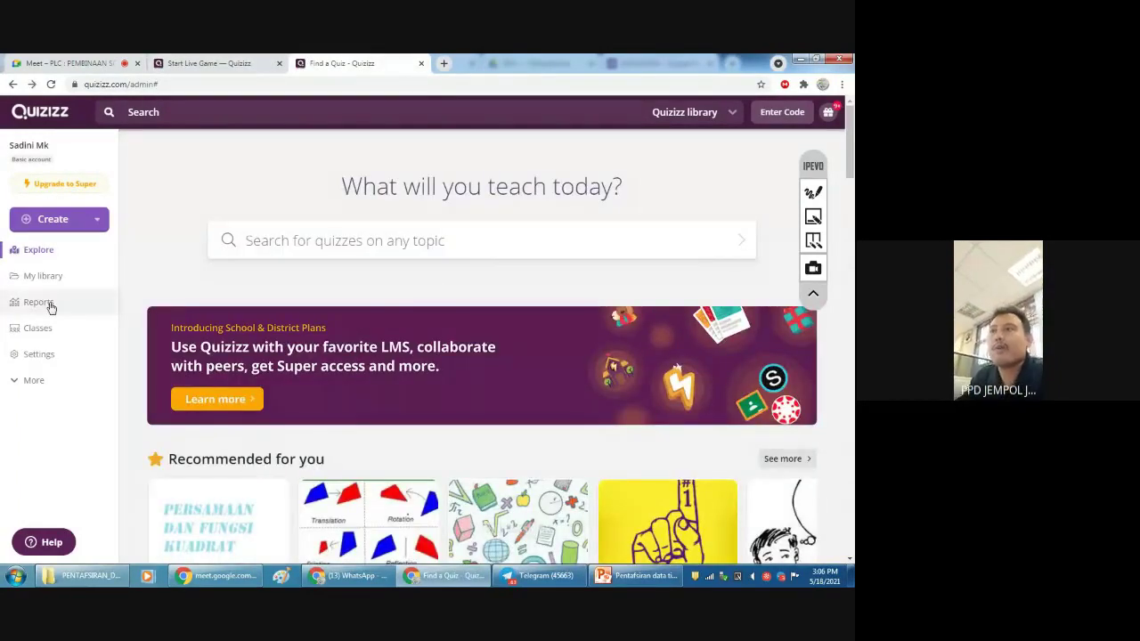
left_click(223, 64)
- Open the quiz reports from the Find a Quiz page and look through the list of live and assigned sessions
left_click(351, 63)
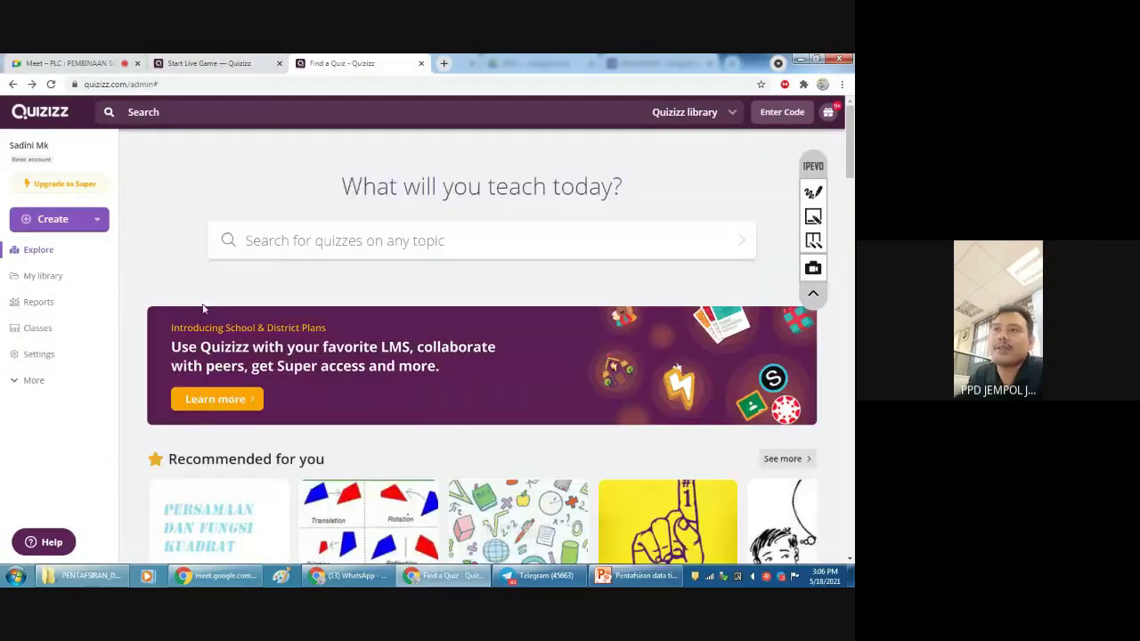
left_click(36, 305)
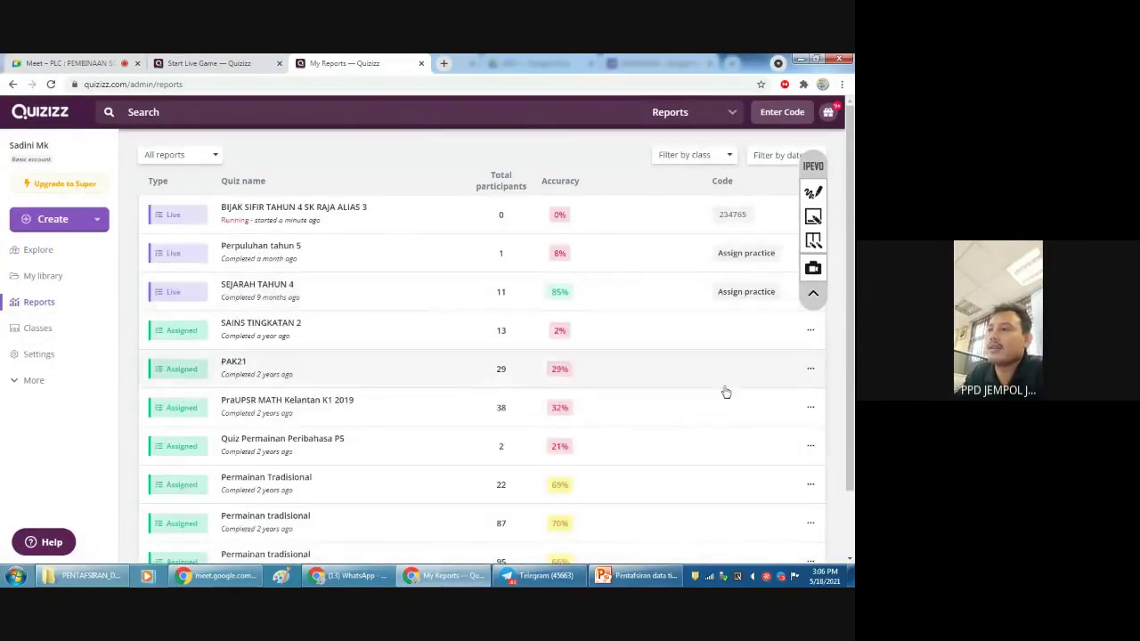
scroll(534, 397, "down", 2)
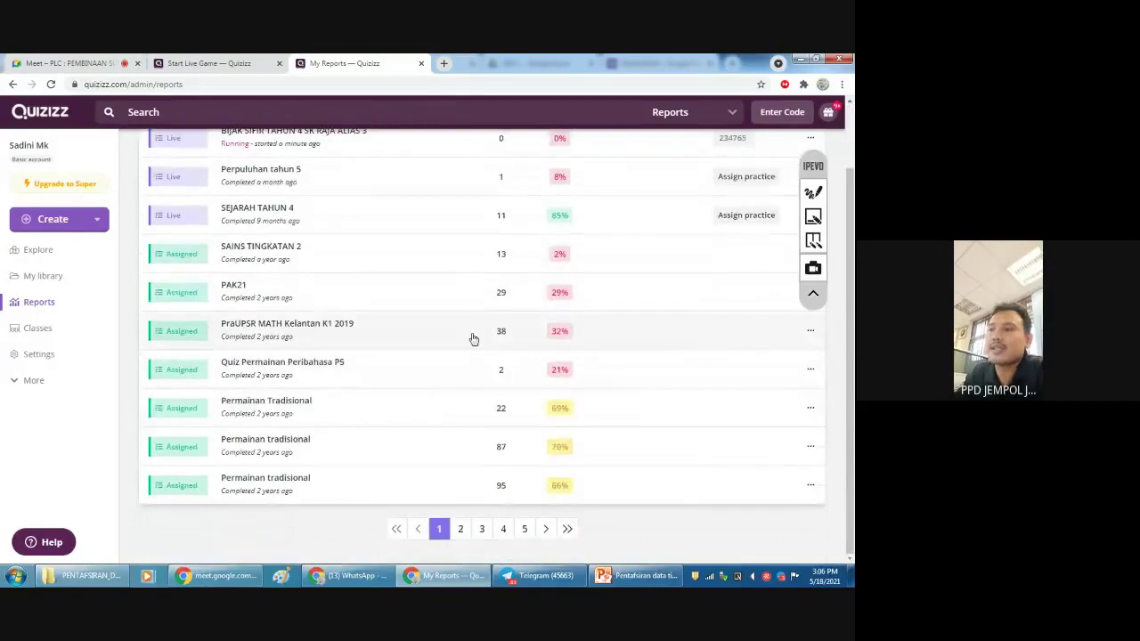
- Compare the live game page with the reports list, and locate the running BIJAK SIFIR TAHUN 4 SK RAJA ALIAS 3 session
scroll(463, 400, "up", 2)
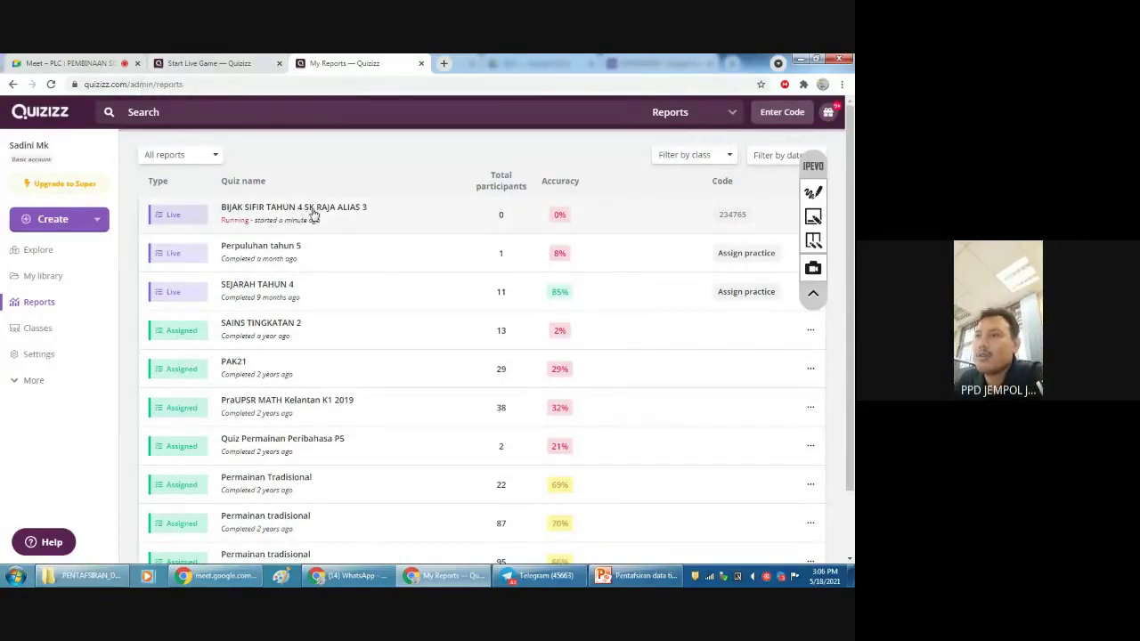
left_click(223, 63)
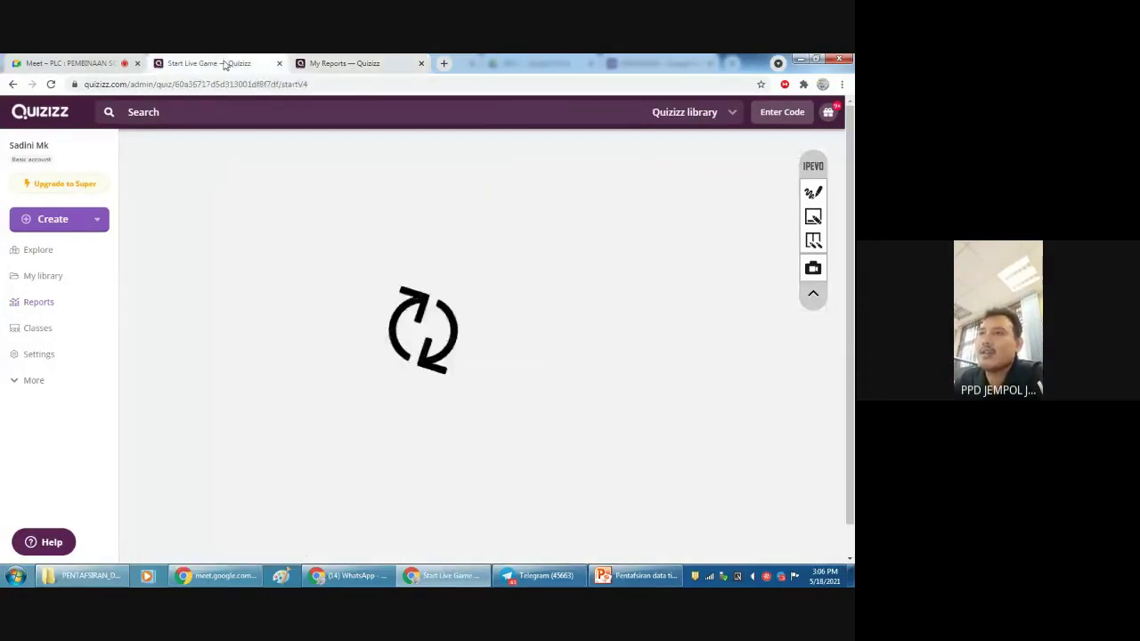
left_click(392, 62)
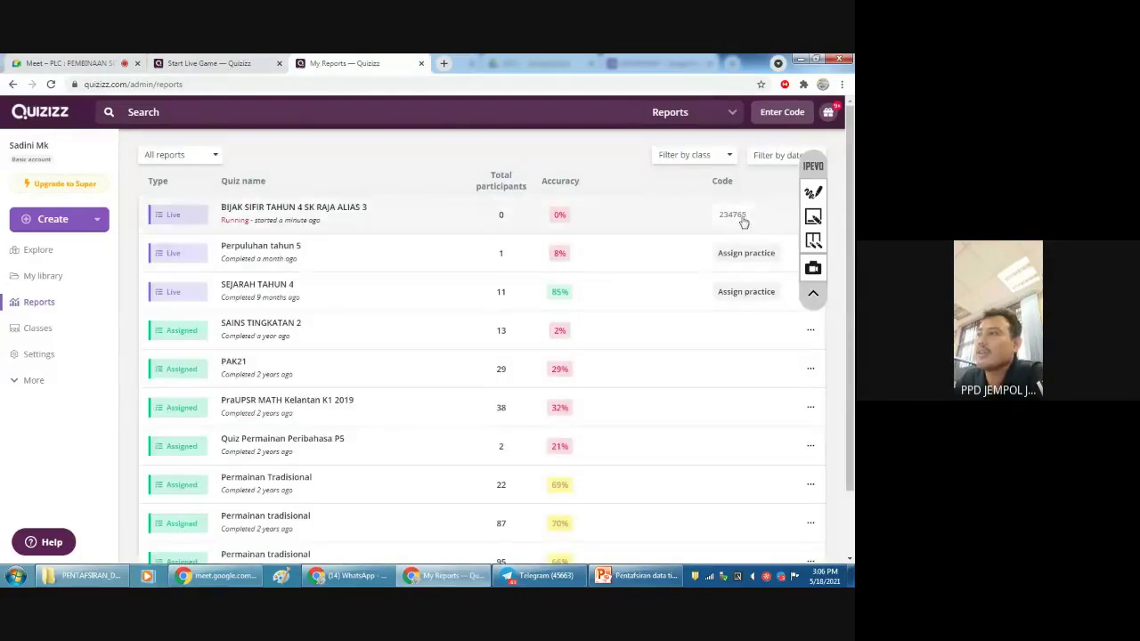
left_click(223, 63)
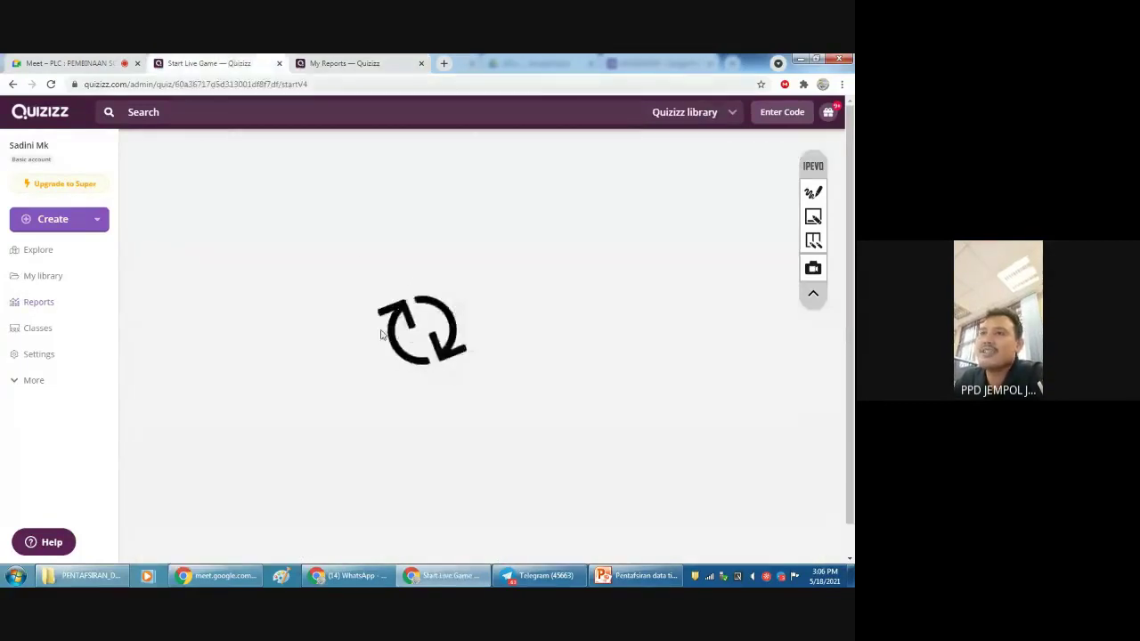
left_click(331, 62)
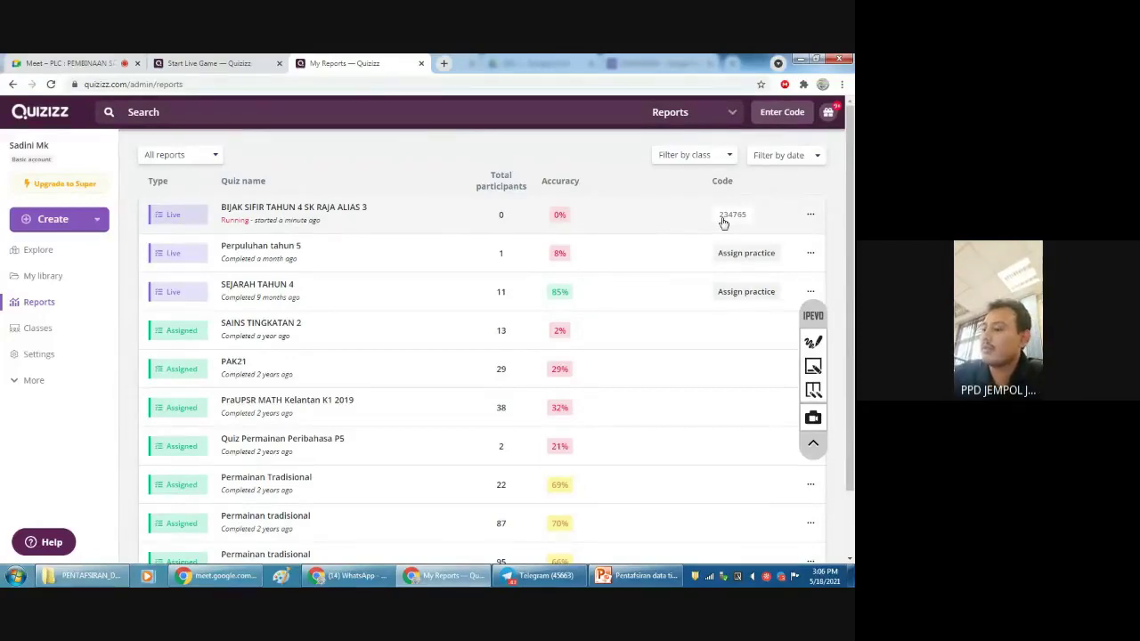
- Enlarge the reports page in the browser, recheck the live game page, and look over the session list and navigation options
key("ctrl+plus")
key("ctrl+plus")
key("ctrl+plus")
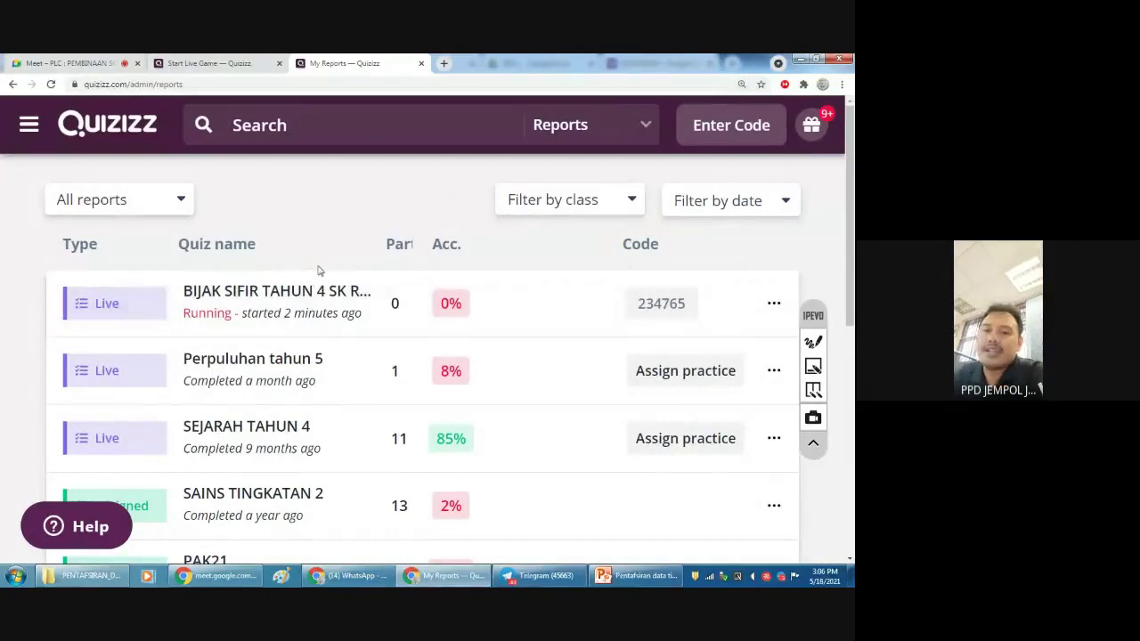
left_click(209, 63)
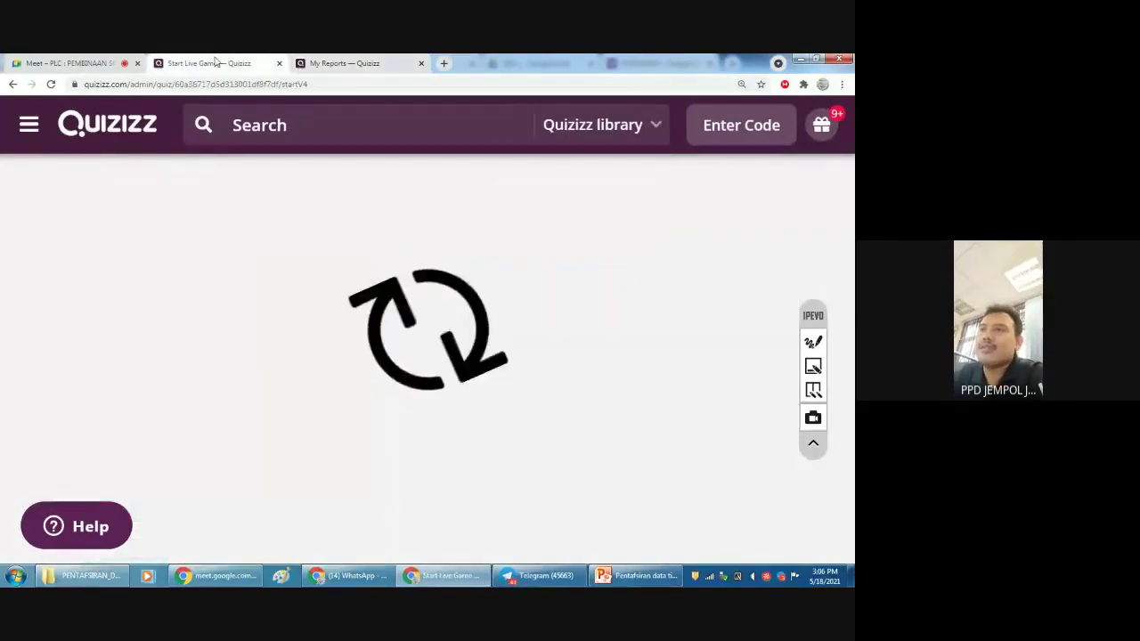
left_click(346, 60)
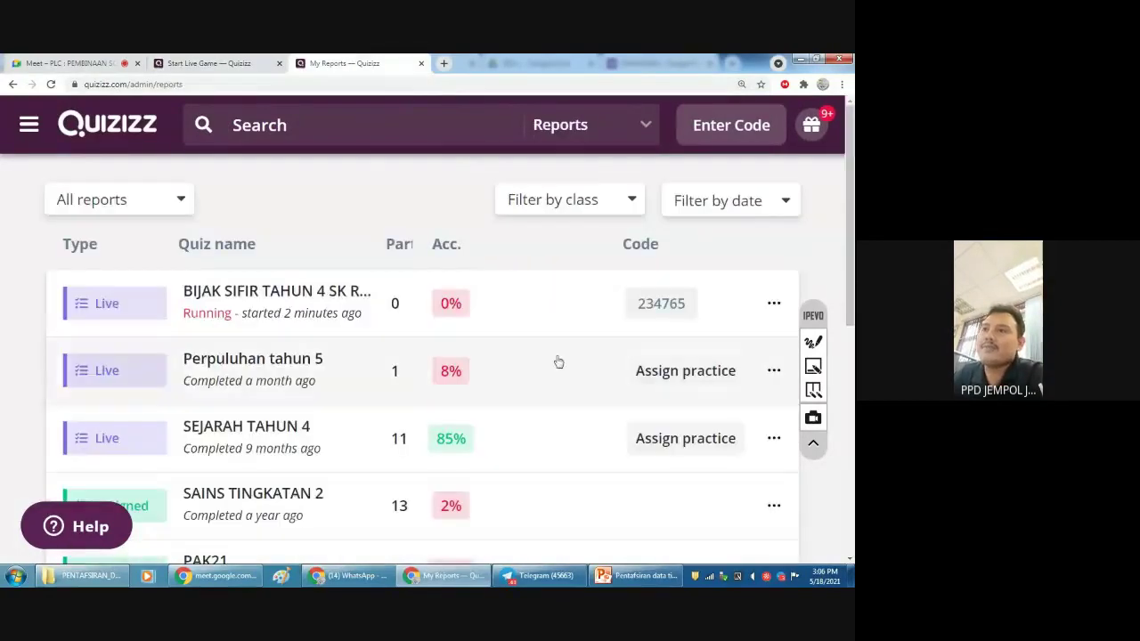
scroll(615, 332, "down", 1)
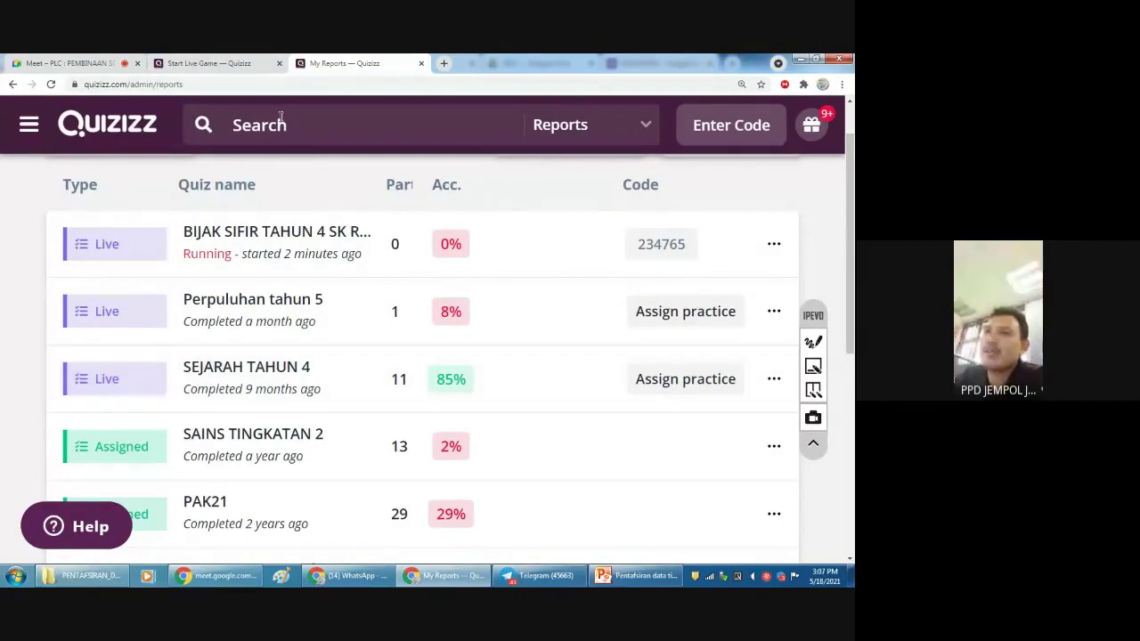
left_click(214, 62)
left_click(341, 62)
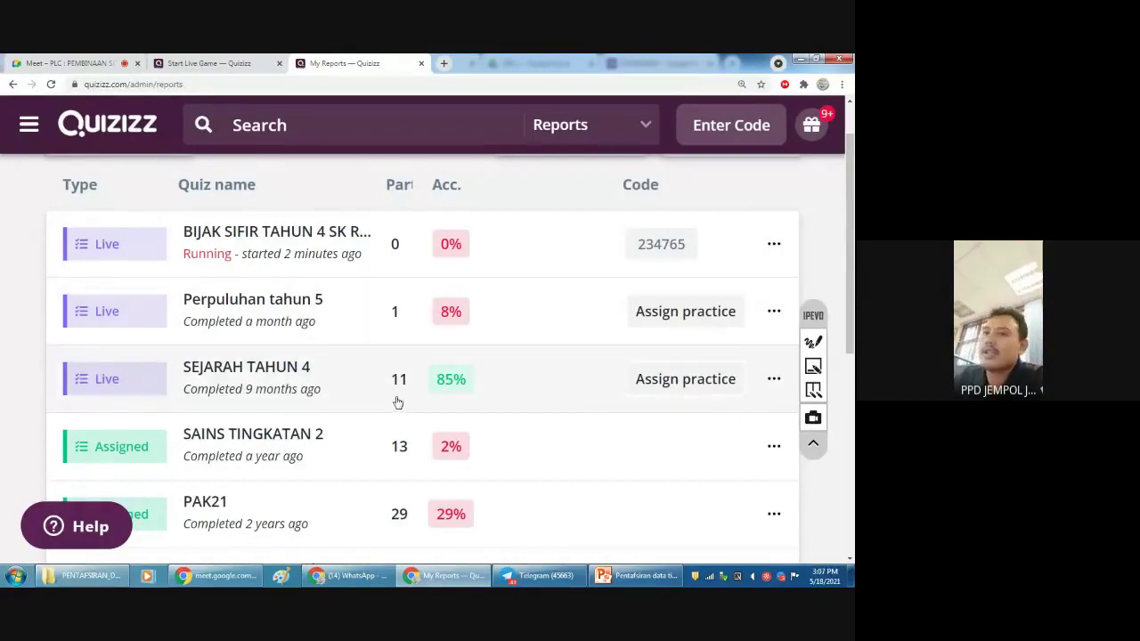
left_click(28, 127)
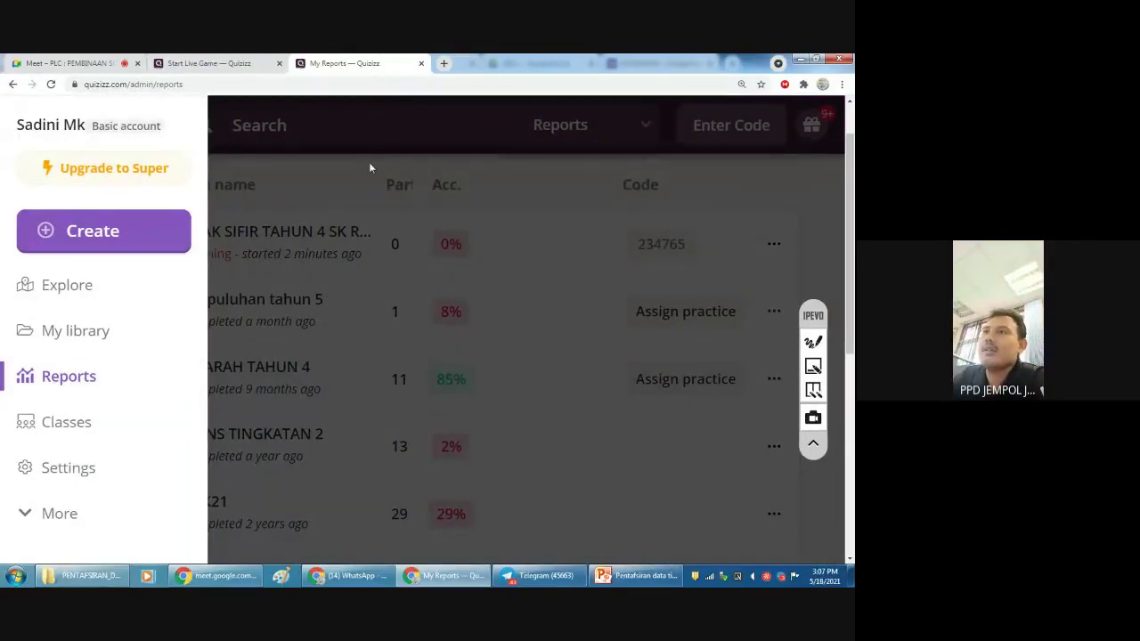
left_click(371, 167)
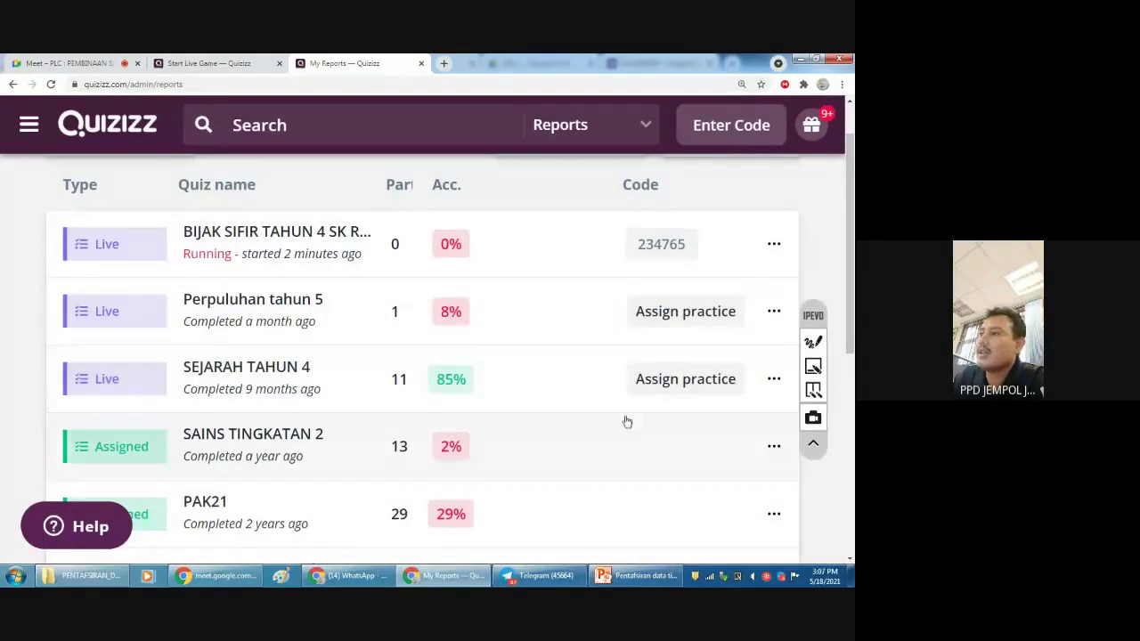
- Review the report actions and detail page of the SEJARAH TAHUN 4 live quiz, and return to the reports list
left_click(774, 381)
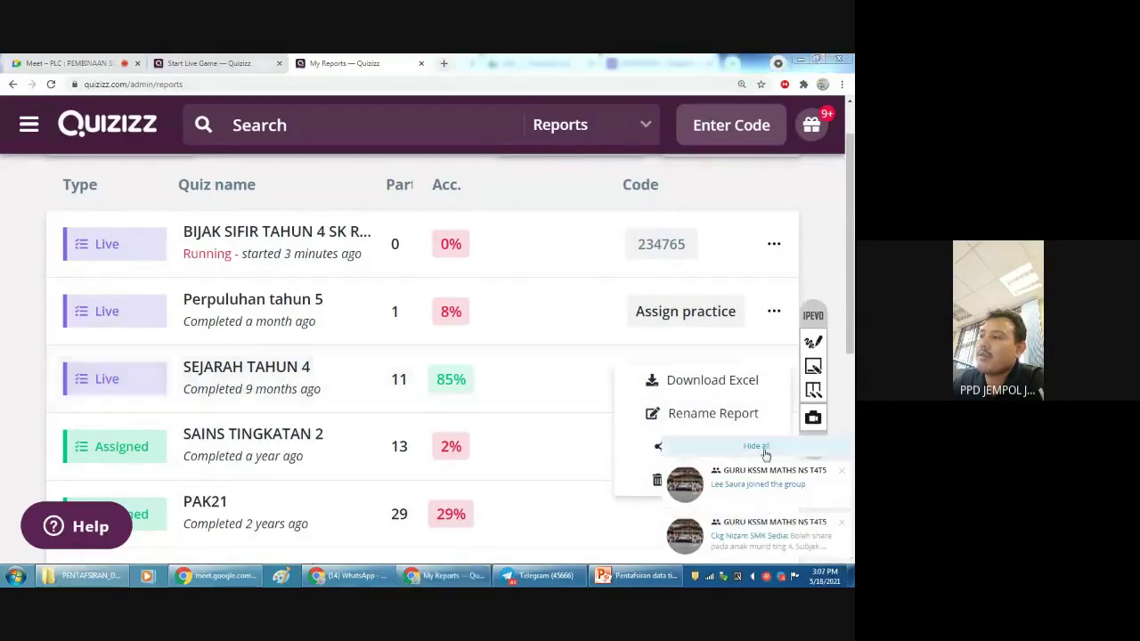
left_click(759, 448)
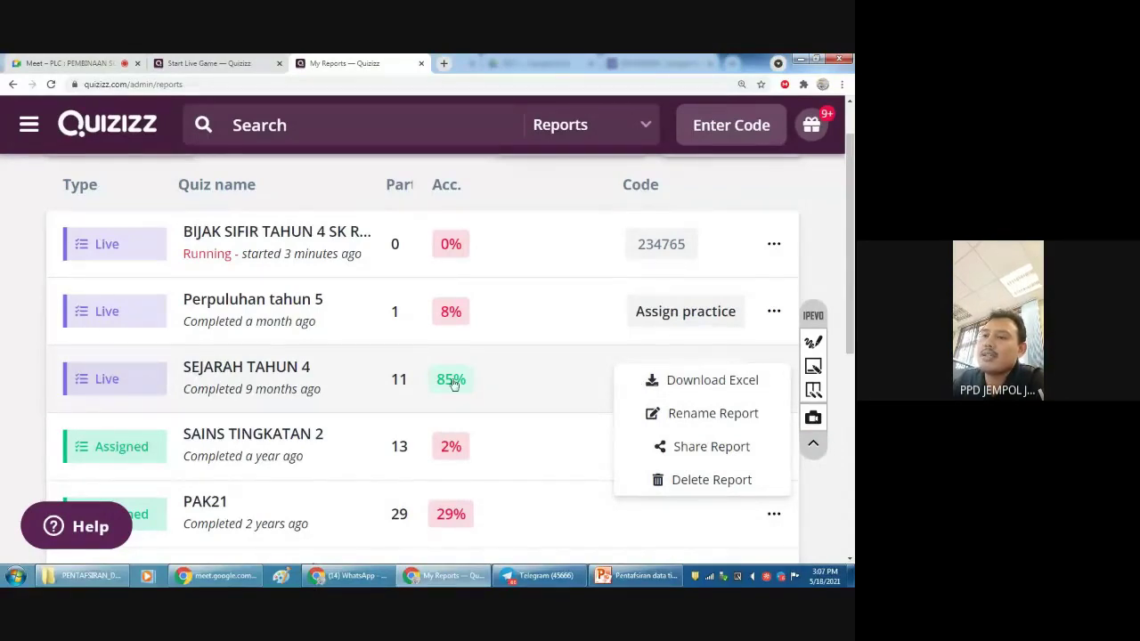
left_click(531, 399)
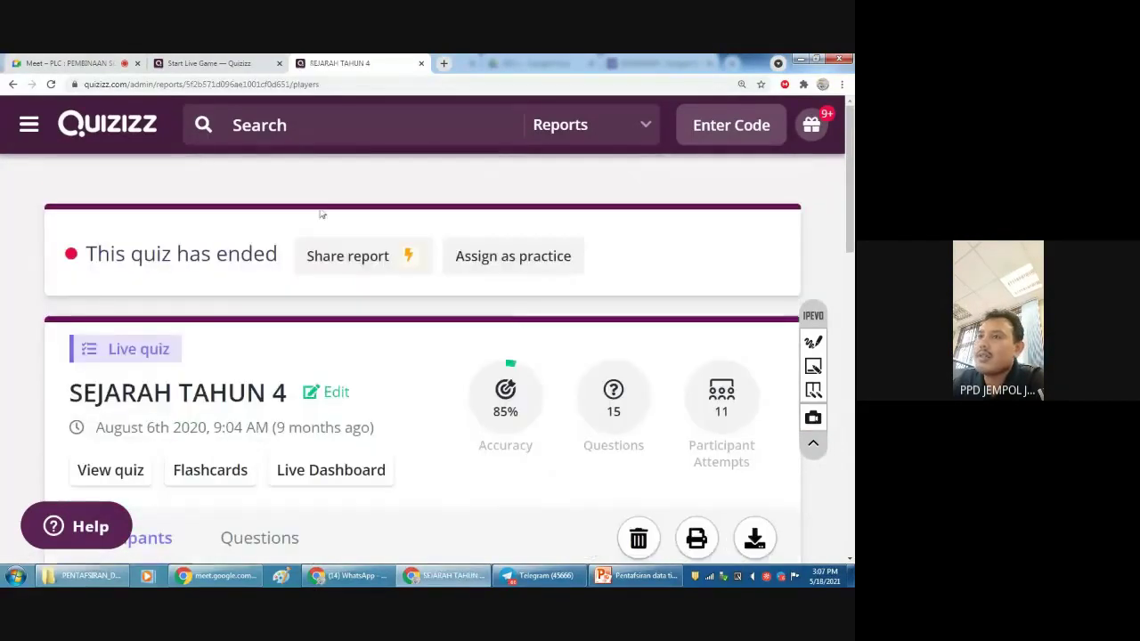
left_click(13, 83)
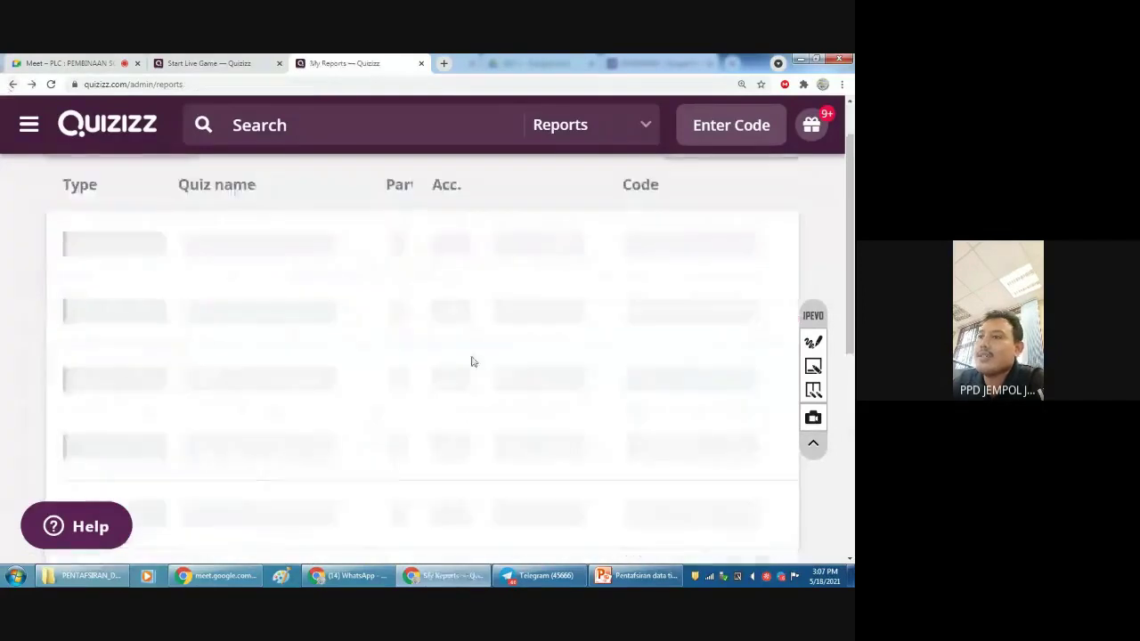
- Download the report of the assigned PraUPSR MATH Kelantan K1 2019 quiz as an Excel file
scroll(471, 356, "down", 4)
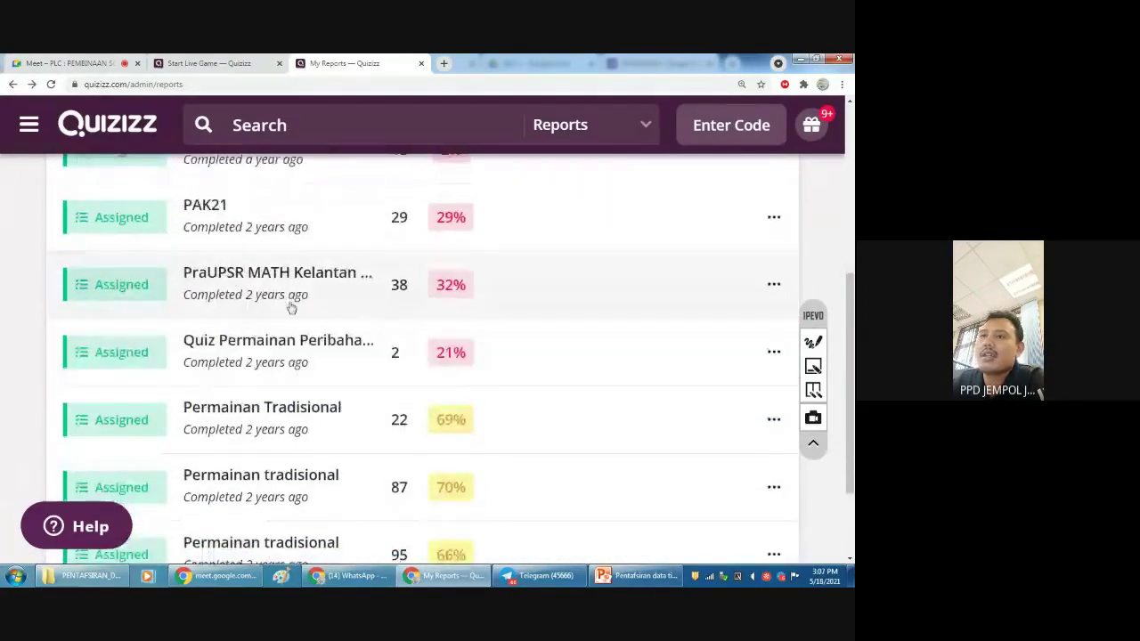
scroll(303, 317, "up", 1)
scroll(302, 334, "up", 1)
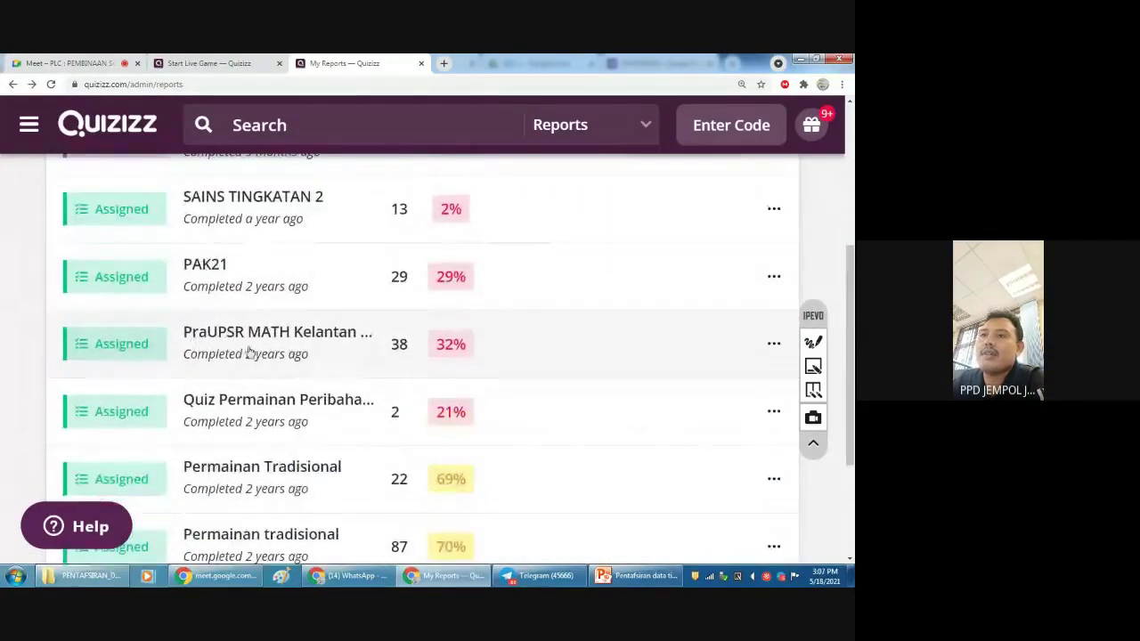
left_click(774, 345)
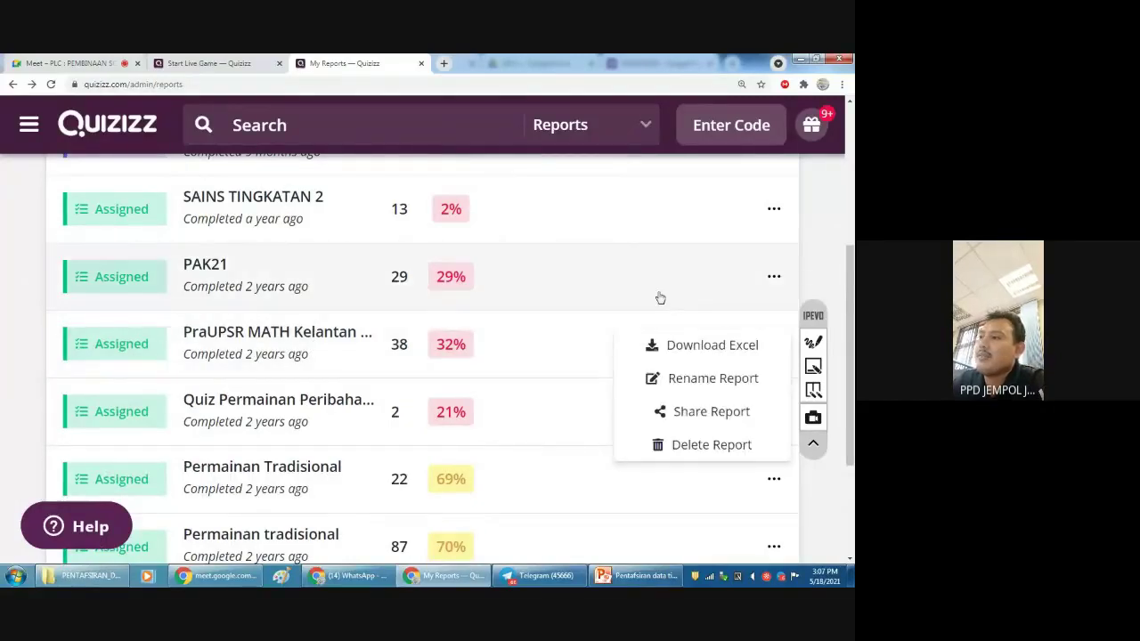
left_click(709, 353)
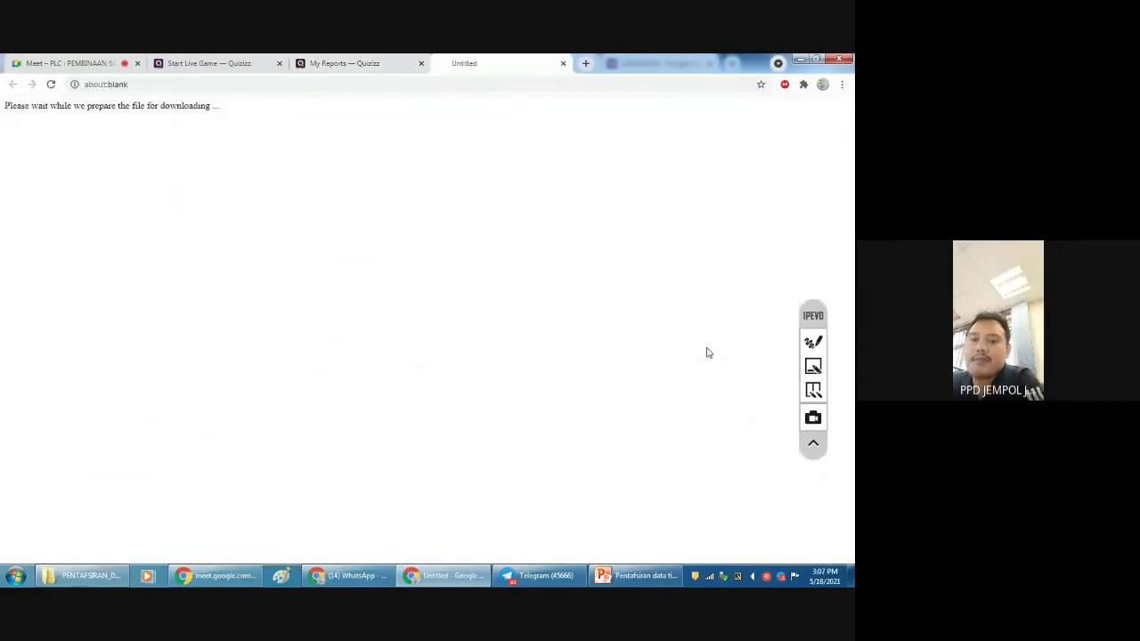
- Reload the stuck live game page to bring up the waiting dashboard, and dismiss its disconnection notice
left_click(267, 63)
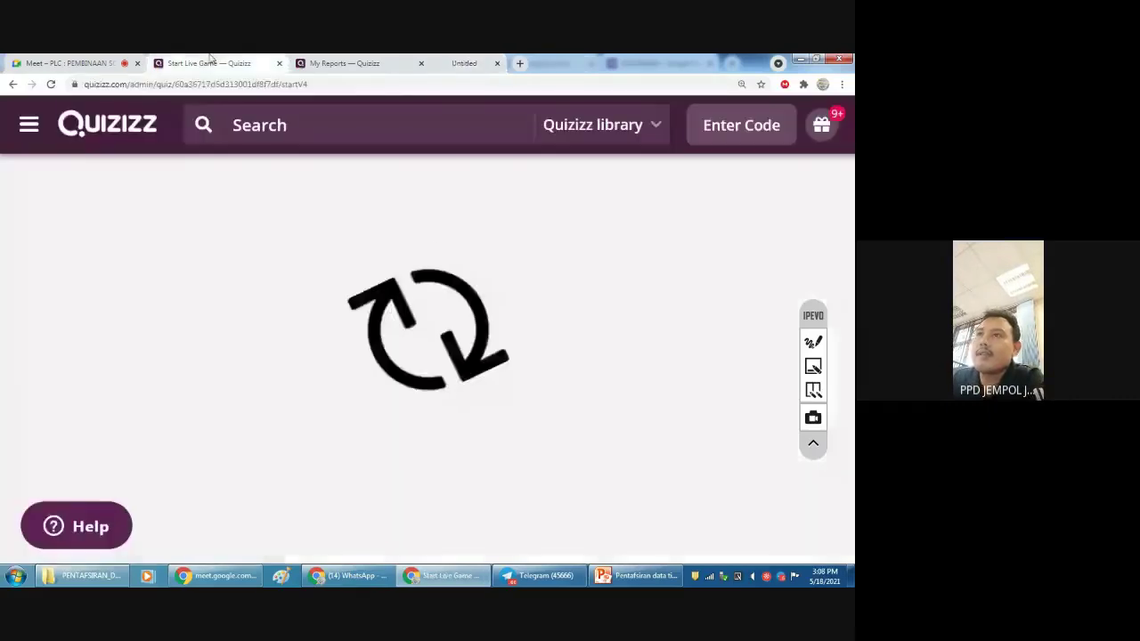
left_click(352, 85)
key("Return")
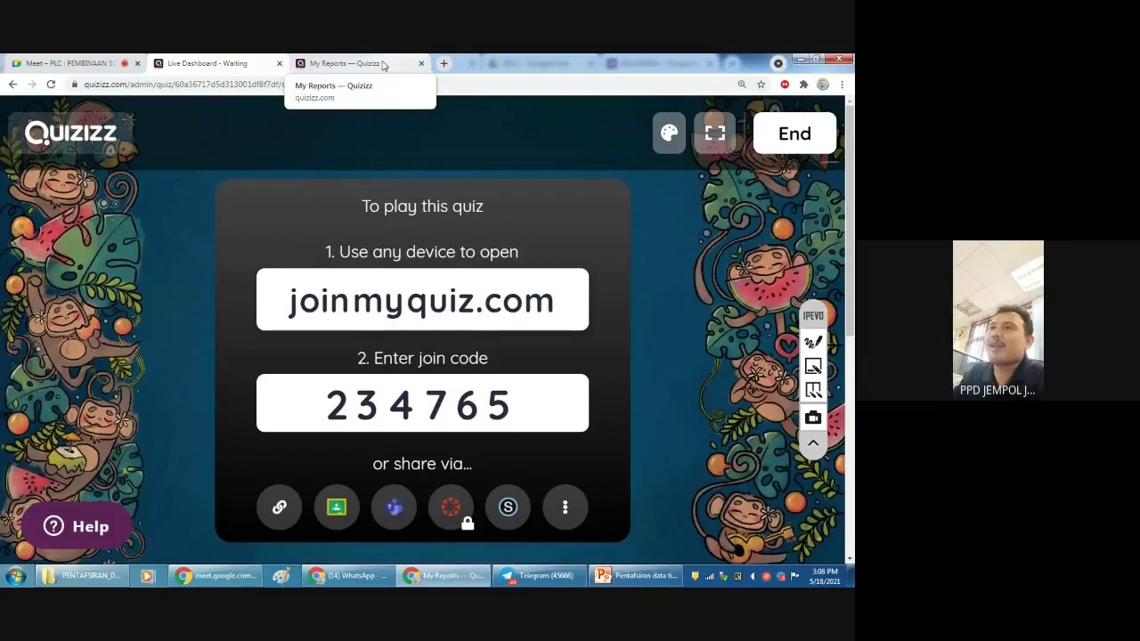
left_click(377, 66)
left_click(223, 57)
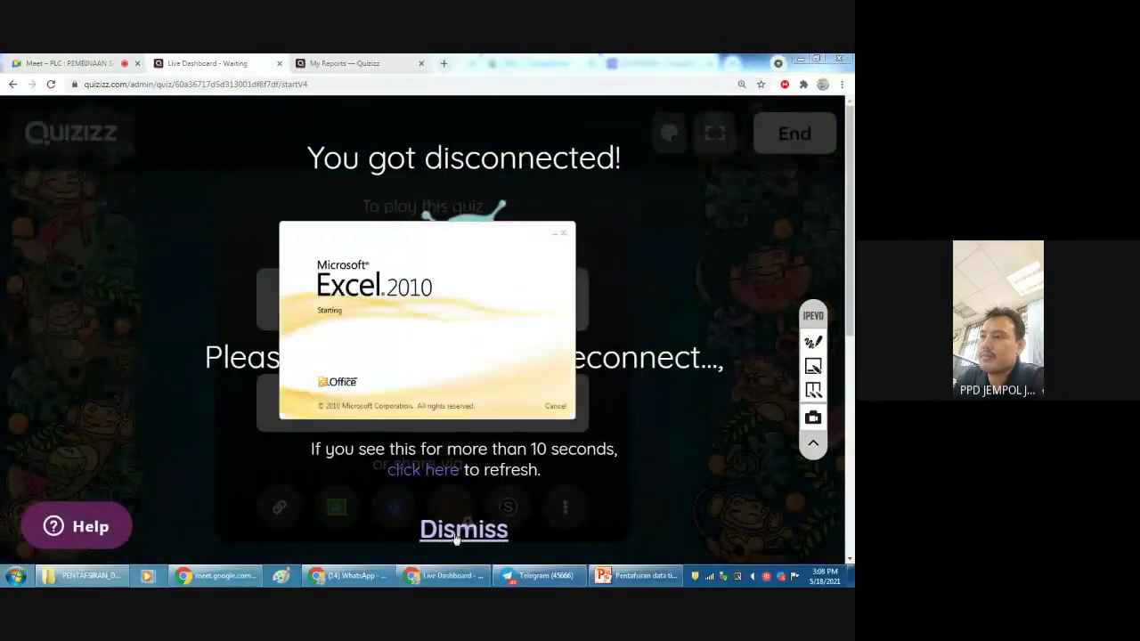
left_click(423, 469)
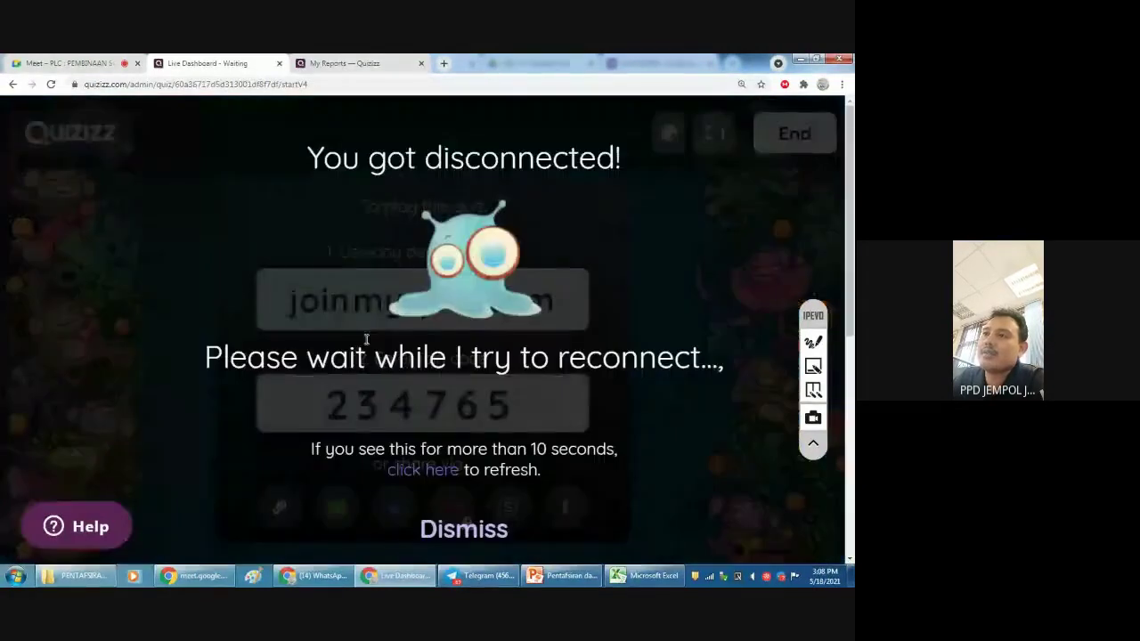
left_click(469, 534)
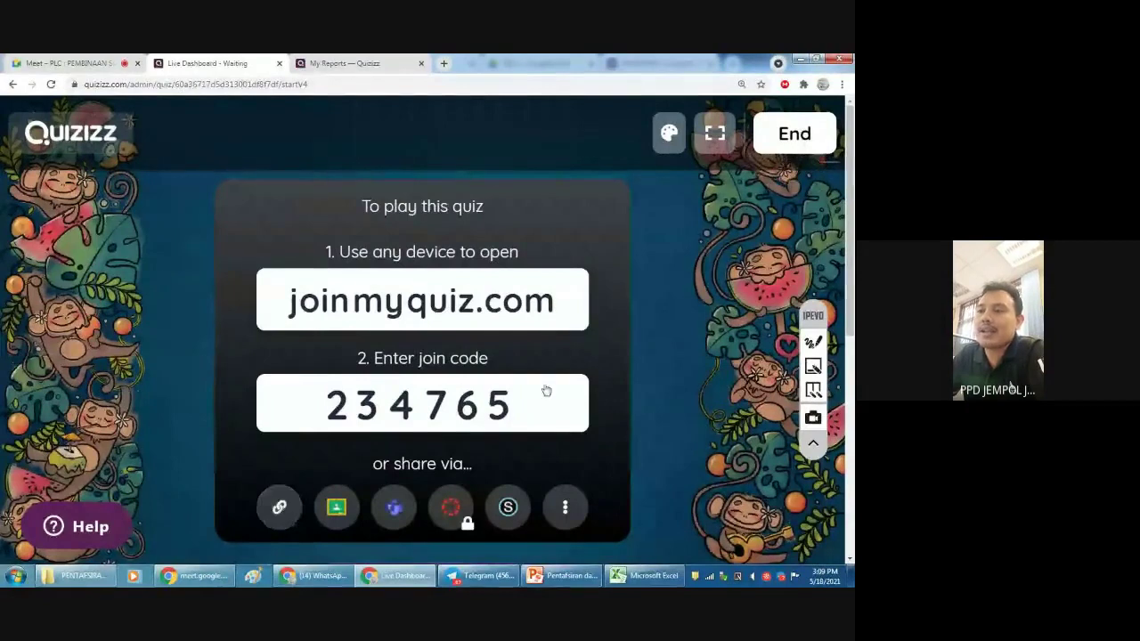
- Copy the joinmyquiz.com address and join code from the live dashboard and paste them as a draft message in WhatsApp's USM PPDJJ chat
left_click_drag(285, 292, 552, 398)
key("ctrl+c")
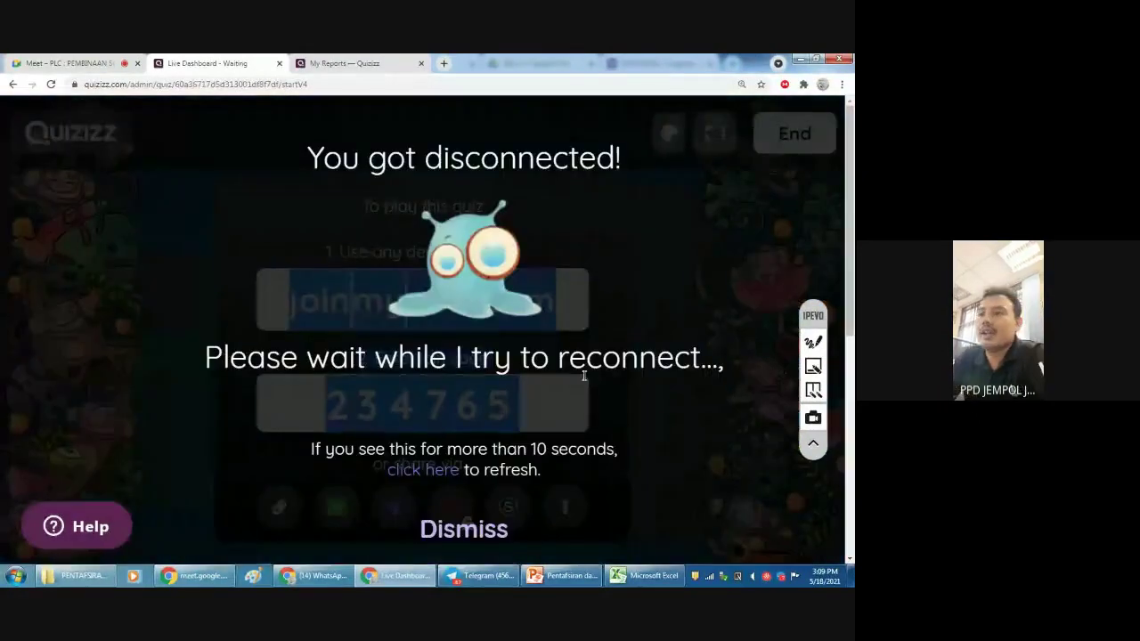
left_click(315, 577)
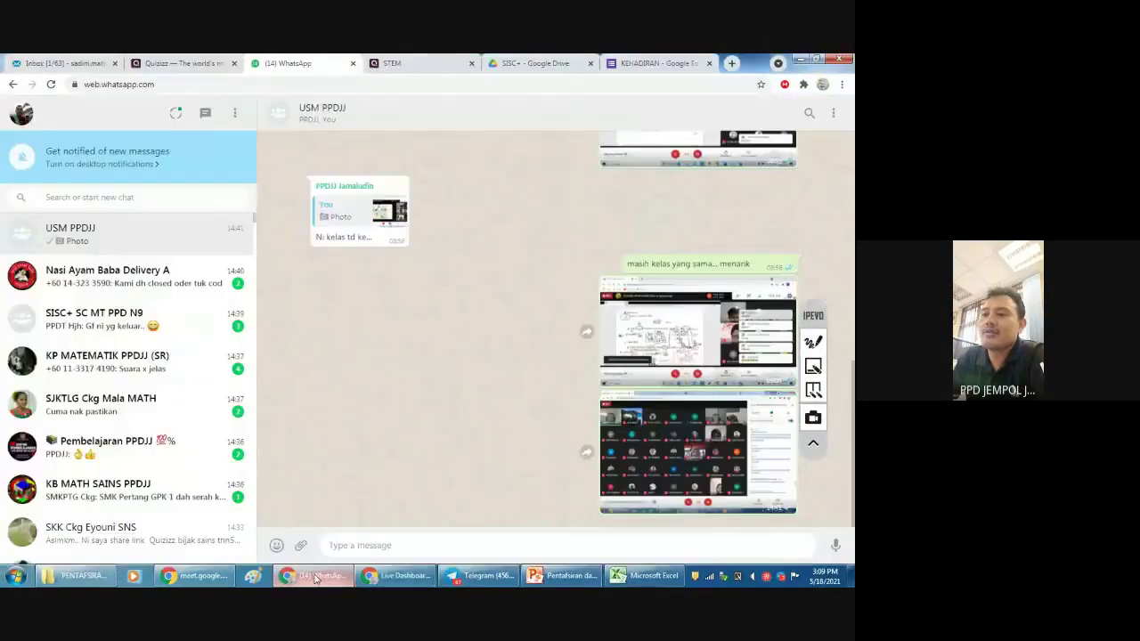
scroll(151, 454, "down", 3)
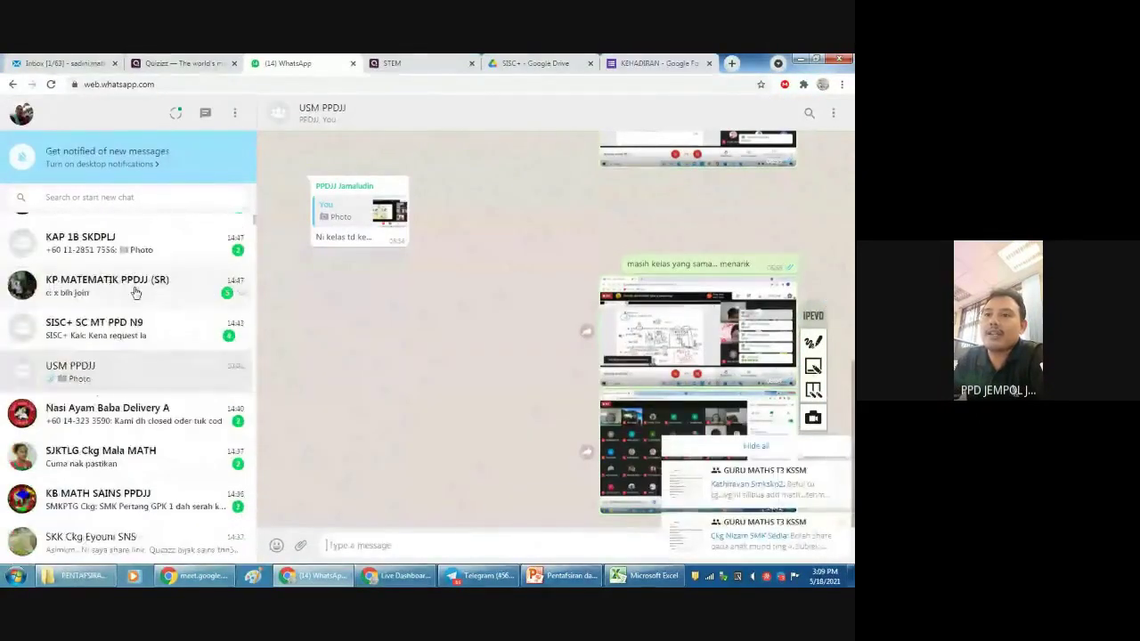
scroll(178, 432, "up", 3)
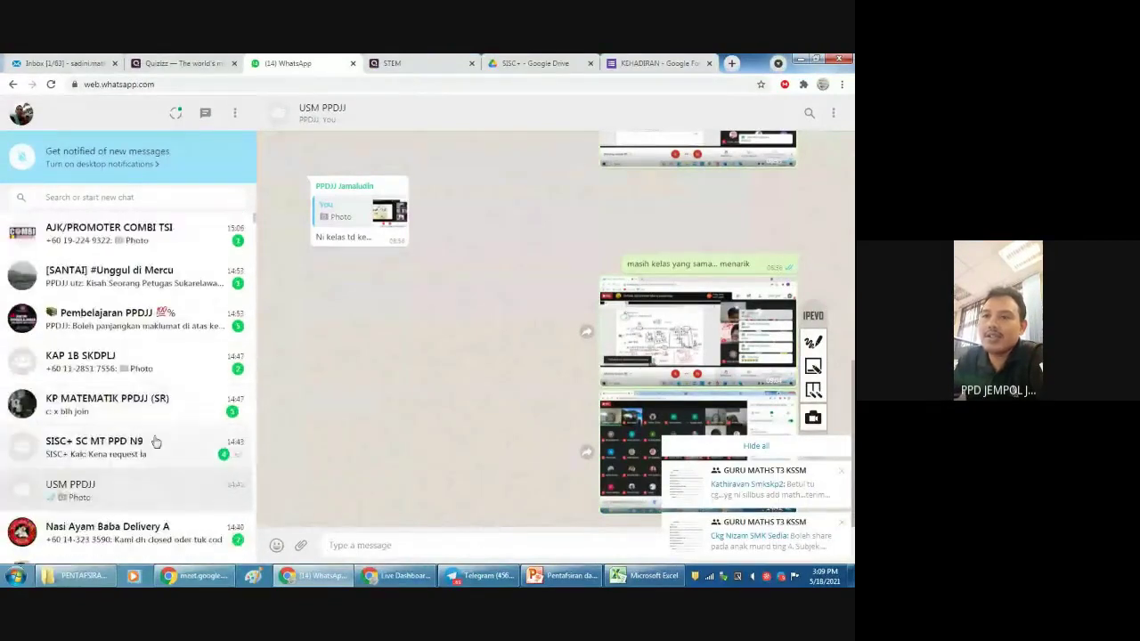
left_click(401, 532)
key("ctrl+v")
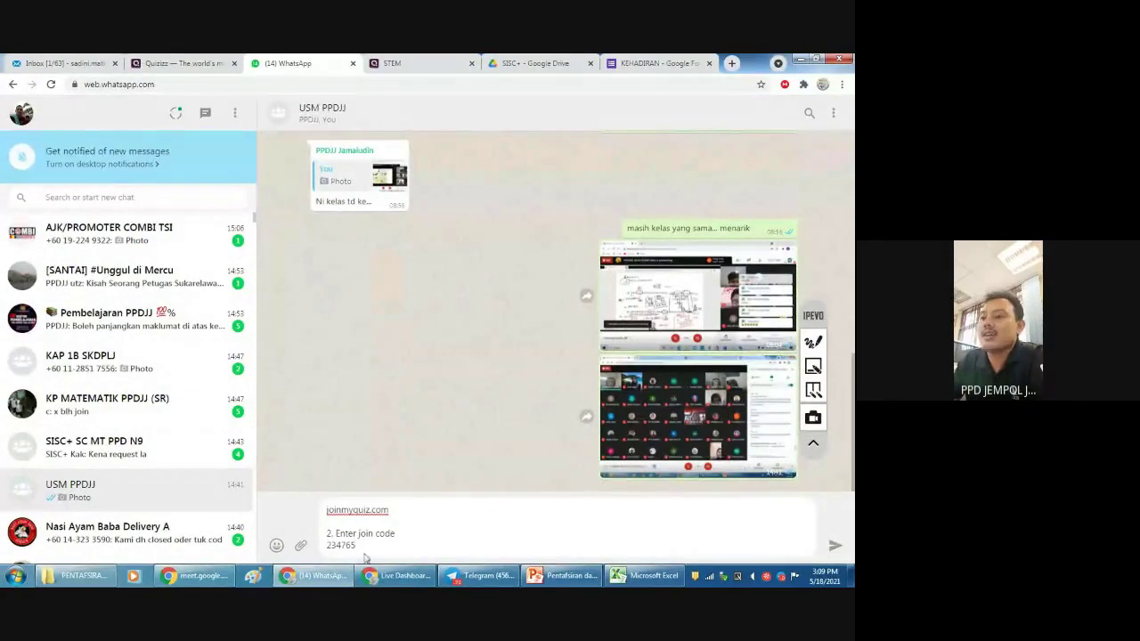
left_click_drag(362, 547, 329, 549)
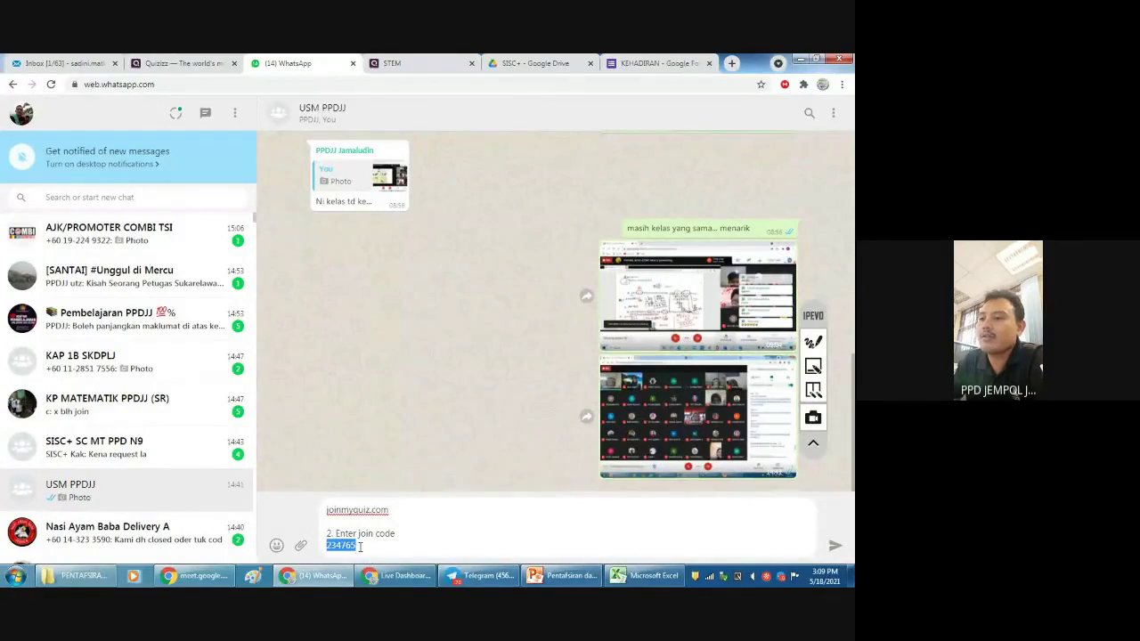
left_click(360, 546)
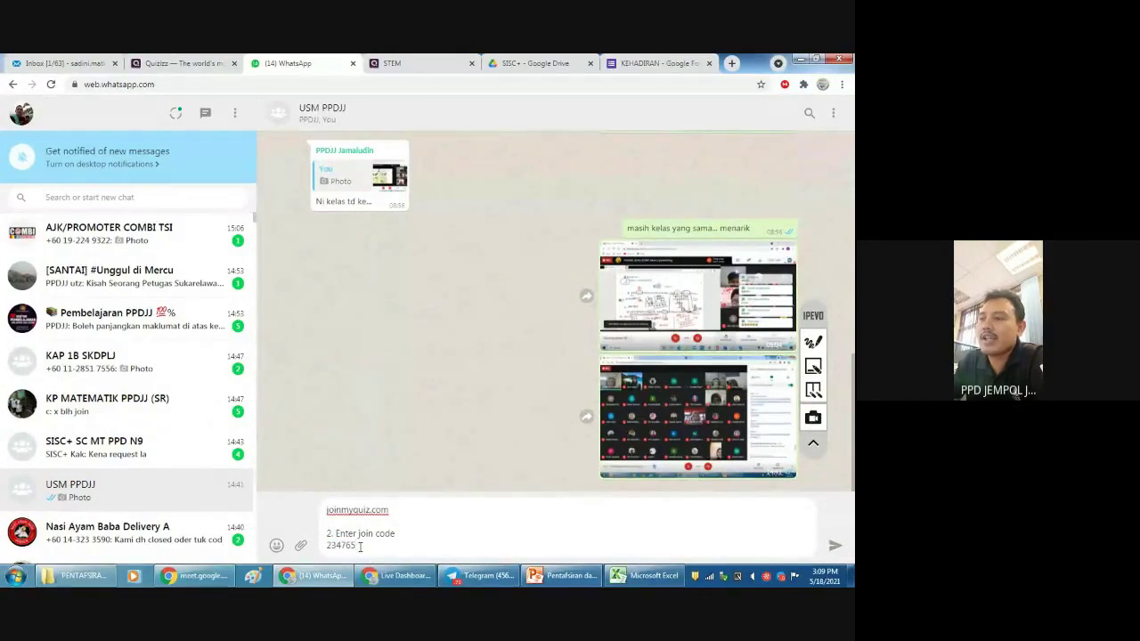
- Return to the Quizizz live dashboard and clear the text selection over the join instructions
left_click(647, 63)
left_click(559, 63)
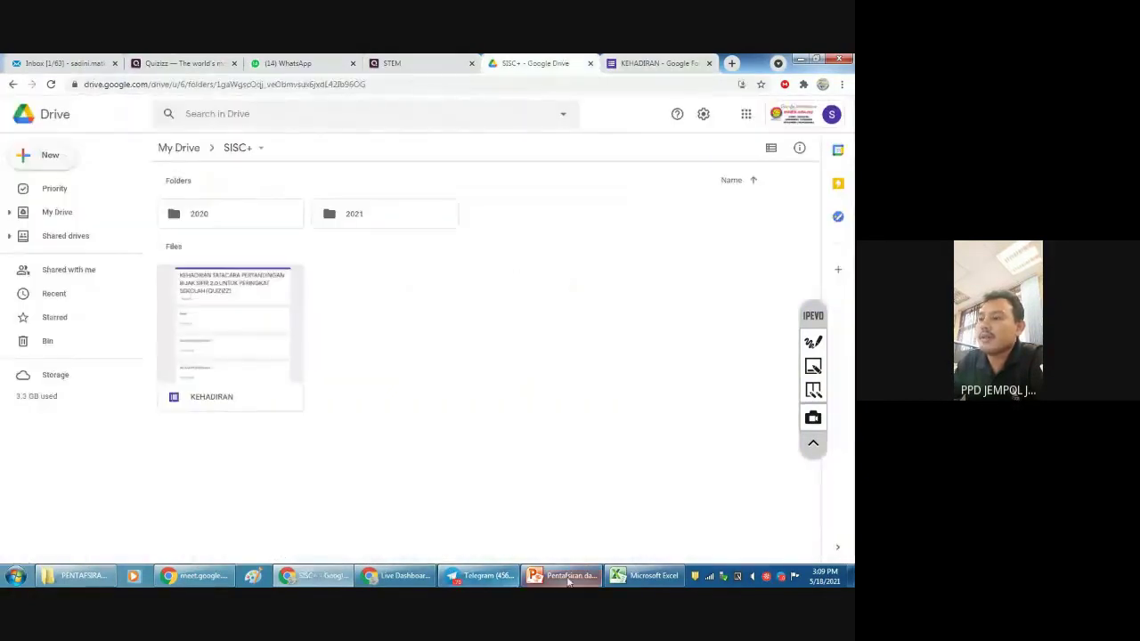
mouse_move(400, 576)
left_click(415, 470)
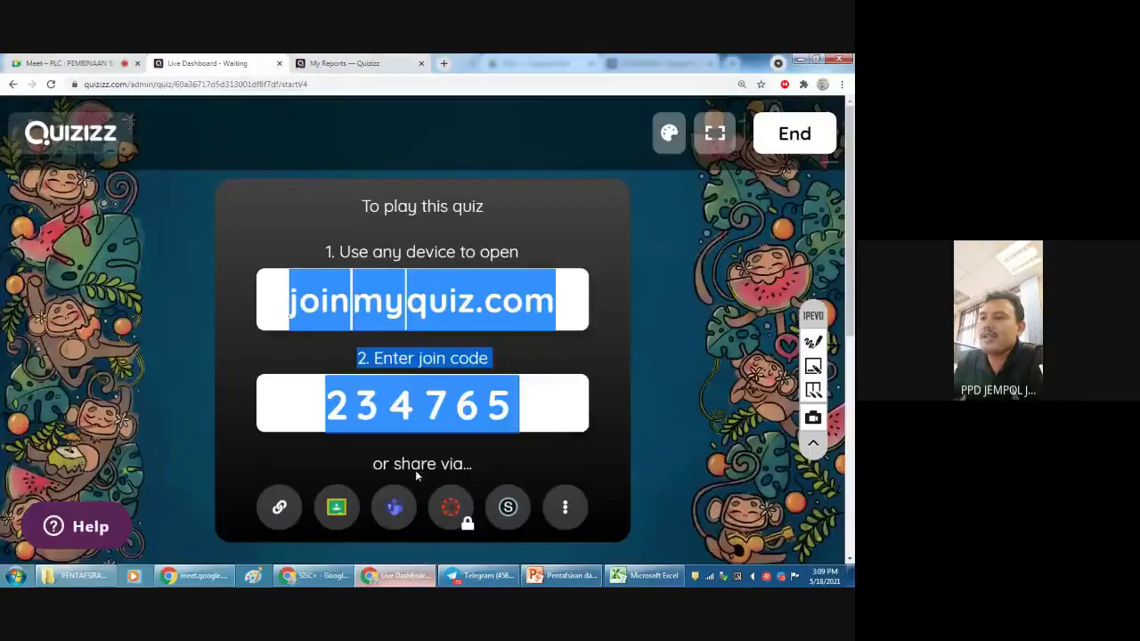
left_click(623, 357)
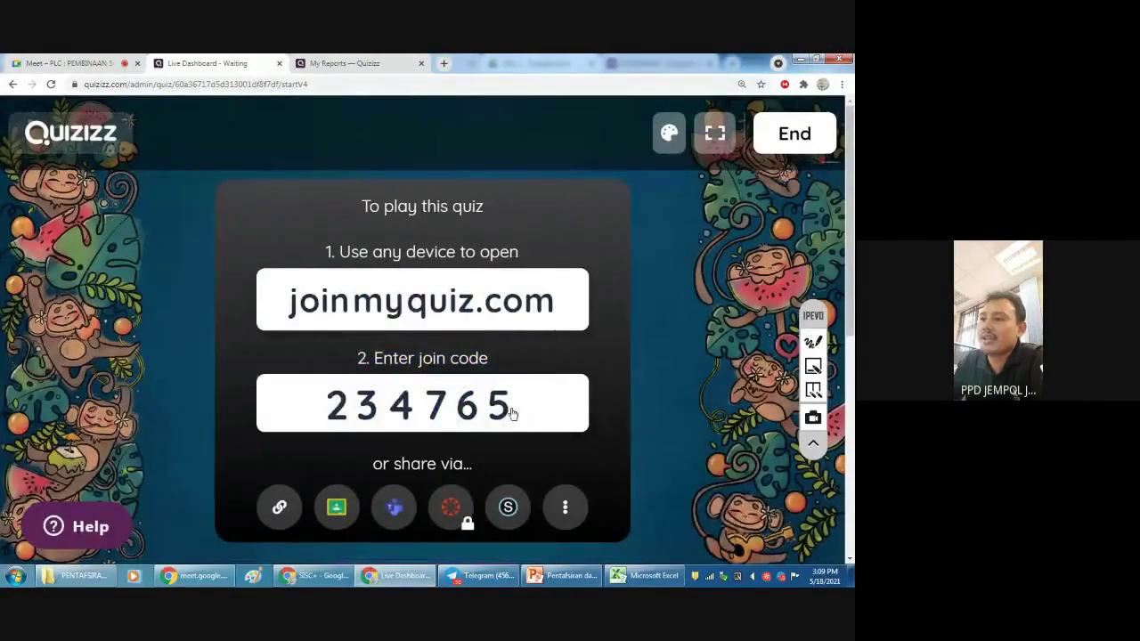
- Download the PraUPSR MATH Kelantan K1 2019 report again from My Reports and open the workbook in Excel
left_click(514, 412)
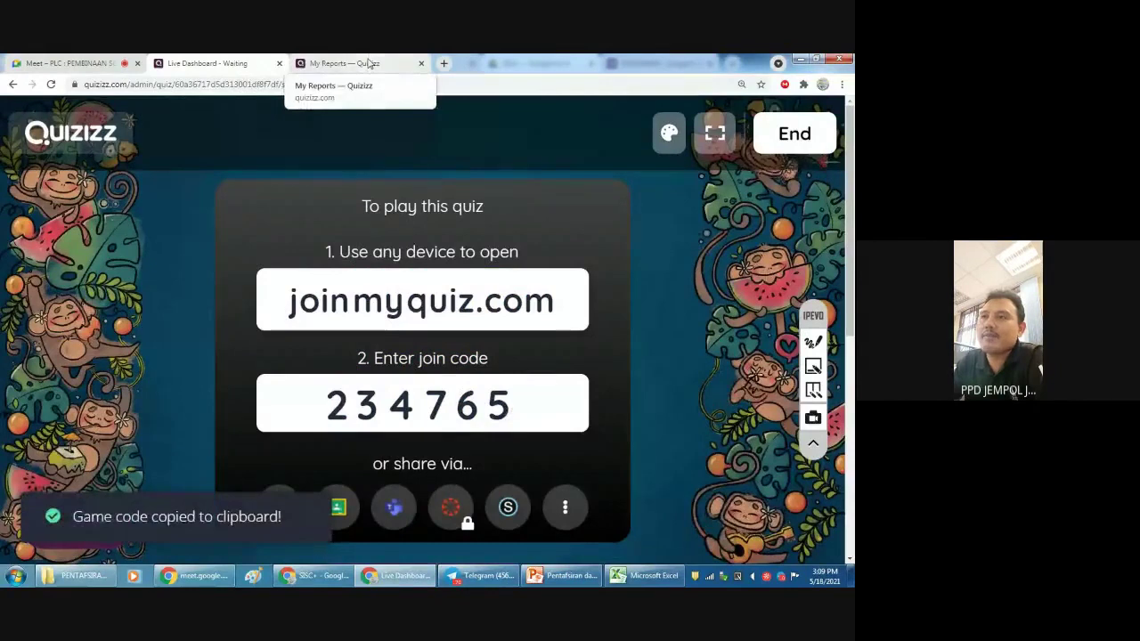
left_click(370, 62)
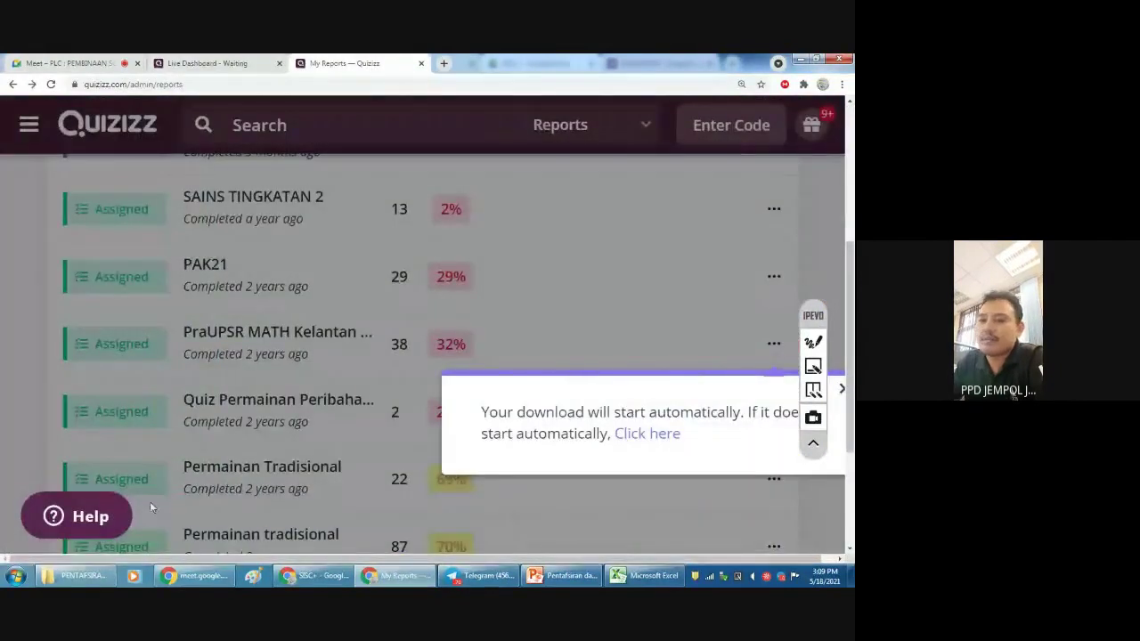
left_click(646, 435)
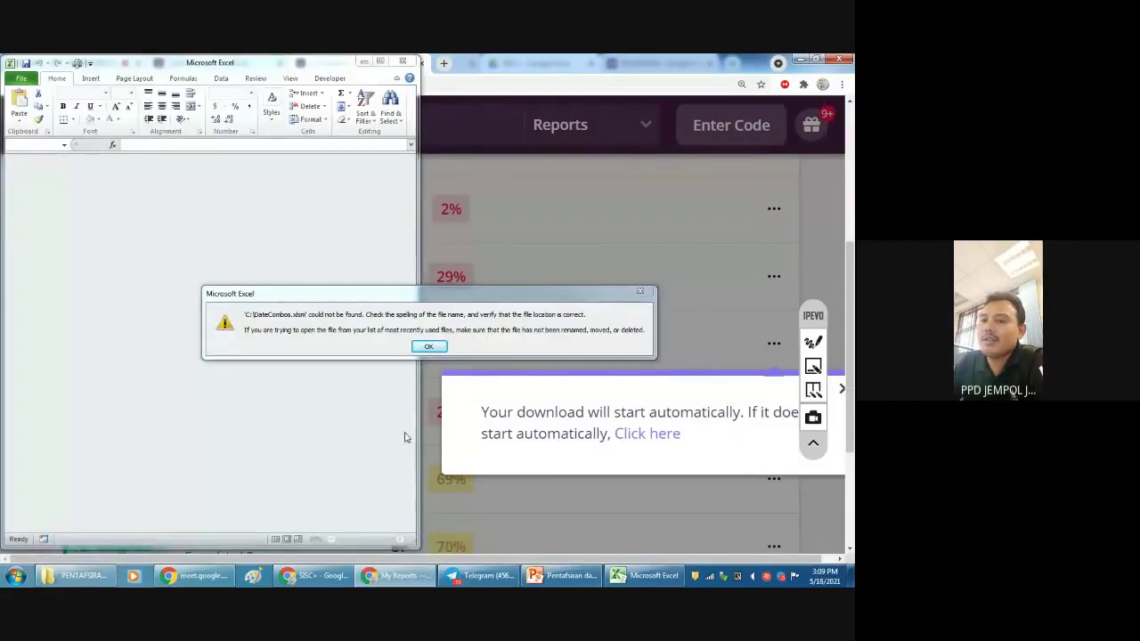
left_click(428, 347)
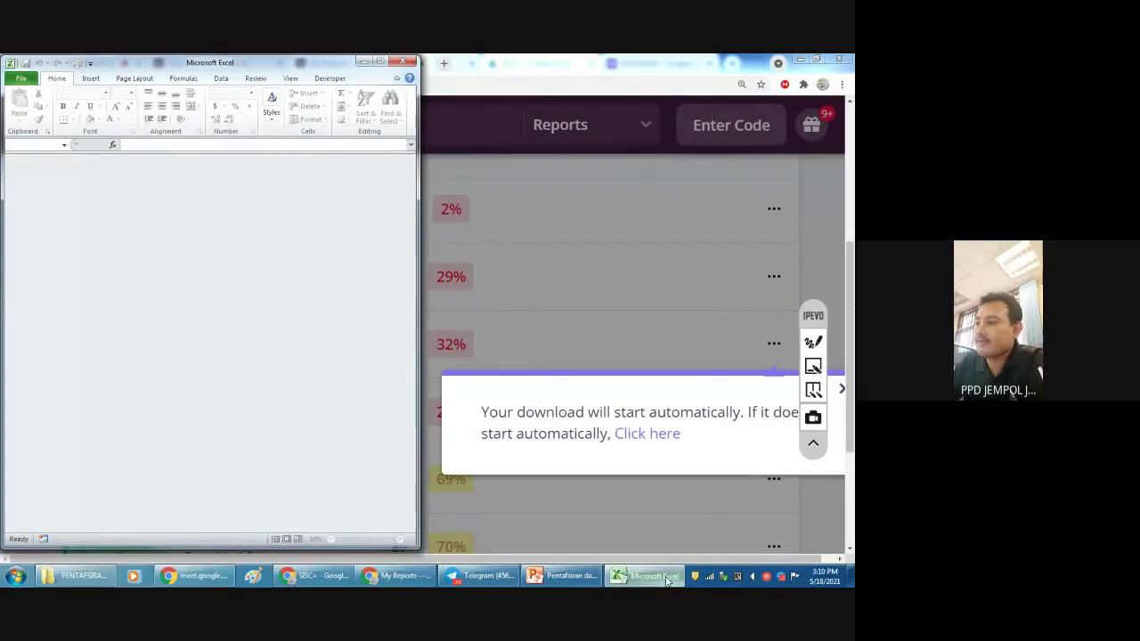
left_click(640, 575)
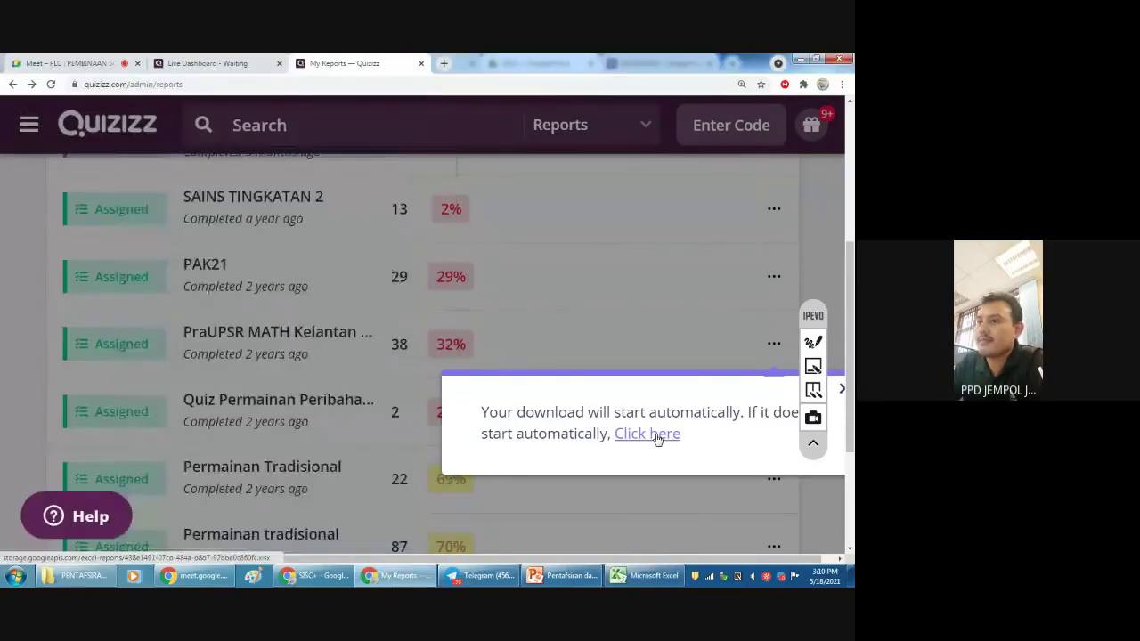
left_click(654, 575)
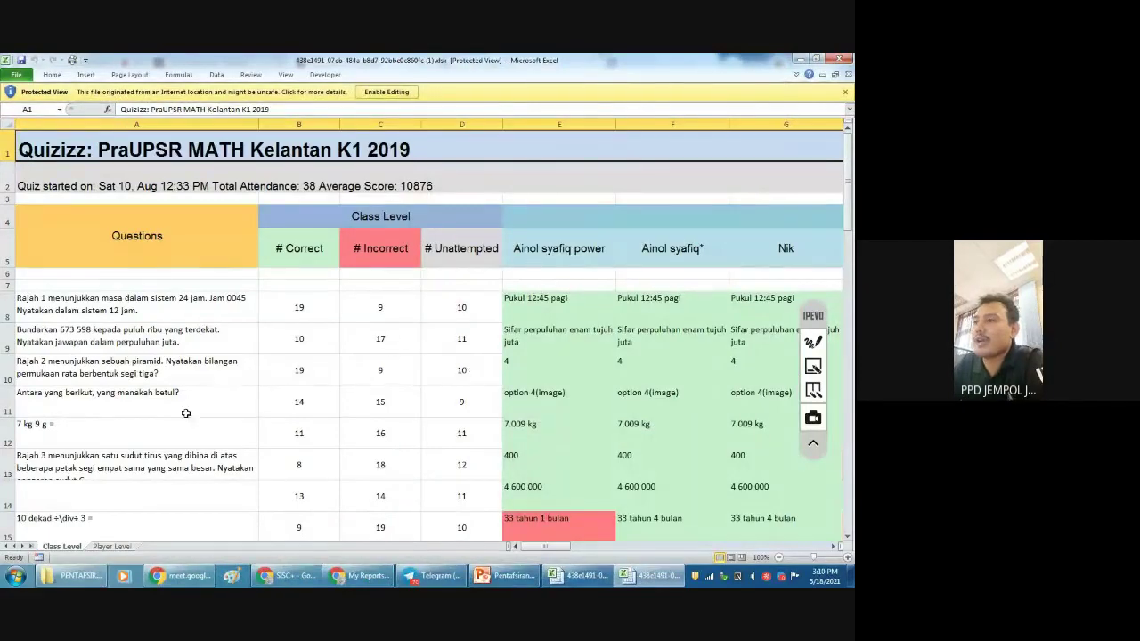
- Examine the first question's correct, incorrect and unattempted counts in row 8 of the Class Level sheet
left_click(125, 310)
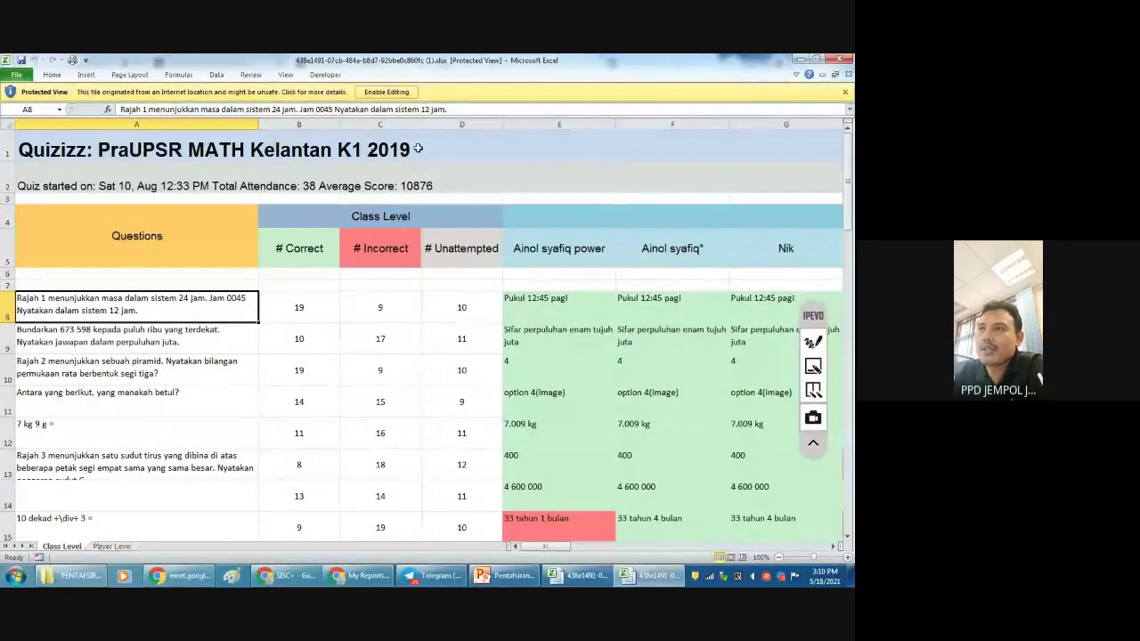
left_click(107, 332)
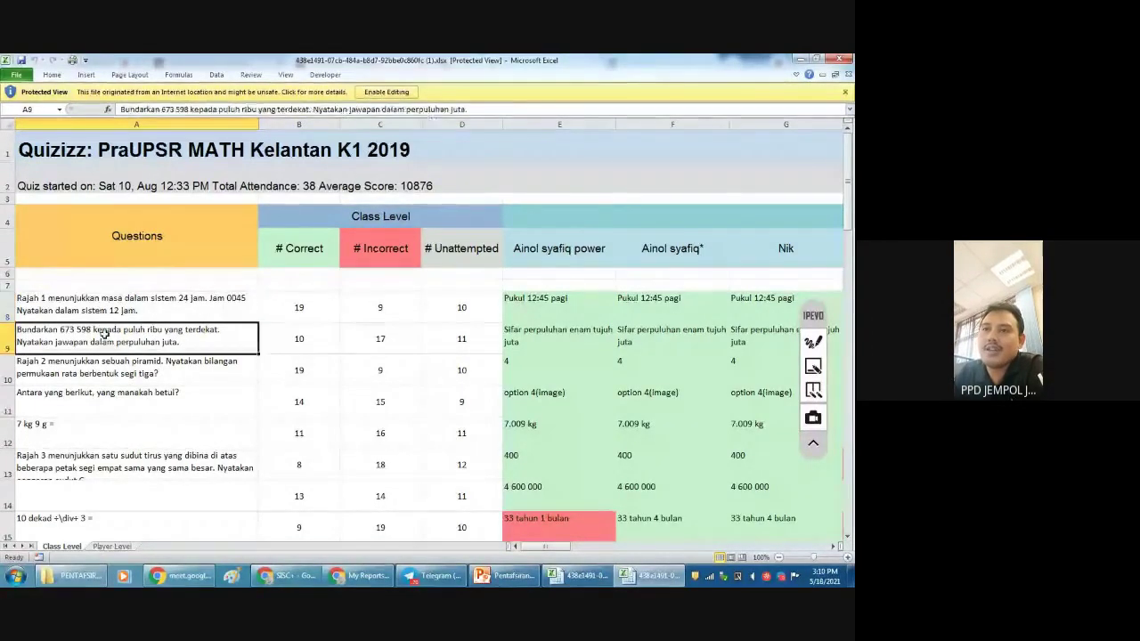
left_click(111, 310)
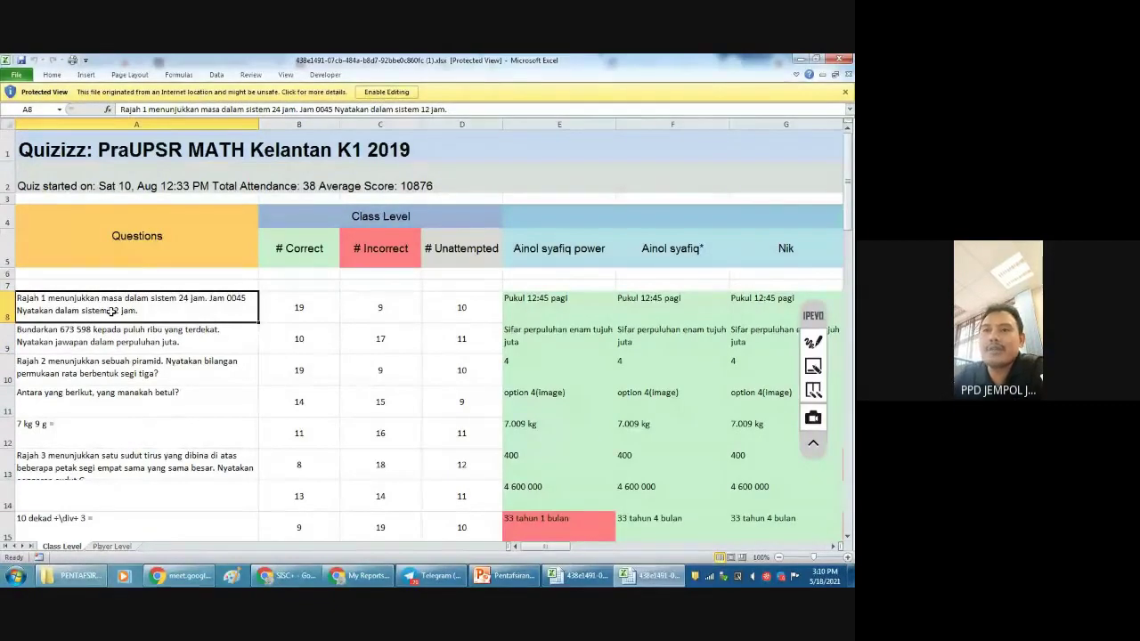
key("Right")
key("Right")
key("Right")
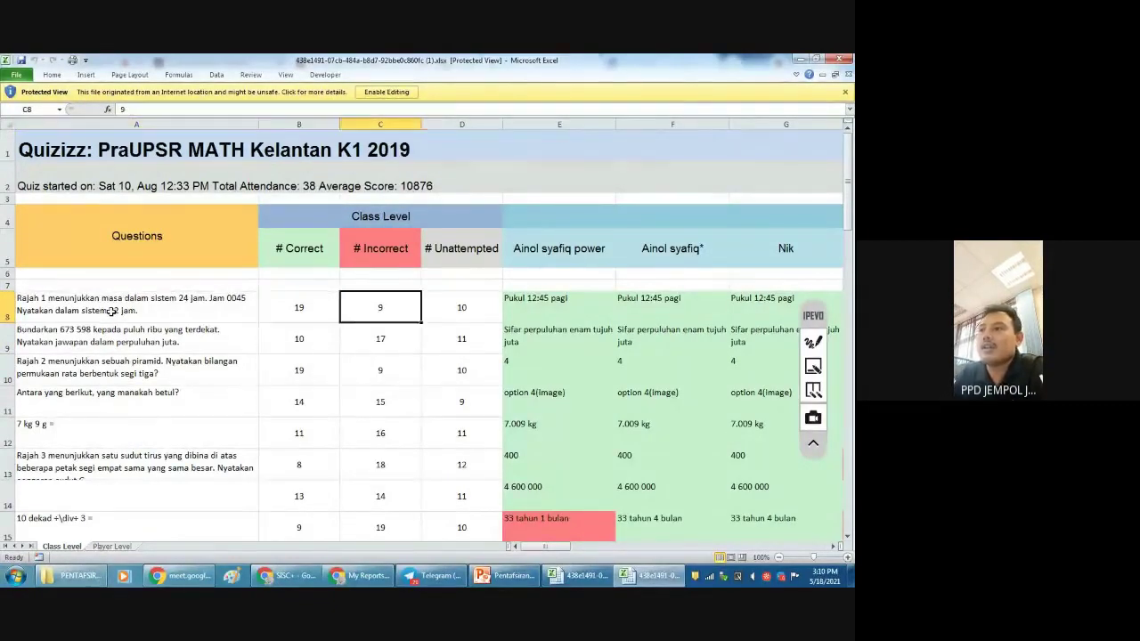
key("Left")
key("Left")
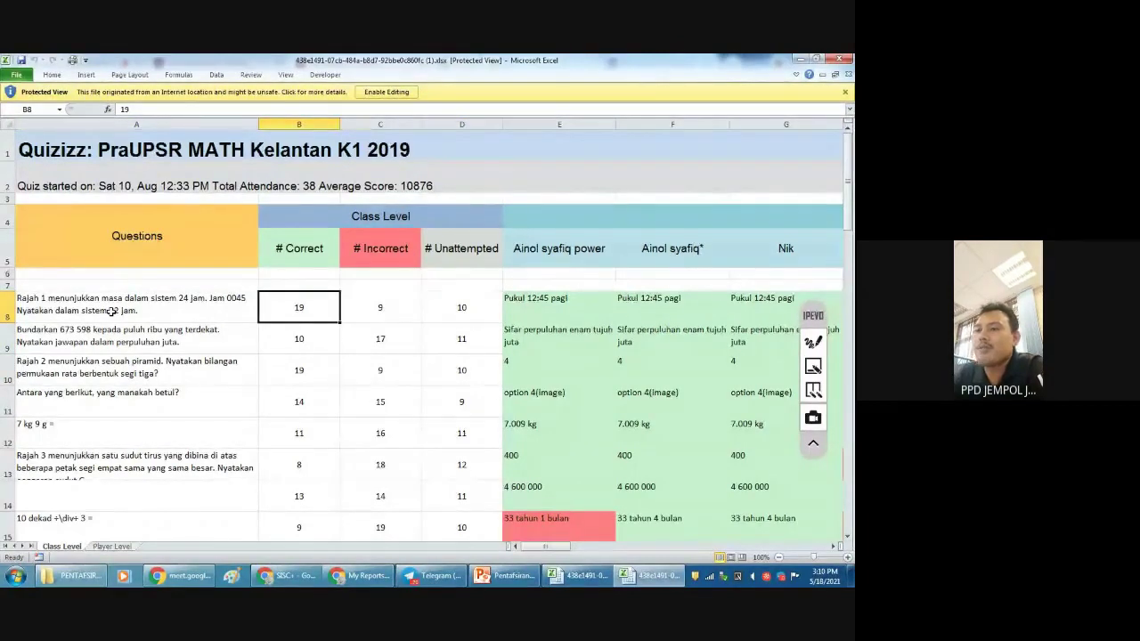
key("Right")
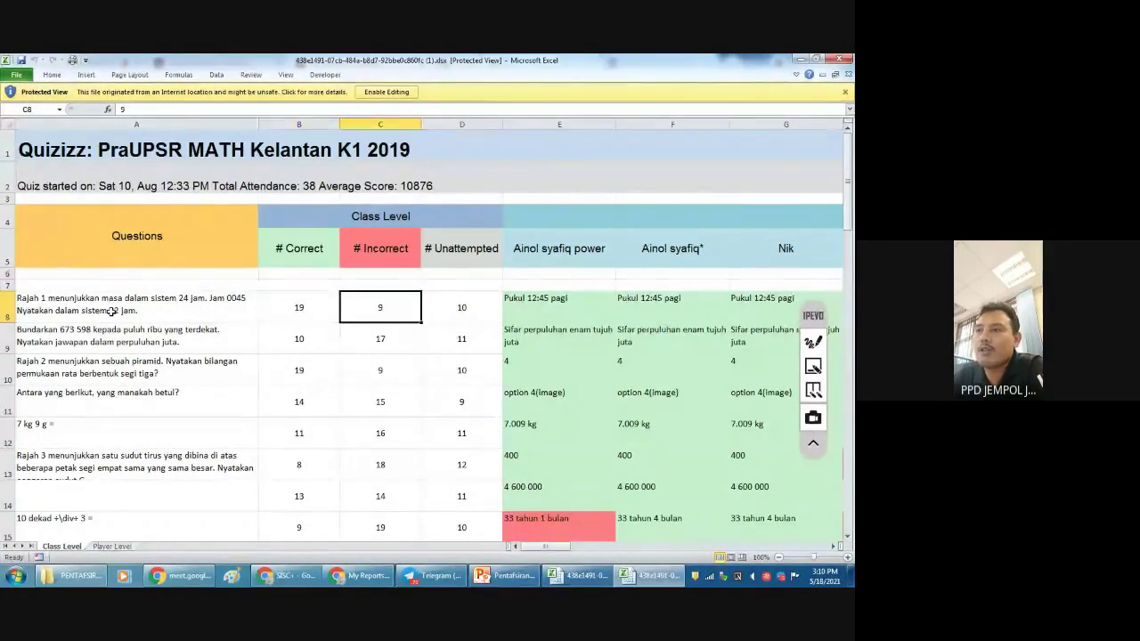
key("Right")
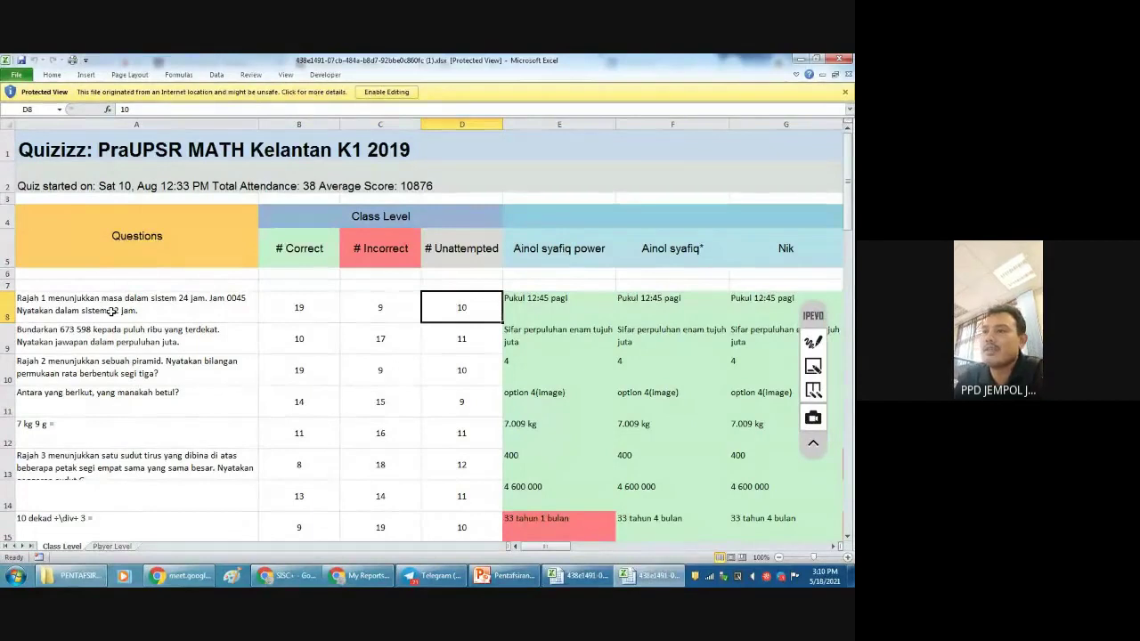
left_click(300, 308)
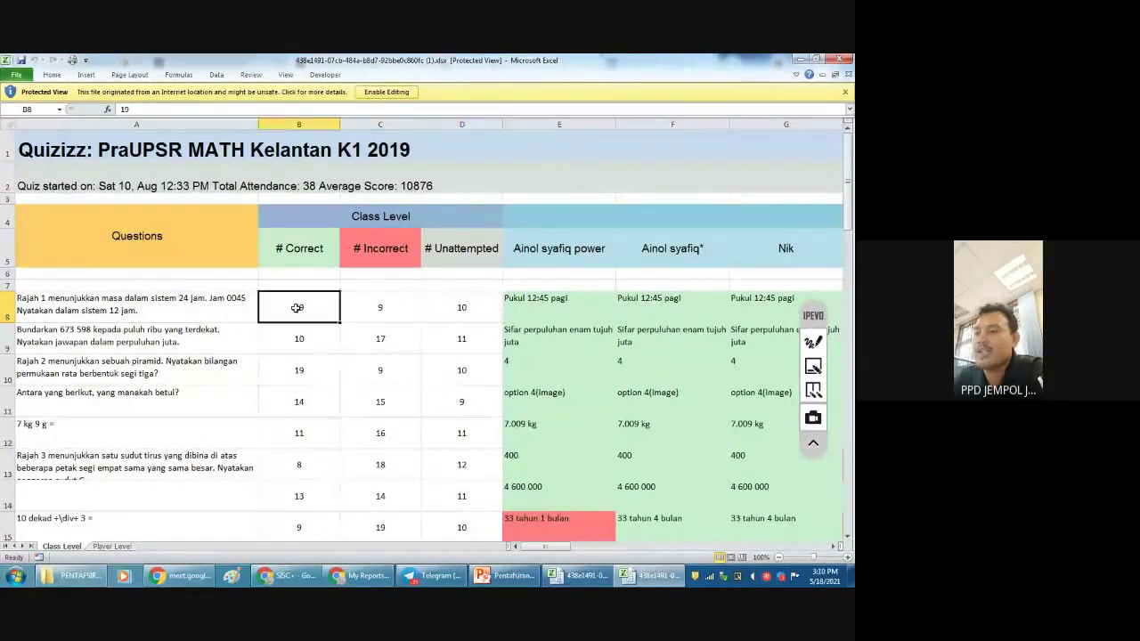
left_click(413, 297)
left_click(441, 298)
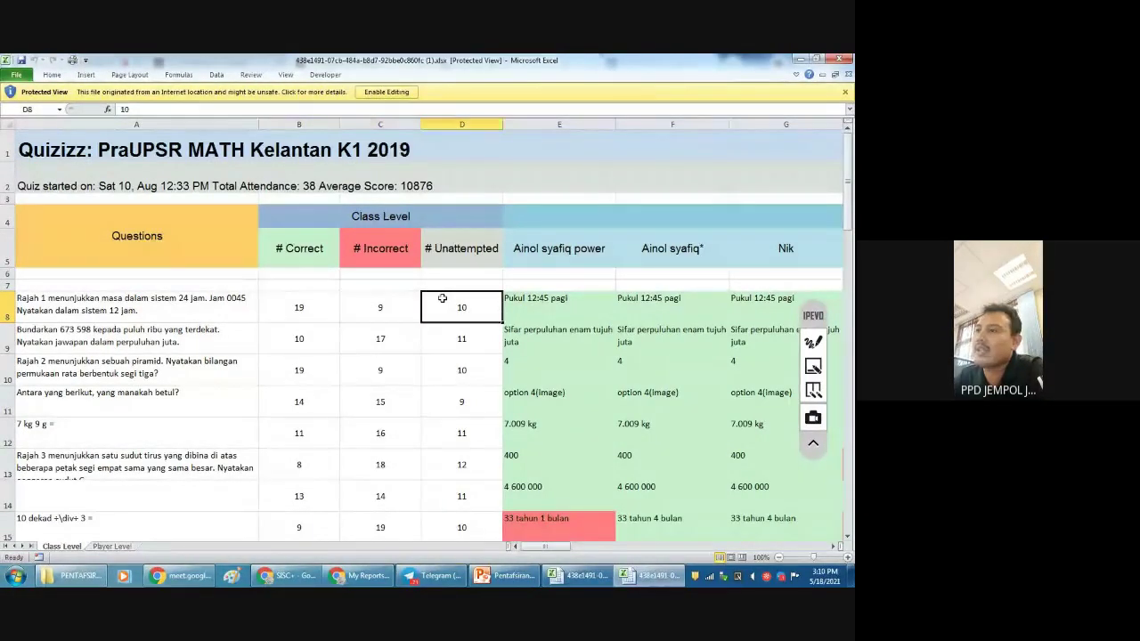
left_click(298, 306)
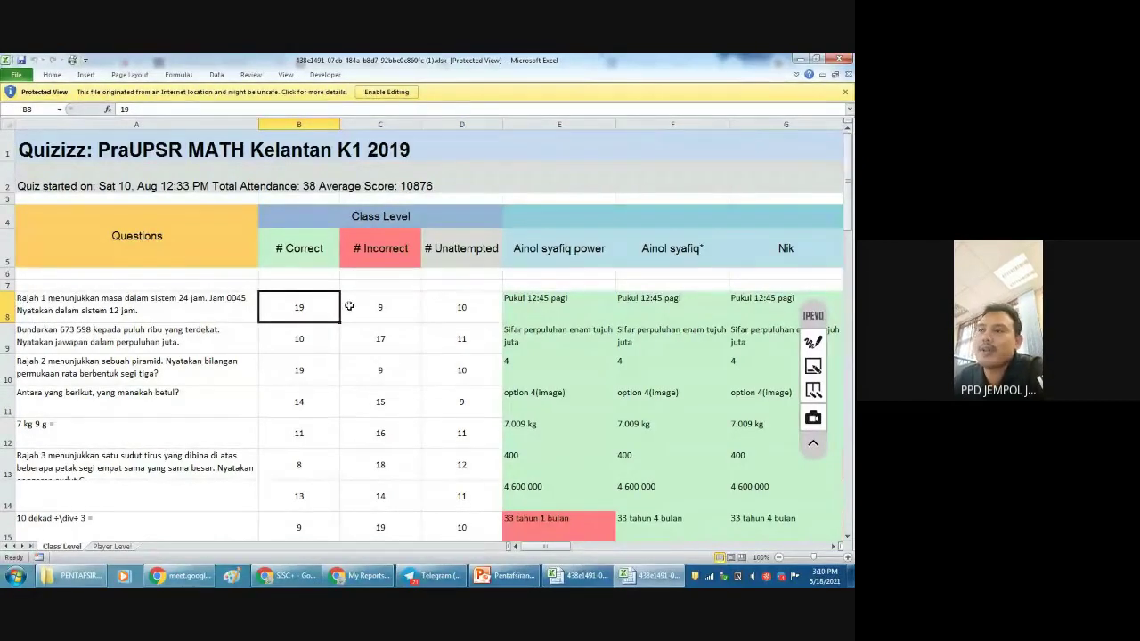
left_click(392, 312)
left_click(465, 308)
left_click(303, 307)
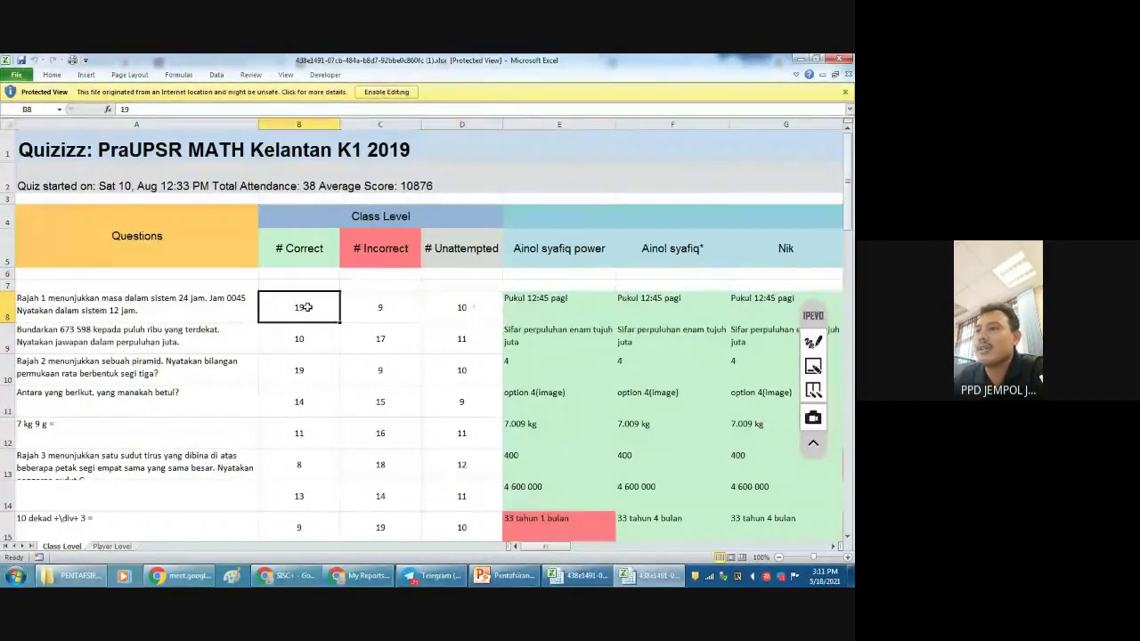
- Look through the remaining questions' class results and return to the start of the Class Level sheet
scroll(305, 306, "down", 5)
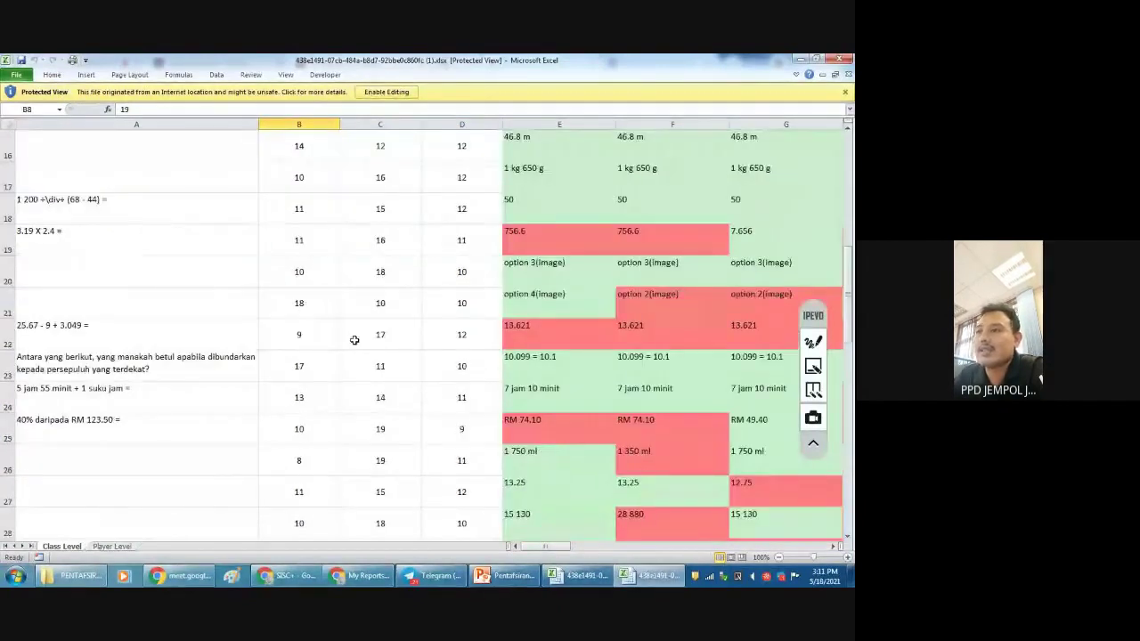
scroll(354, 340, "down", 5)
scroll(349, 351, "up", 5)
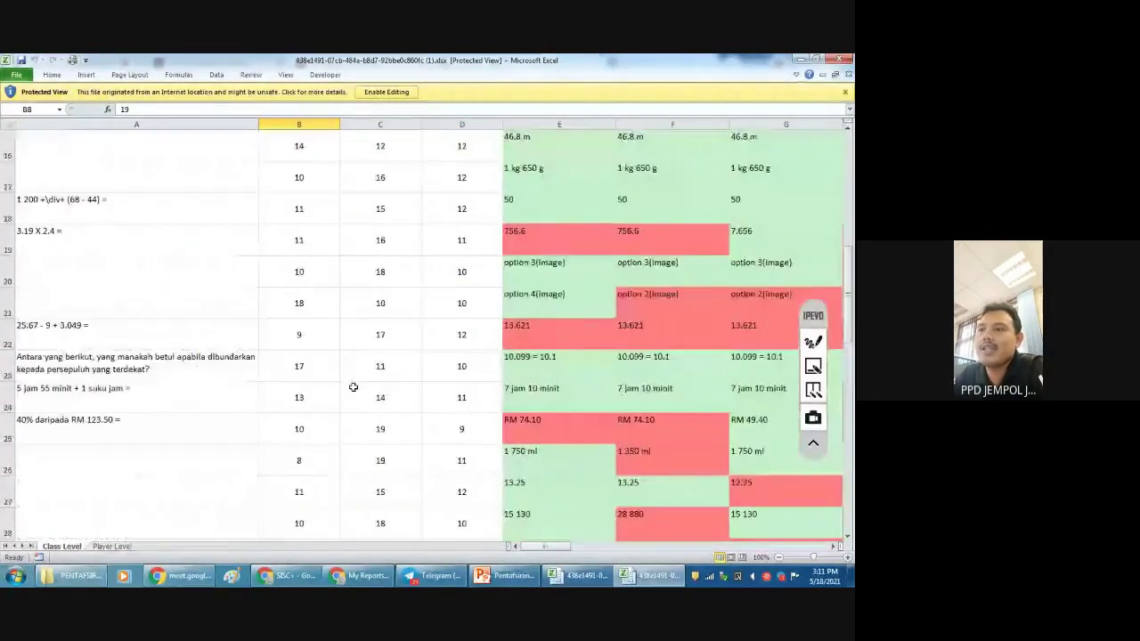
scroll(353, 387, "up", 3)
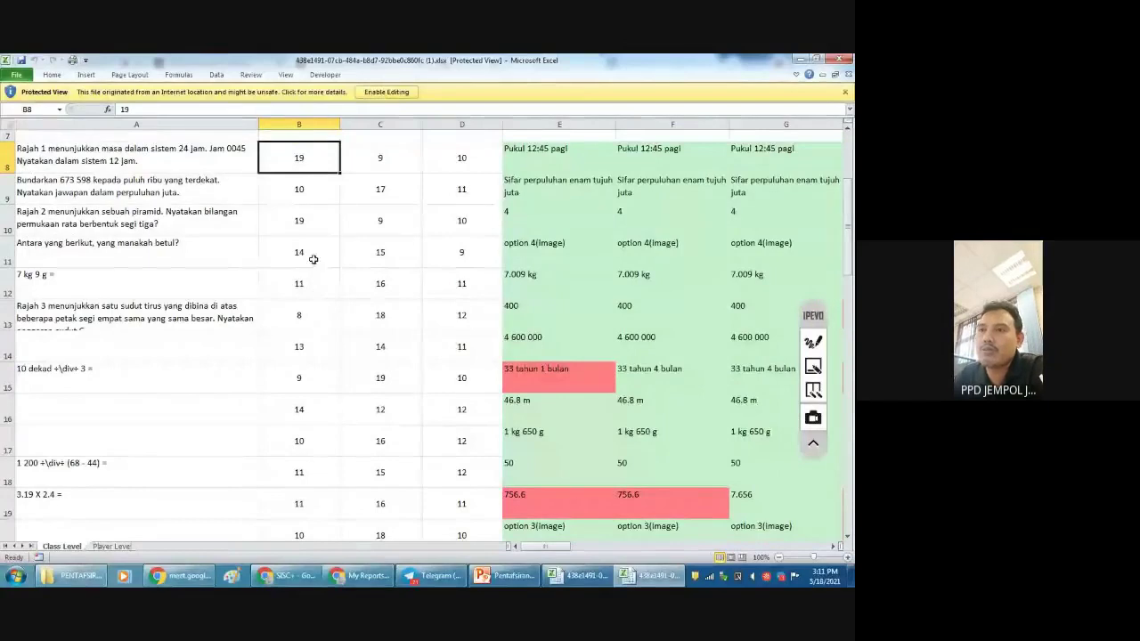
scroll(314, 257, "up", 2)
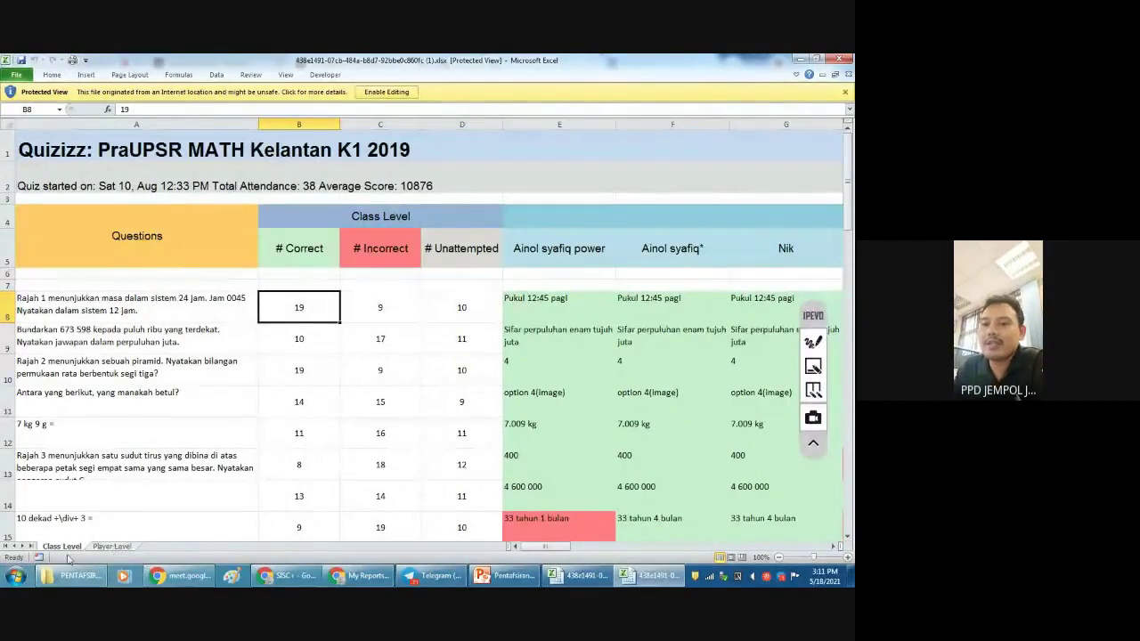
- Open the Player Level sheet and look over the first player's name and score
left_click(108, 547)
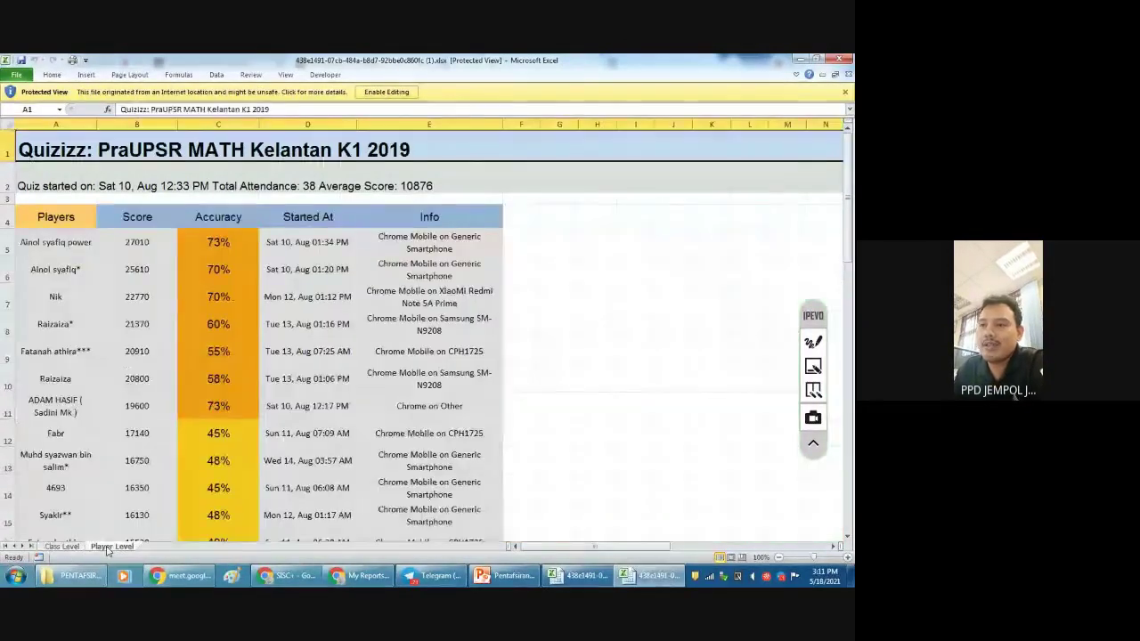
left_click(65, 244)
left_click(145, 247)
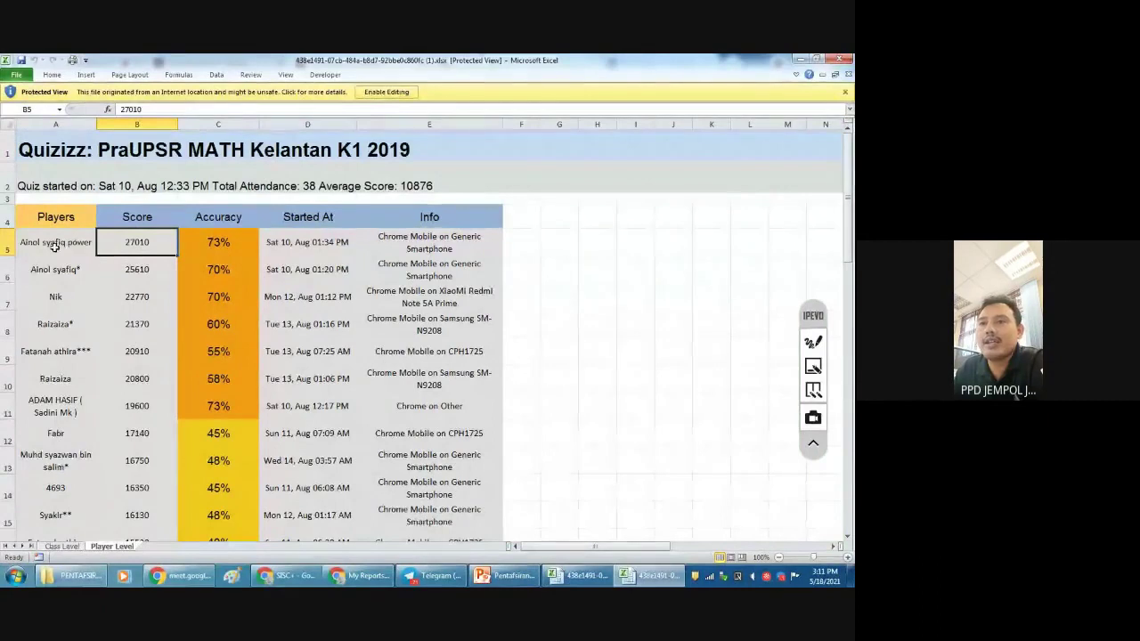
scroll(576, 259, "down", 1)
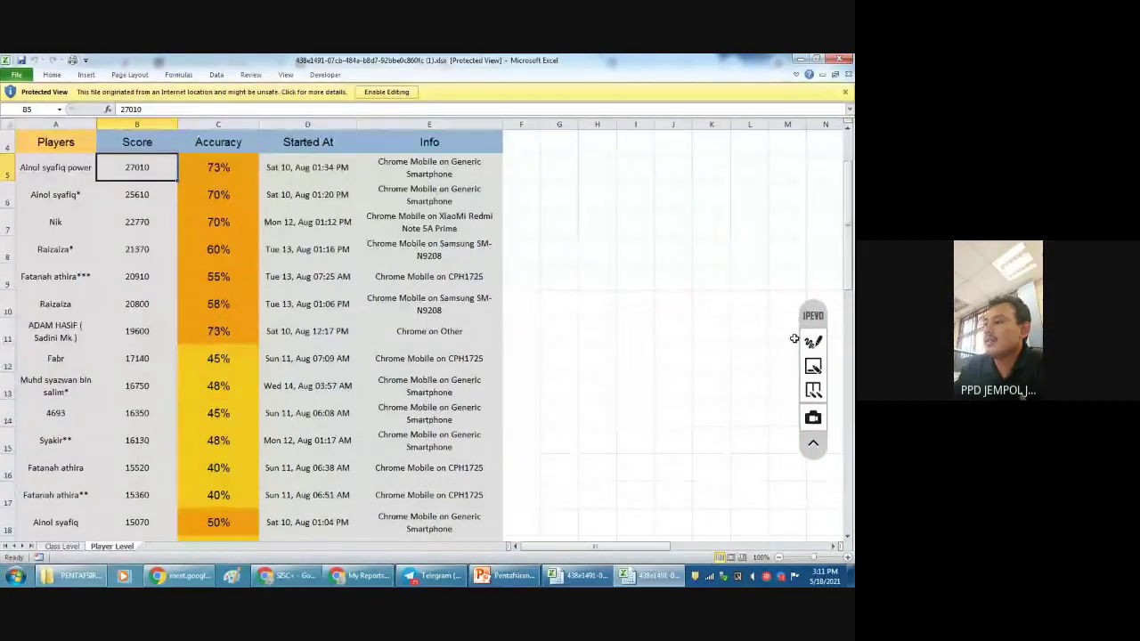
scroll(594, 329, "up", 1)
- Enlarge the Player Level sheet to 130% and examine the Score heading and the first player's score
left_click(846, 558)
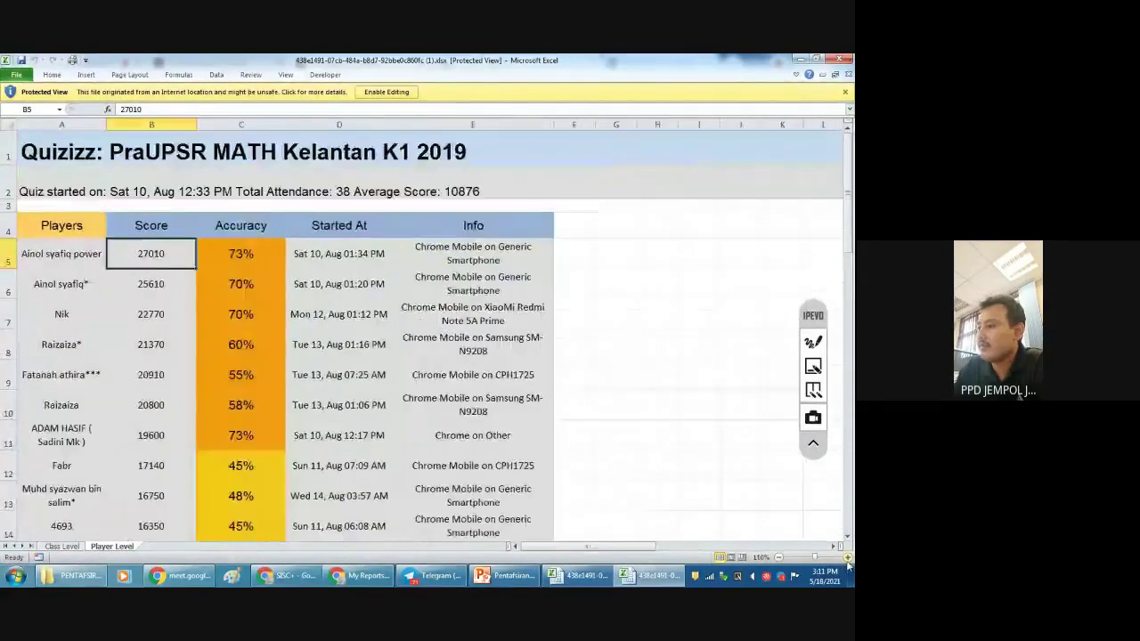
left_click(846, 557)
left_click(847, 557)
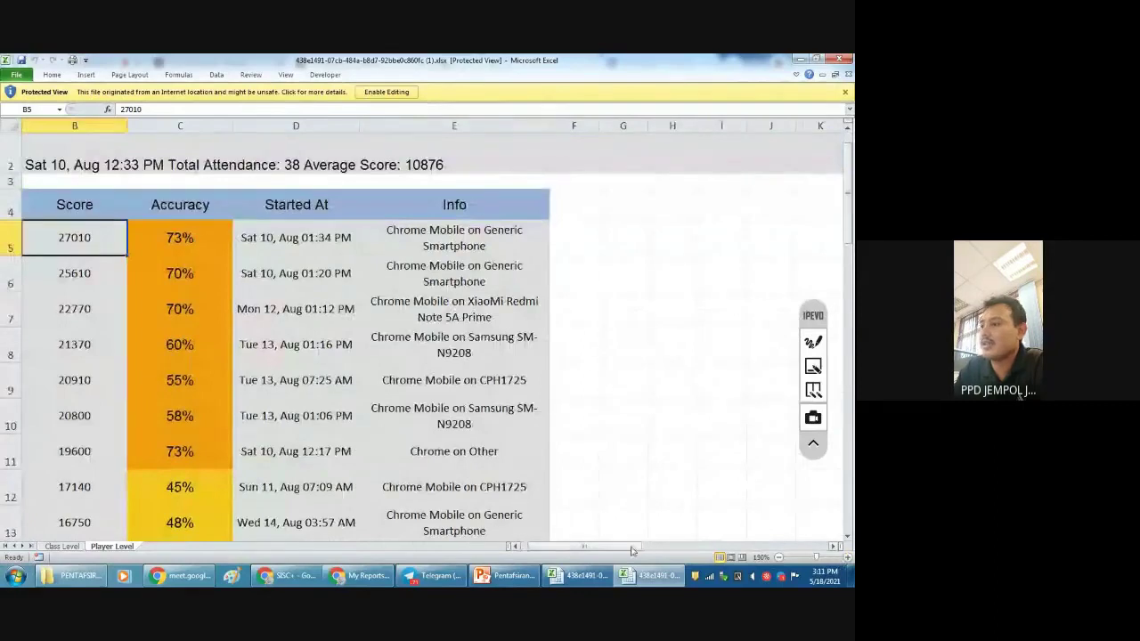
left_click_drag(628, 544, 566, 540)
left_click(80, 240)
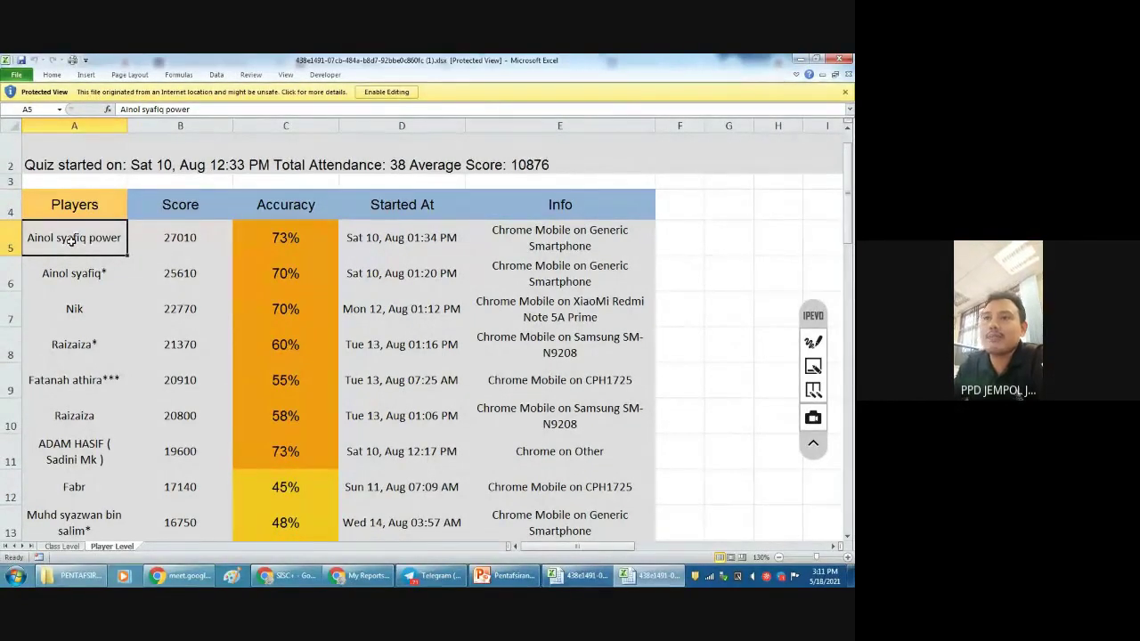
left_click(177, 207)
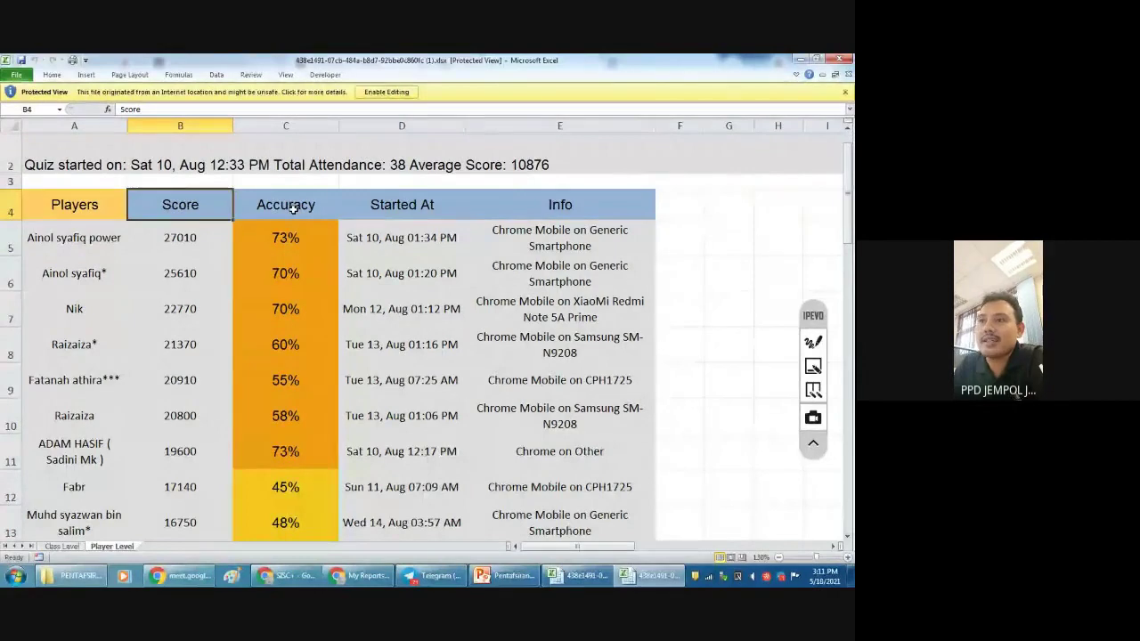
left_click(188, 237)
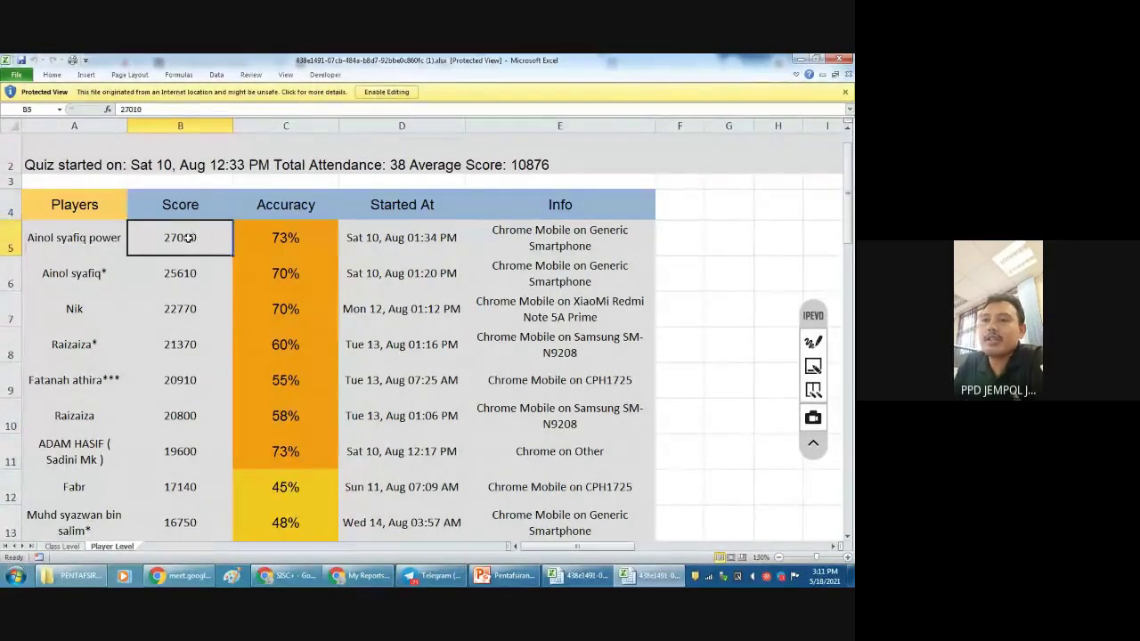
left_click(193, 206)
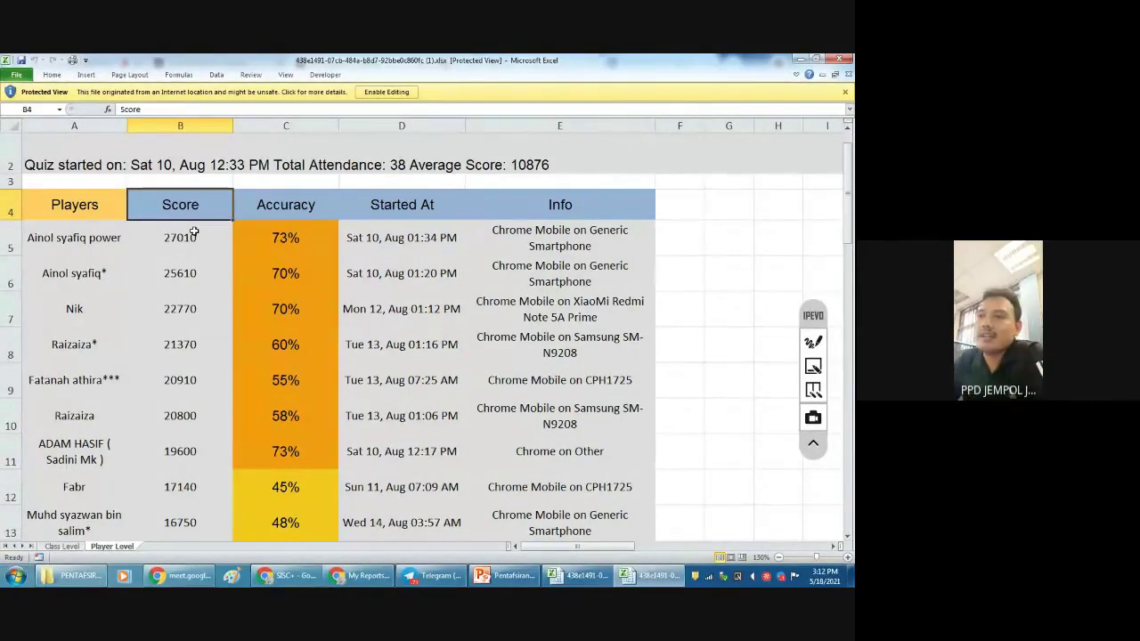
left_click(203, 238)
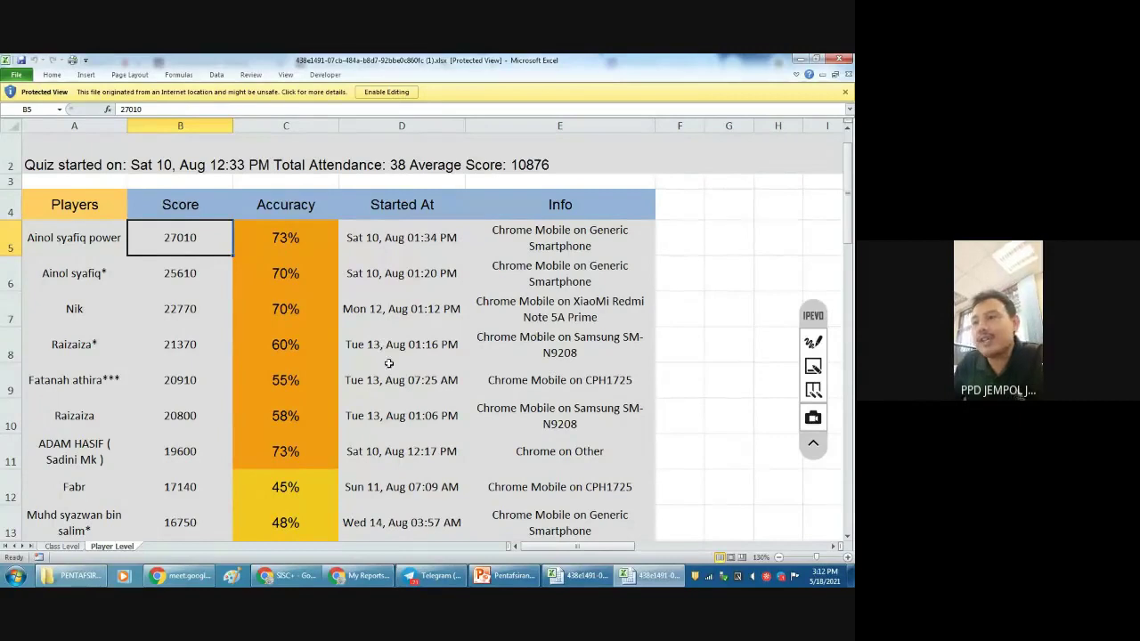
- Compare the accuracy and score of the player in row 9 of the Player Level sheet
scroll(329, 333, "down", 1)
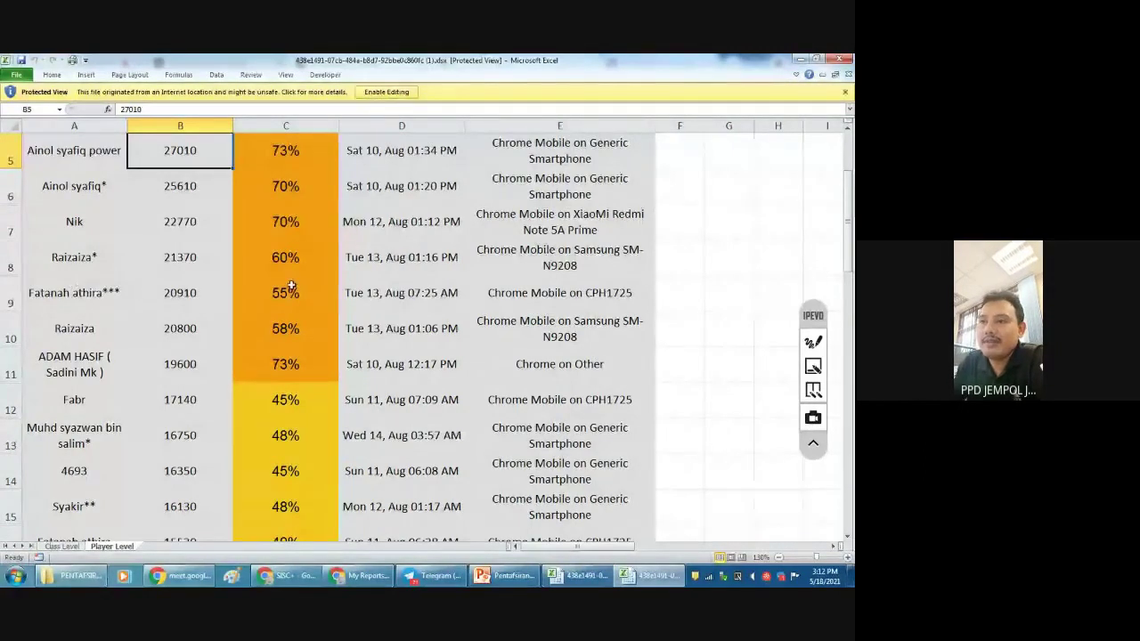
scroll(293, 297, "up", 1)
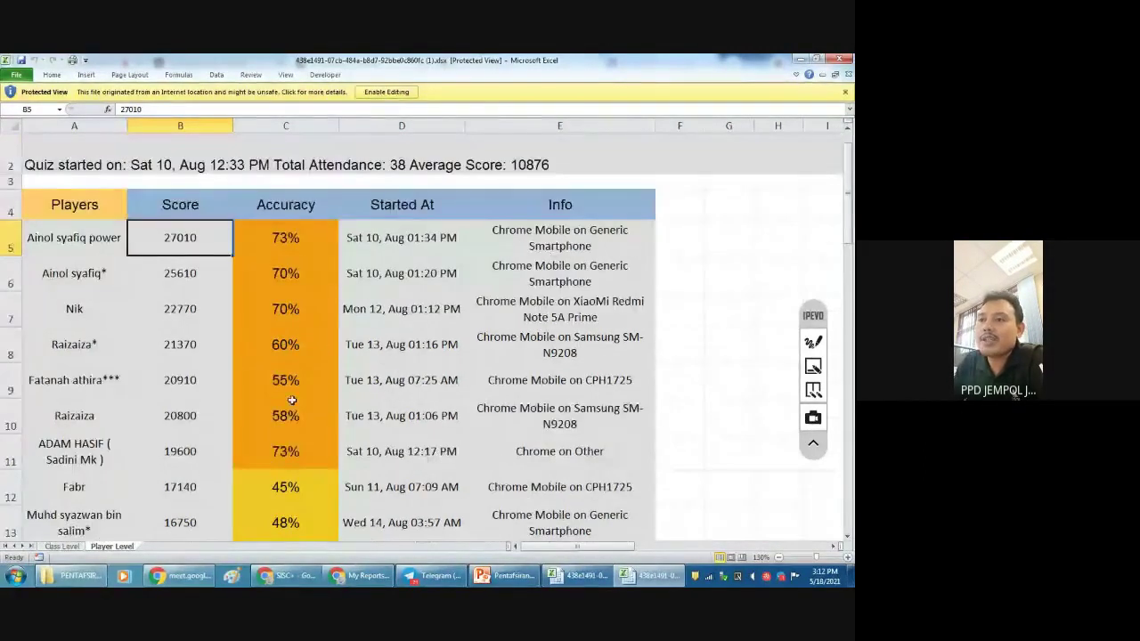
left_click(295, 381)
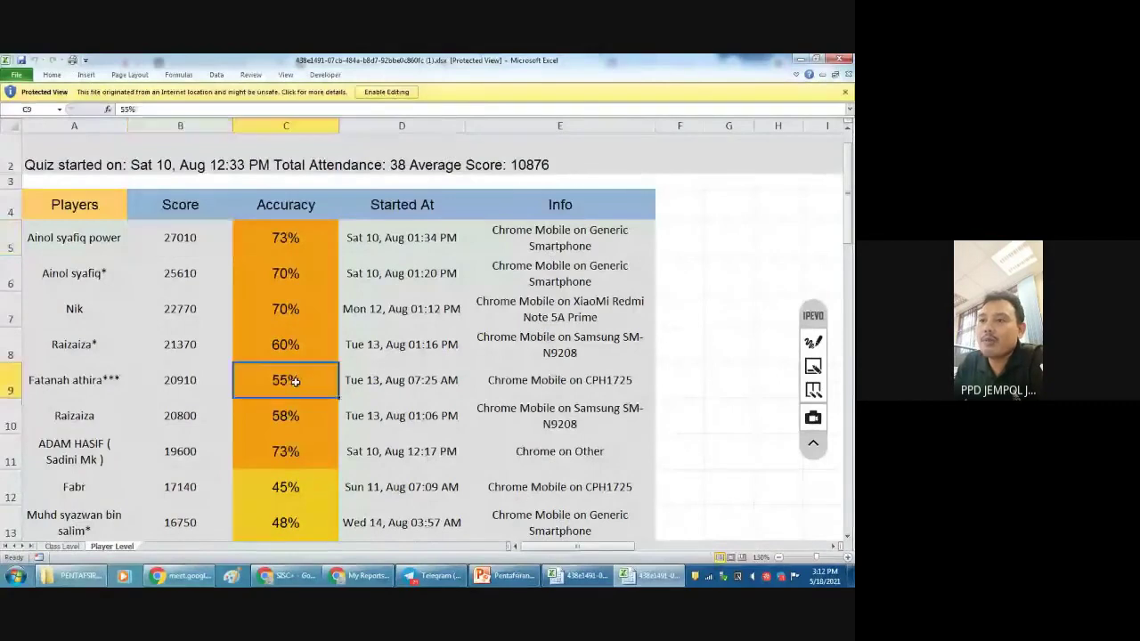
left_click(203, 383)
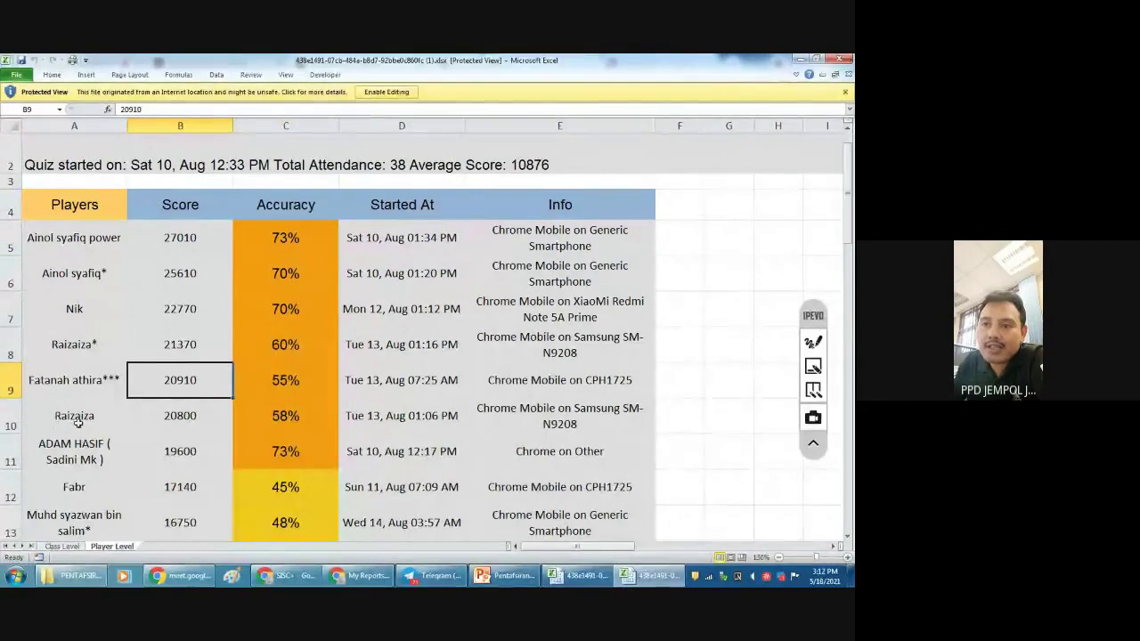
- Compare the scores and accuracy percentages of the players in rows 9 and 10 of the Player Level sheet
left_click(156, 420)
left_click(294, 415)
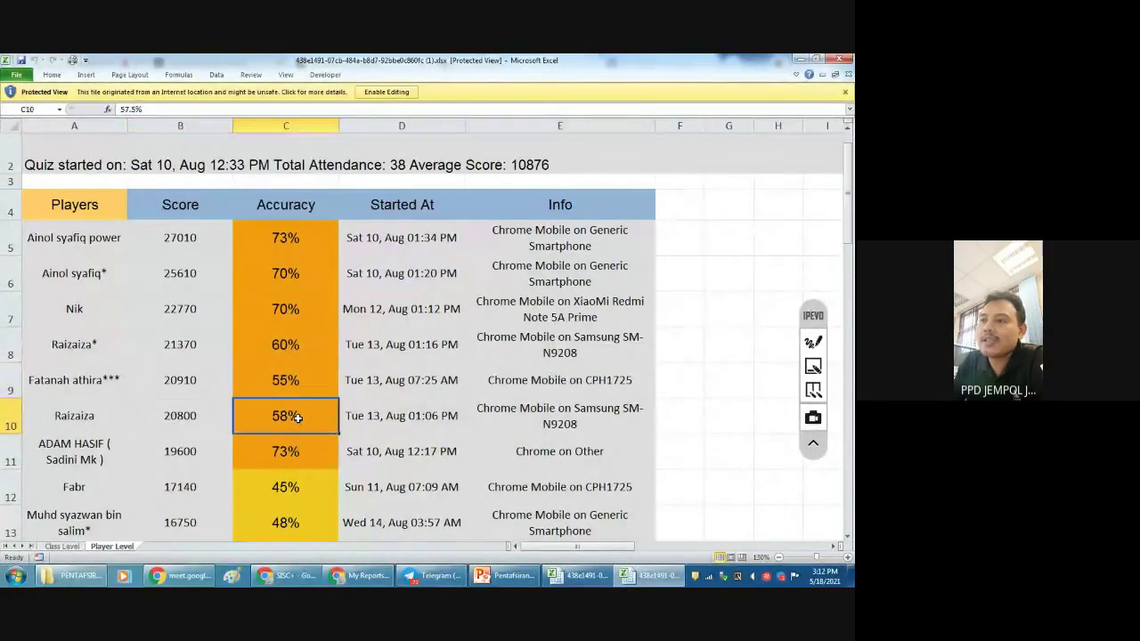
left_click(303, 380)
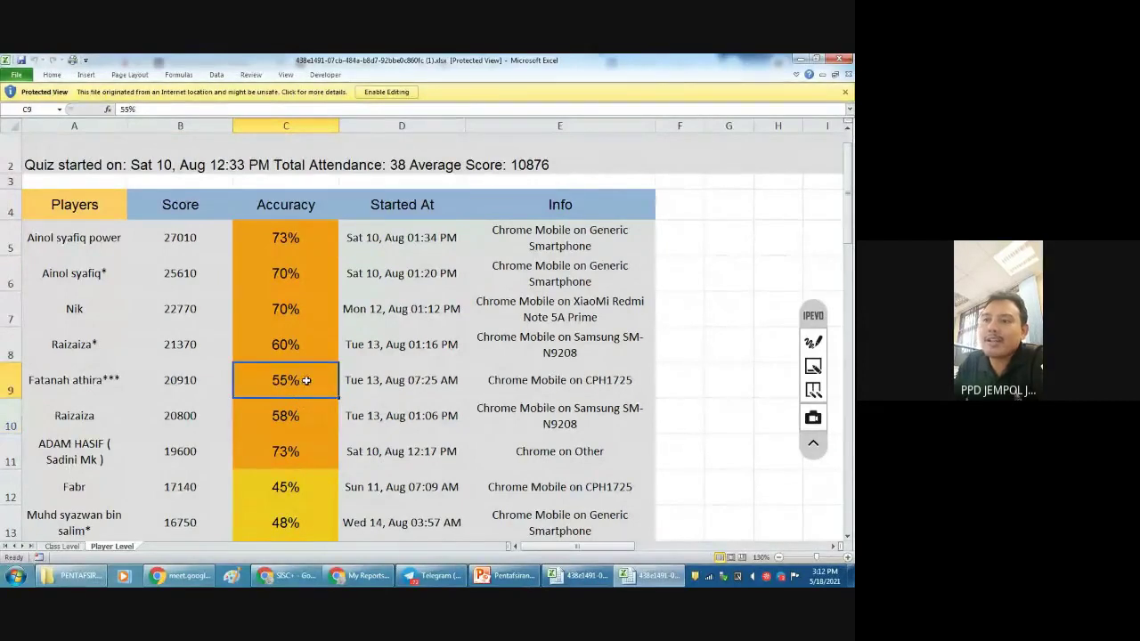
left_click(178, 392)
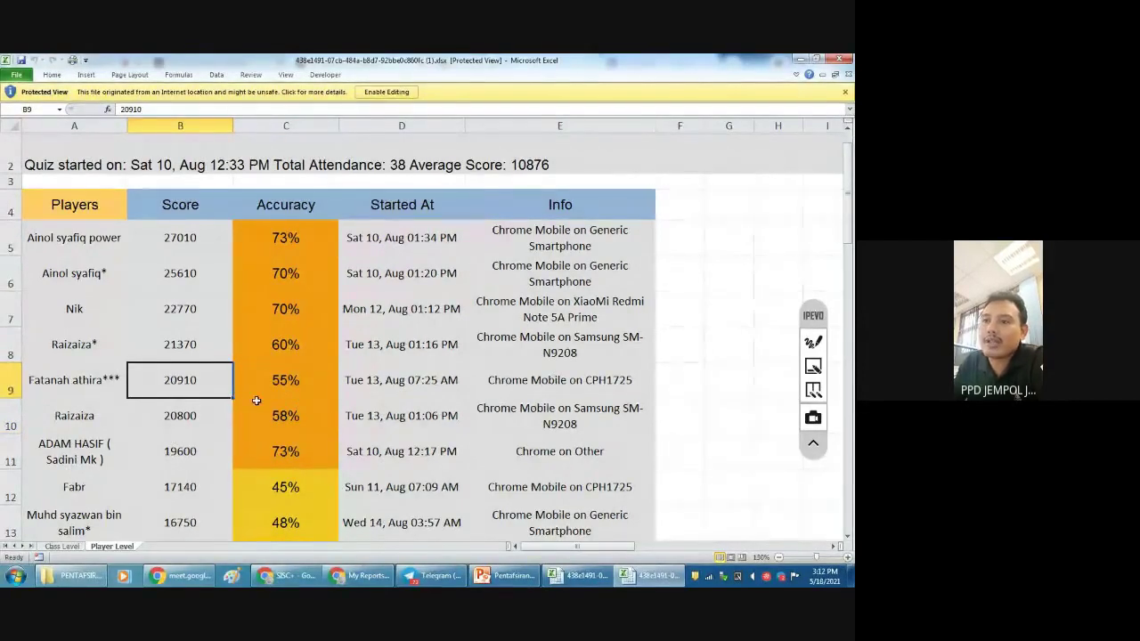
left_click(198, 424)
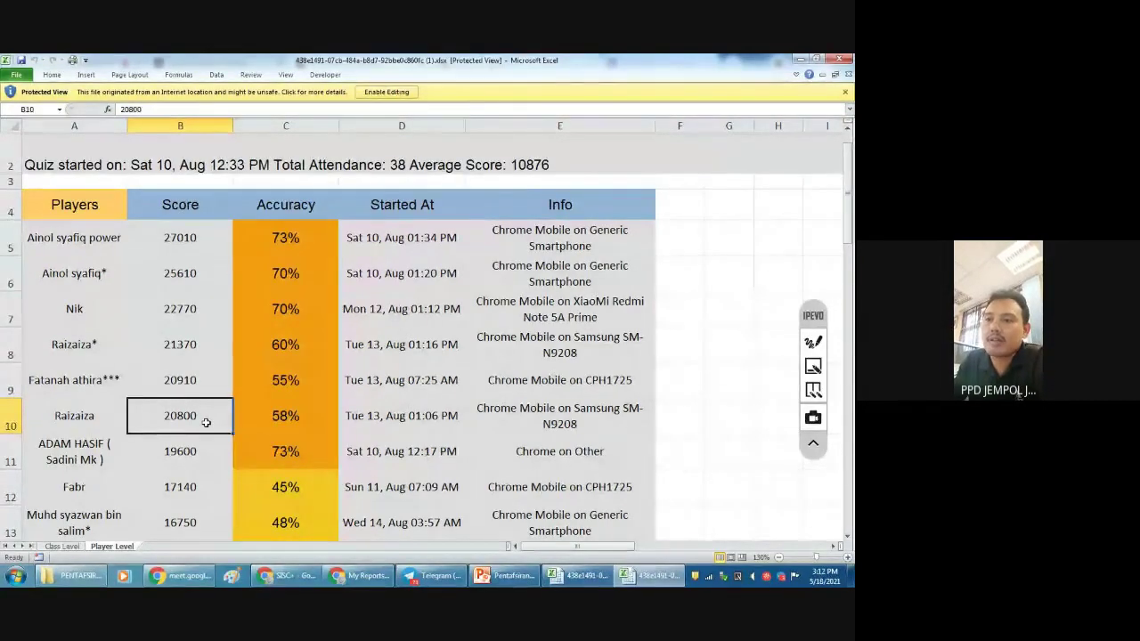
left_click(188, 379)
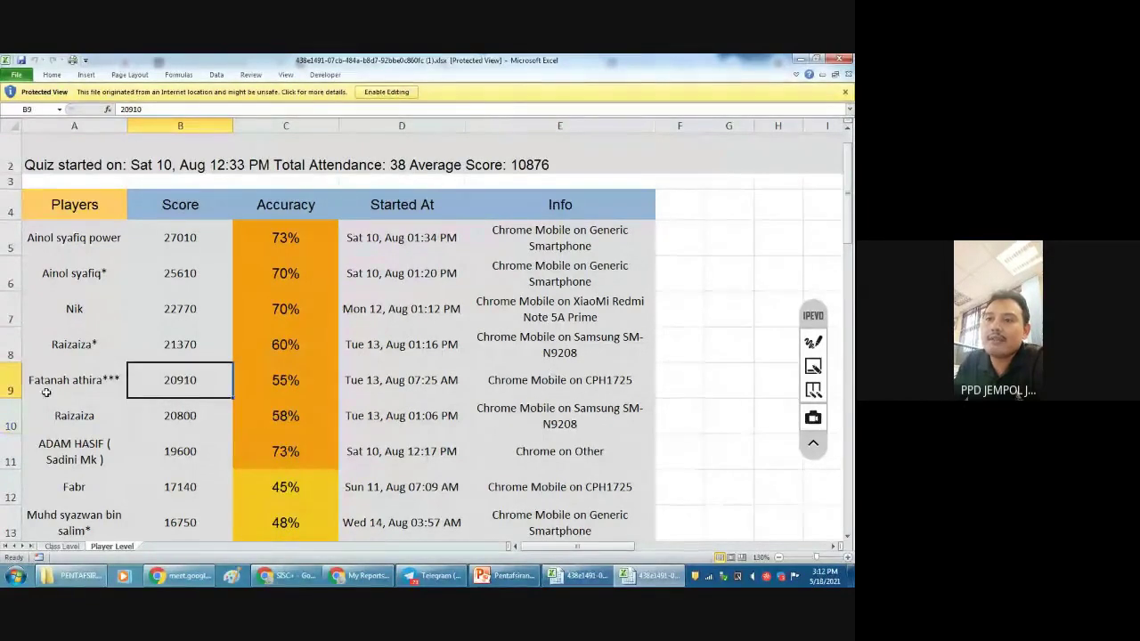
- Compare the row 11 player's score with the scores in rows 9 and 10
left_click(182, 451)
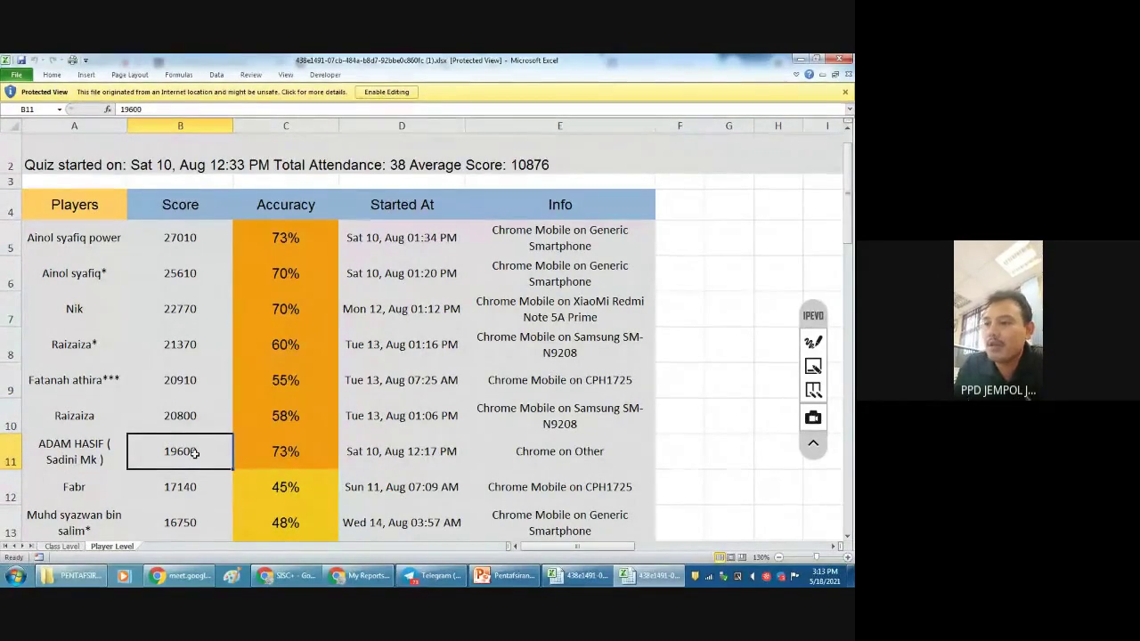
left_click(189, 408)
left_click(191, 392)
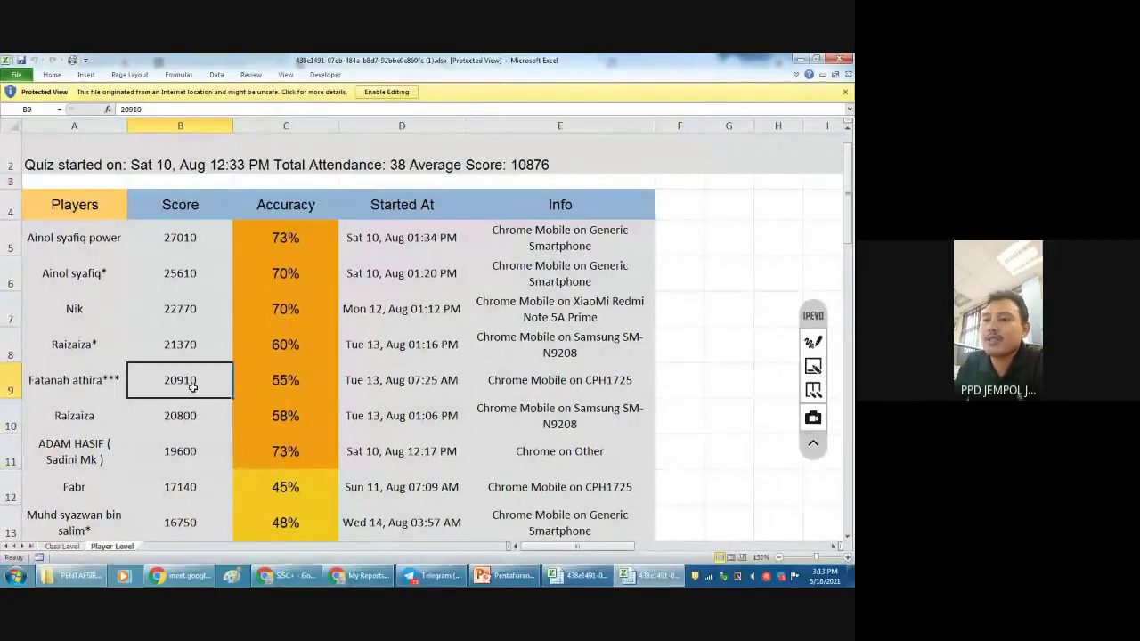
left_click(190, 417)
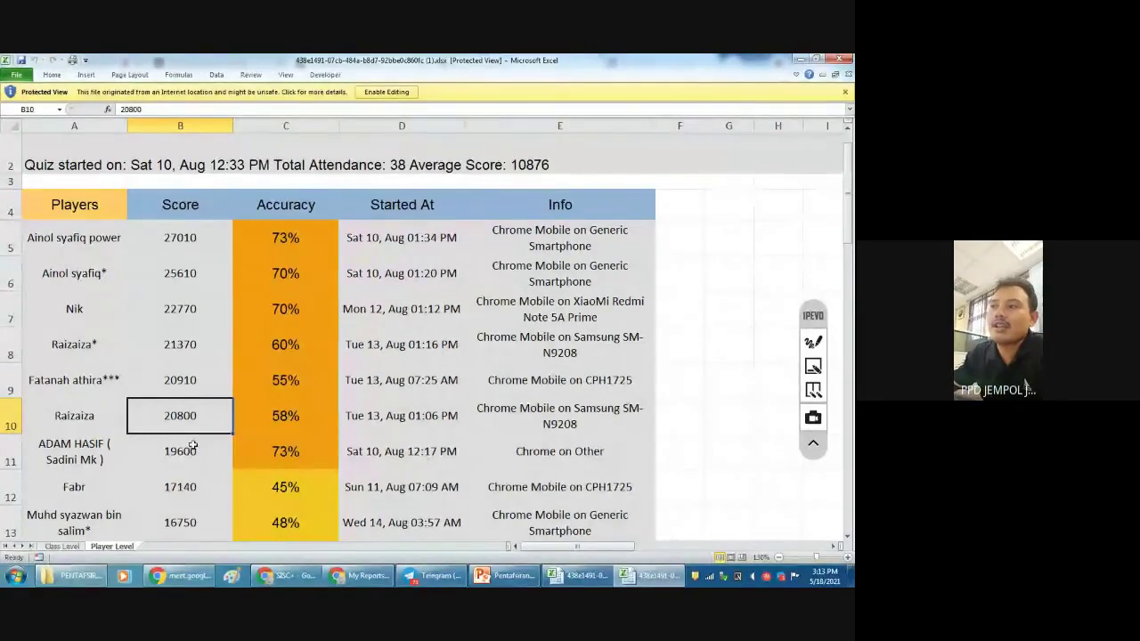
- Return to the start of the Player Level sheet and examine the Score column and the first player's score
scroll(183, 452, "down", 5)
scroll(197, 402, "up", 5)
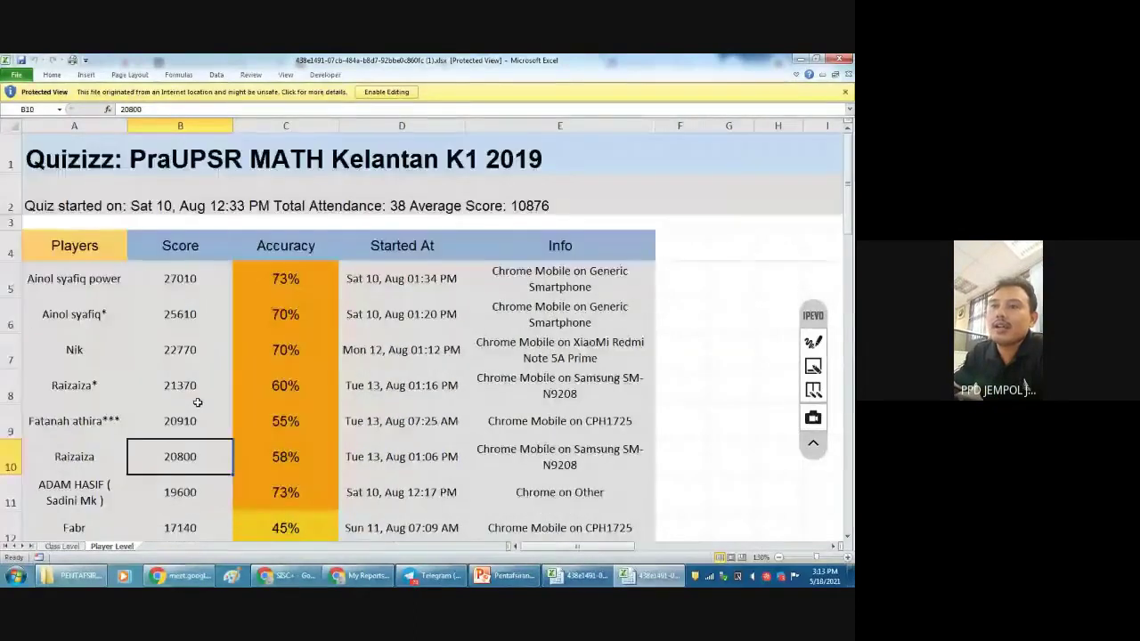
left_click(195, 277)
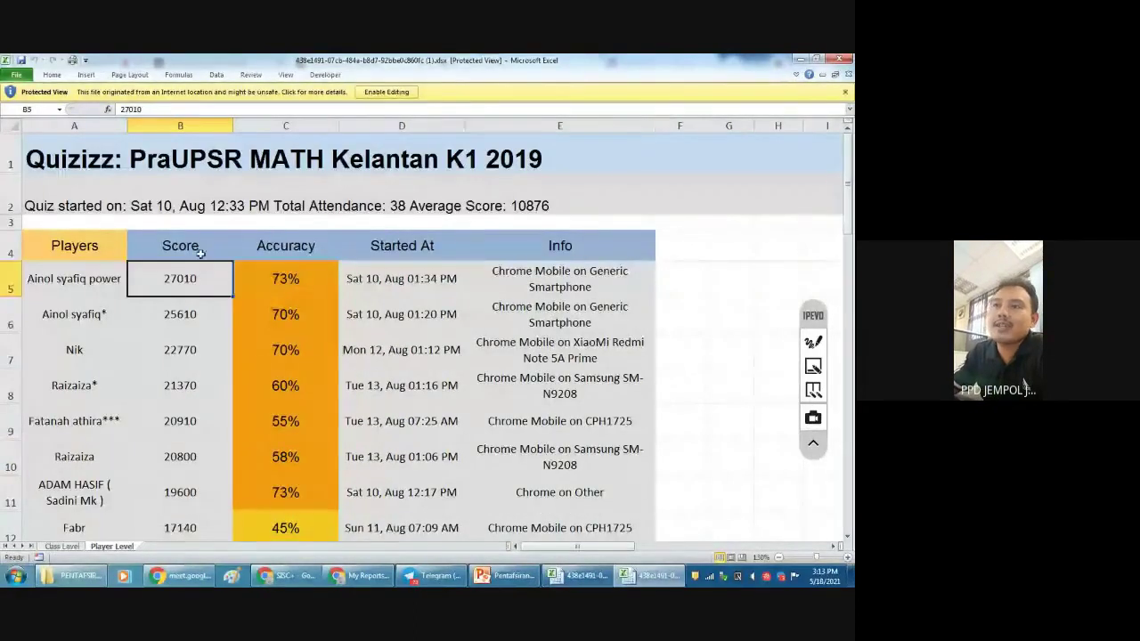
left_click(182, 123)
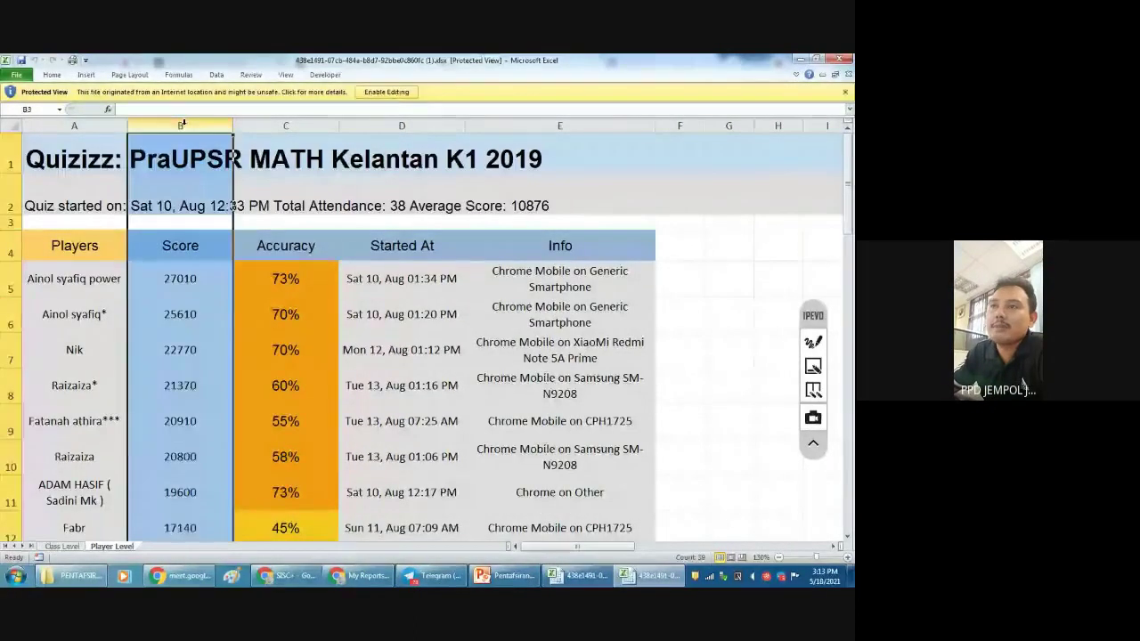
left_click(191, 249)
left_click(189, 278)
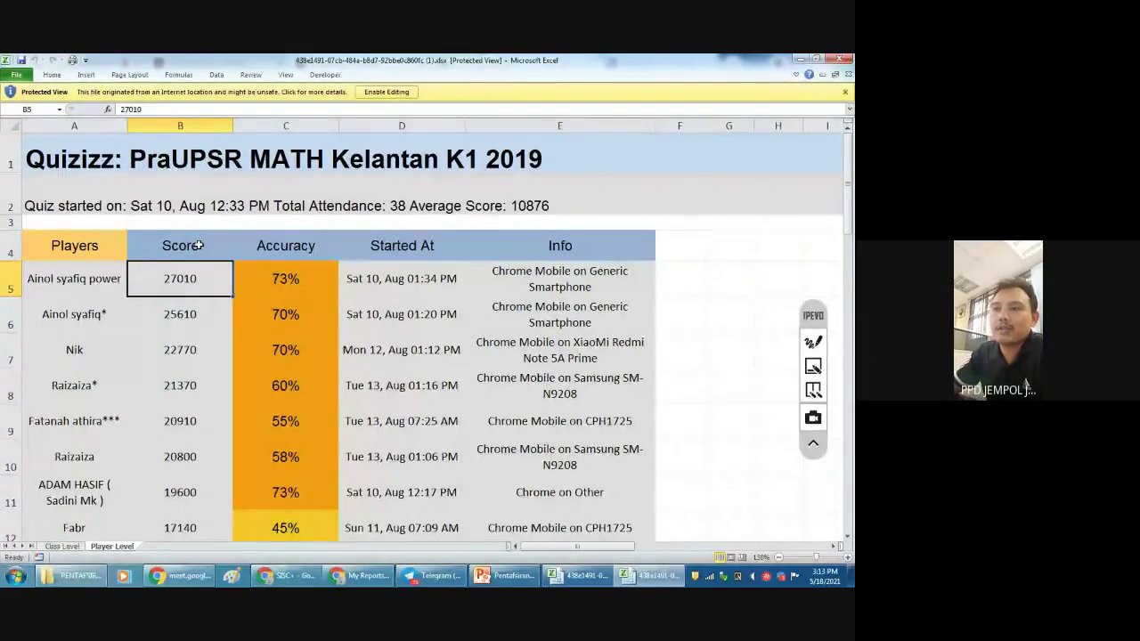
- Go through the names in the Players column, comparing the entries in rows 5 to 10
left_click(74, 277)
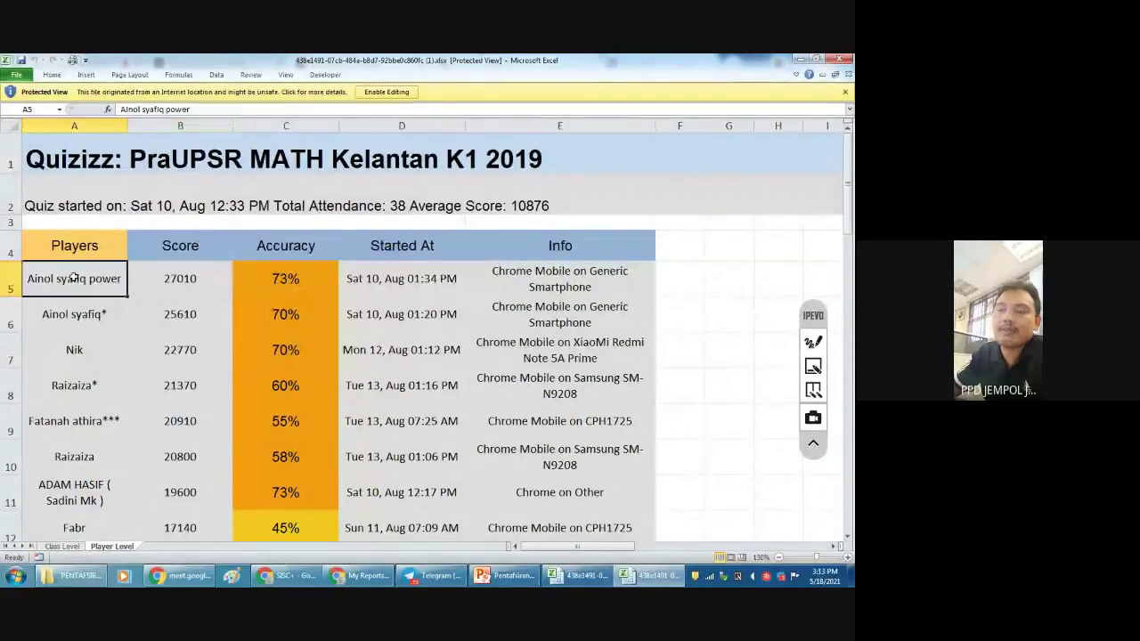
left_click(76, 312)
left_click(81, 360)
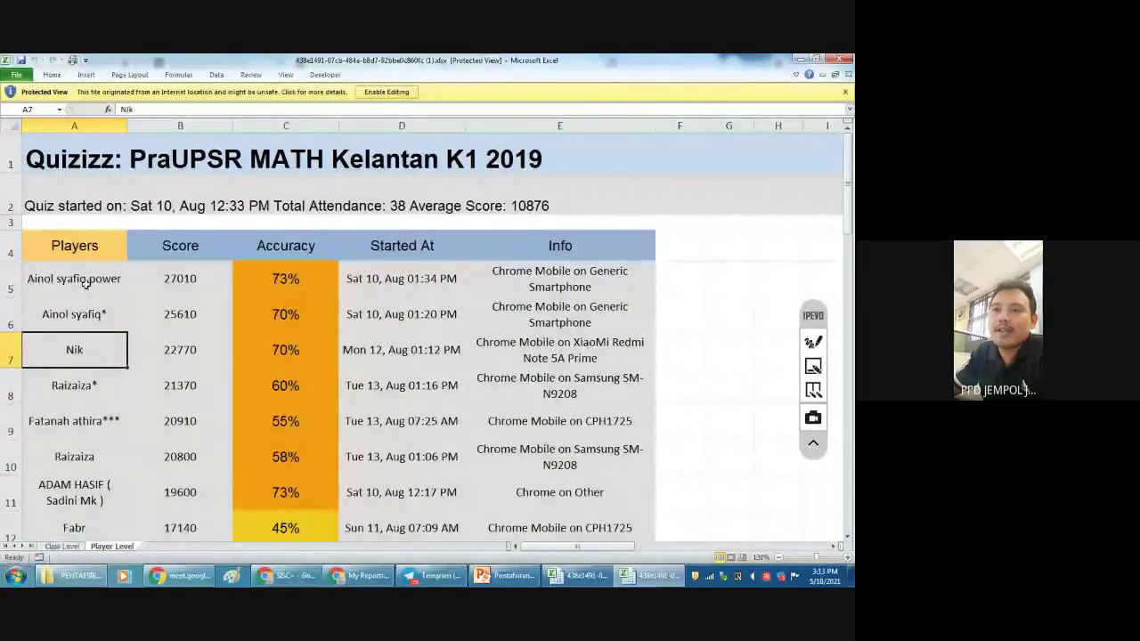
scroll(115, 429, "down", 4)
scroll(76, 338, "up", 3)
scroll(74, 341, "up", 1)
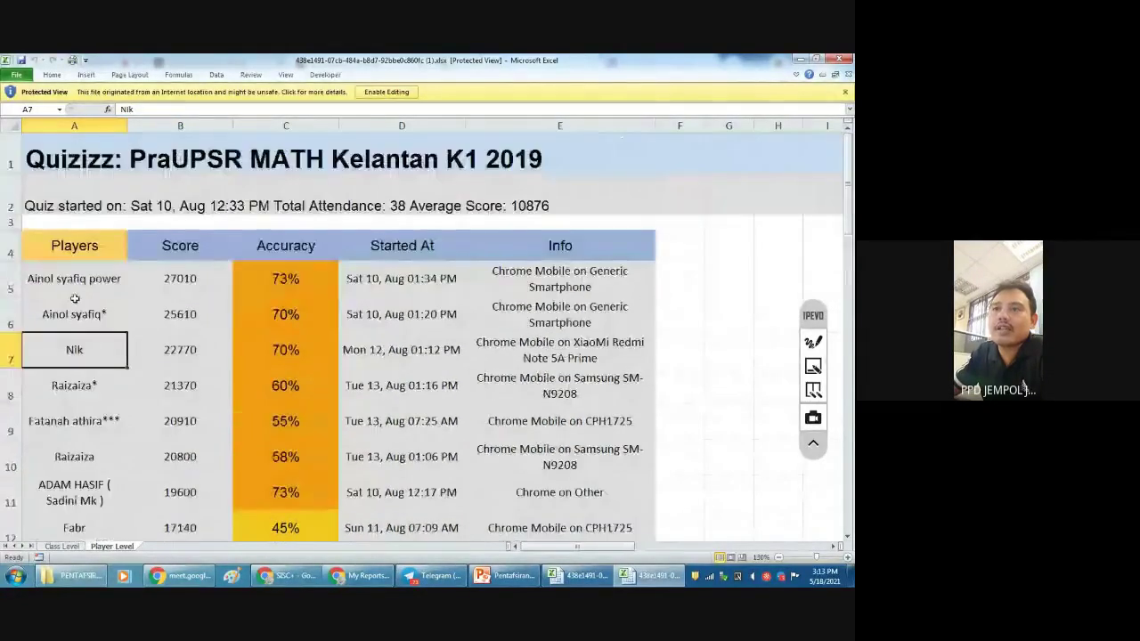
left_click(71, 282)
left_click(69, 307)
left_click(70, 284)
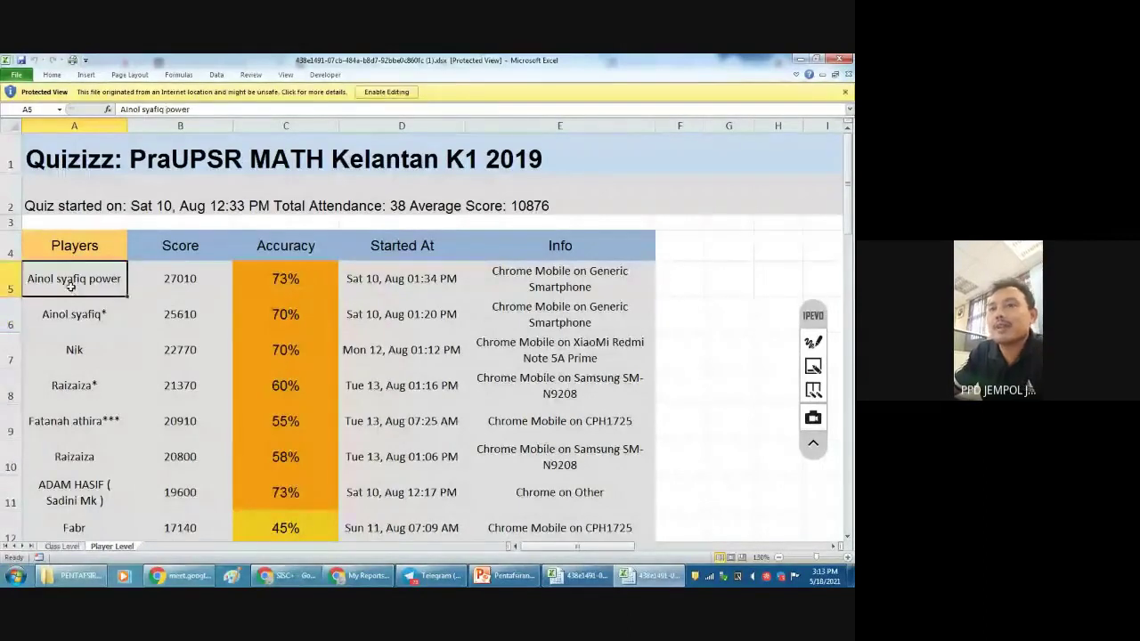
left_click(79, 390)
left_click(87, 455)
left_click(83, 294)
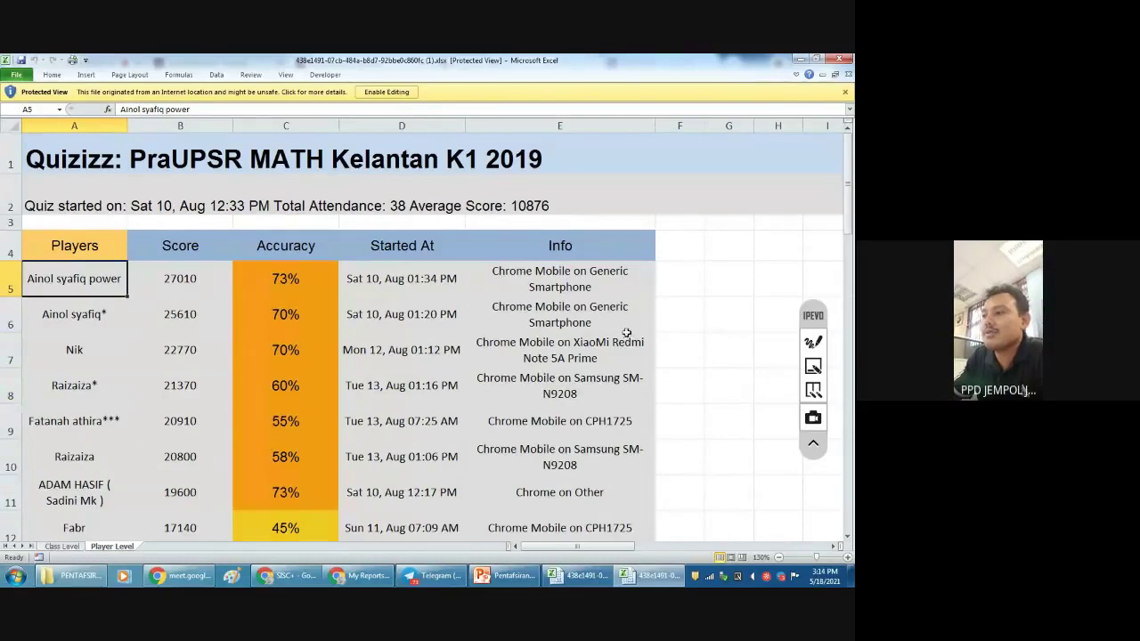
- Examine the Info column to see which browser and device the players in rows 5 to 7 used
left_click(566, 284)
left_click(564, 307)
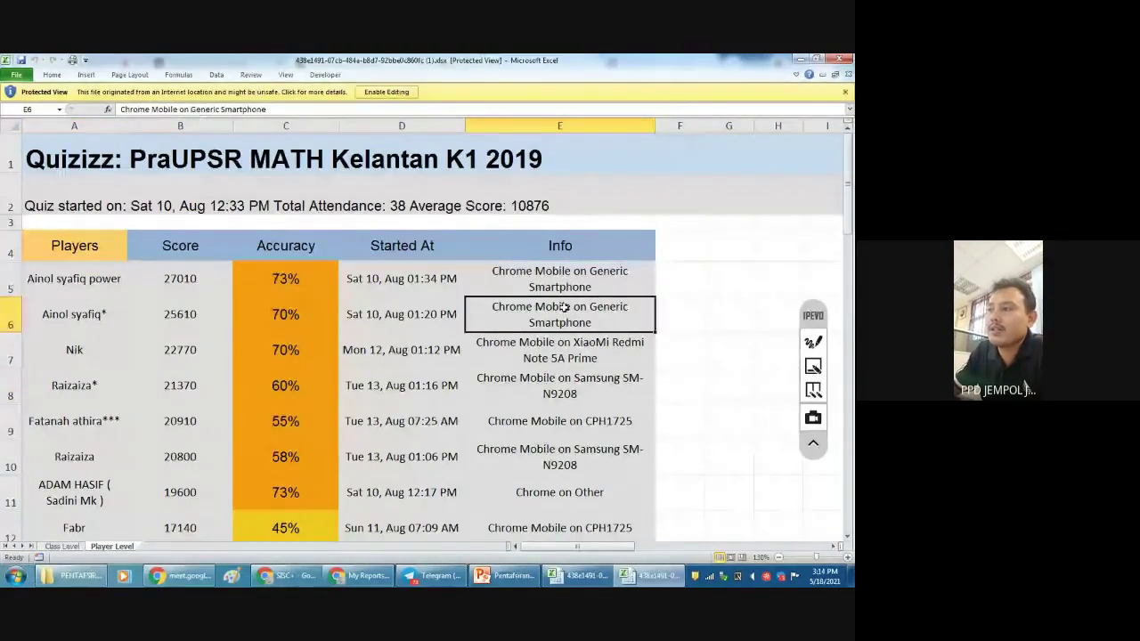
left_click(574, 353)
scroll(574, 354, "down", 2)
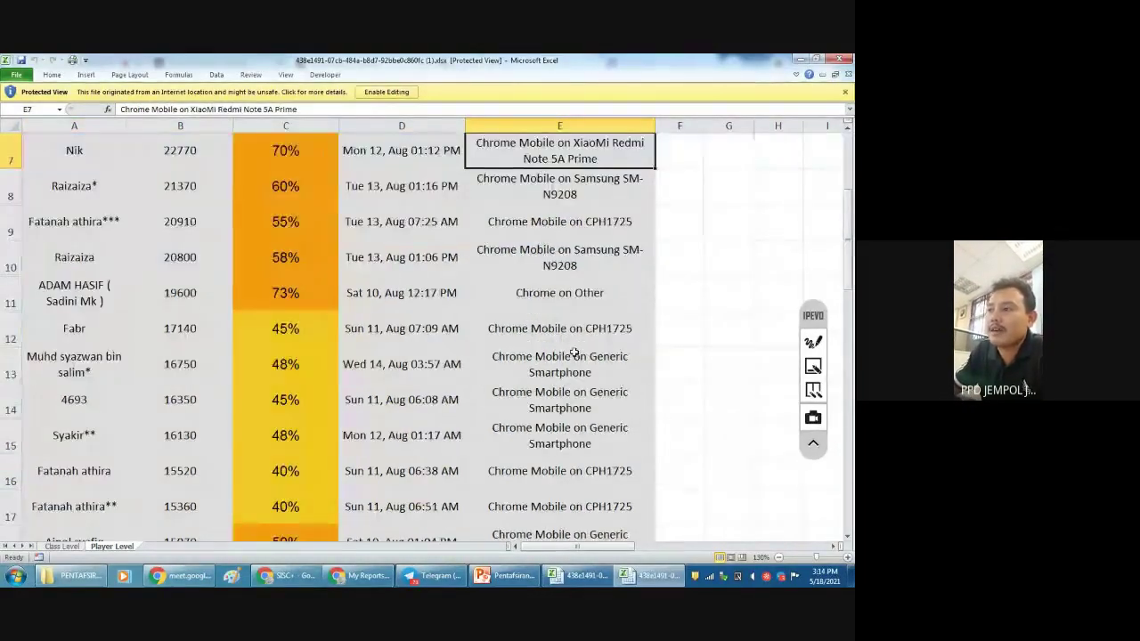
scroll(574, 353, "up", 2)
left_click(562, 277)
left_click(563, 311)
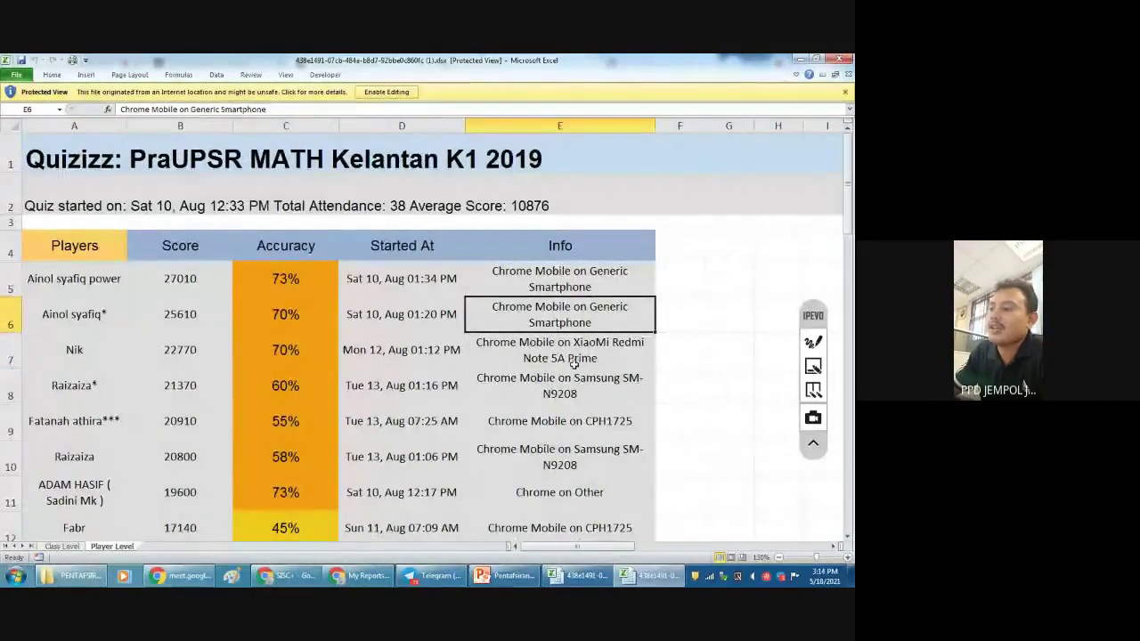
left_click(574, 363)
left_click(562, 279)
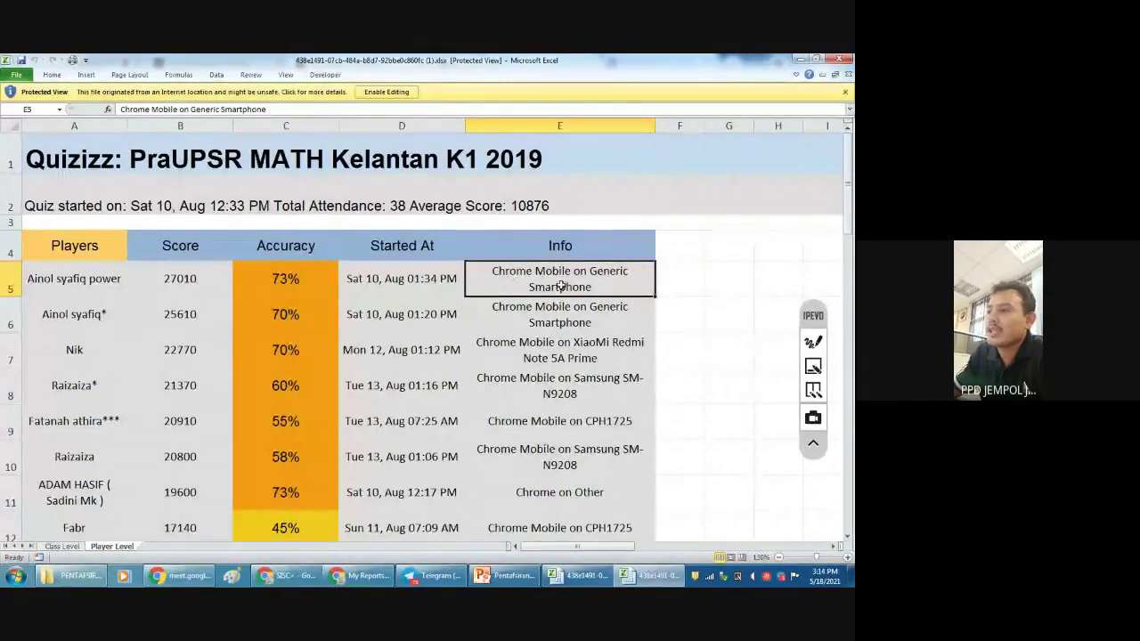
- Look through the whole player list down to its last row and return to the start of the sheet
scroll(561, 285, "down", 3)
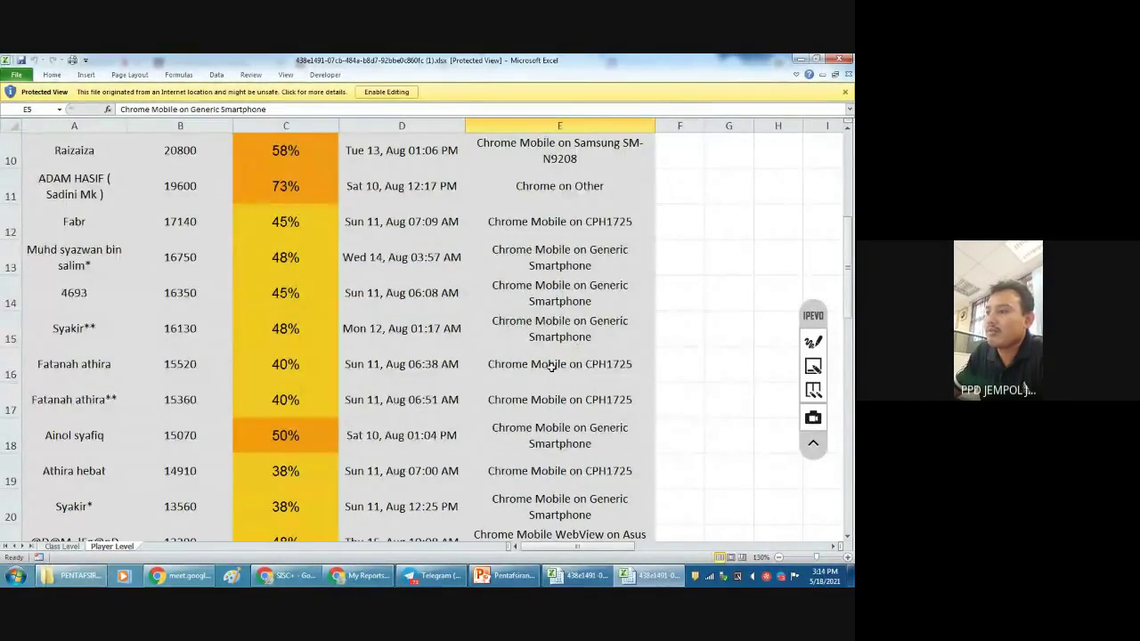
scroll(543, 369, "down", 3)
scroll(573, 480, "down", 6)
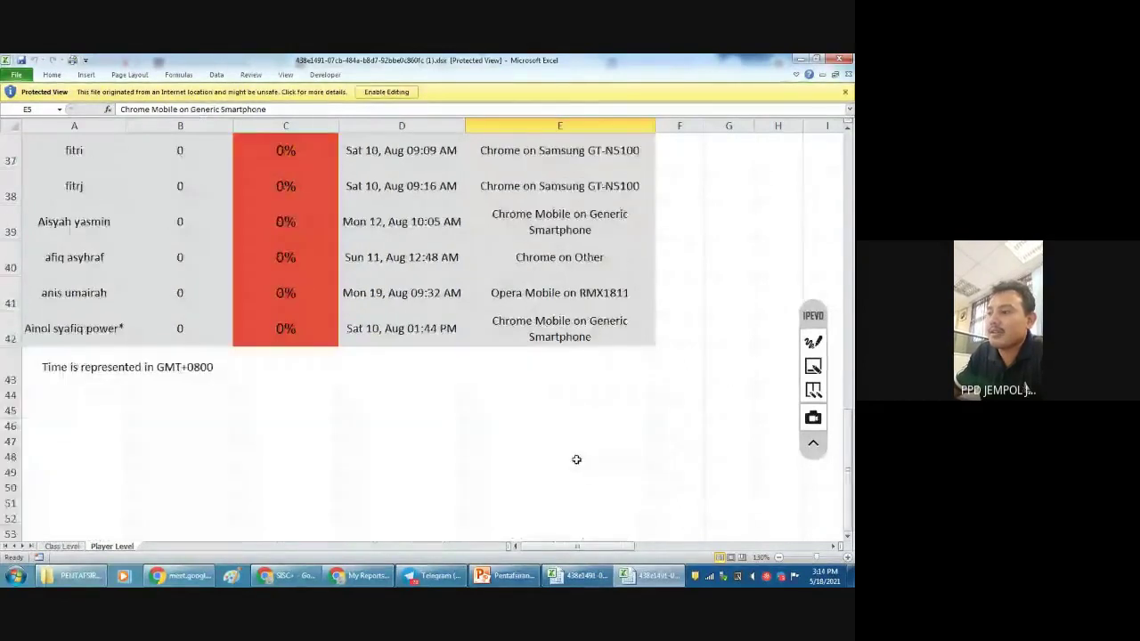
scroll(543, 428, "up", 12)
- Review the first player's name and compare the scores of the first two players
left_click(79, 287)
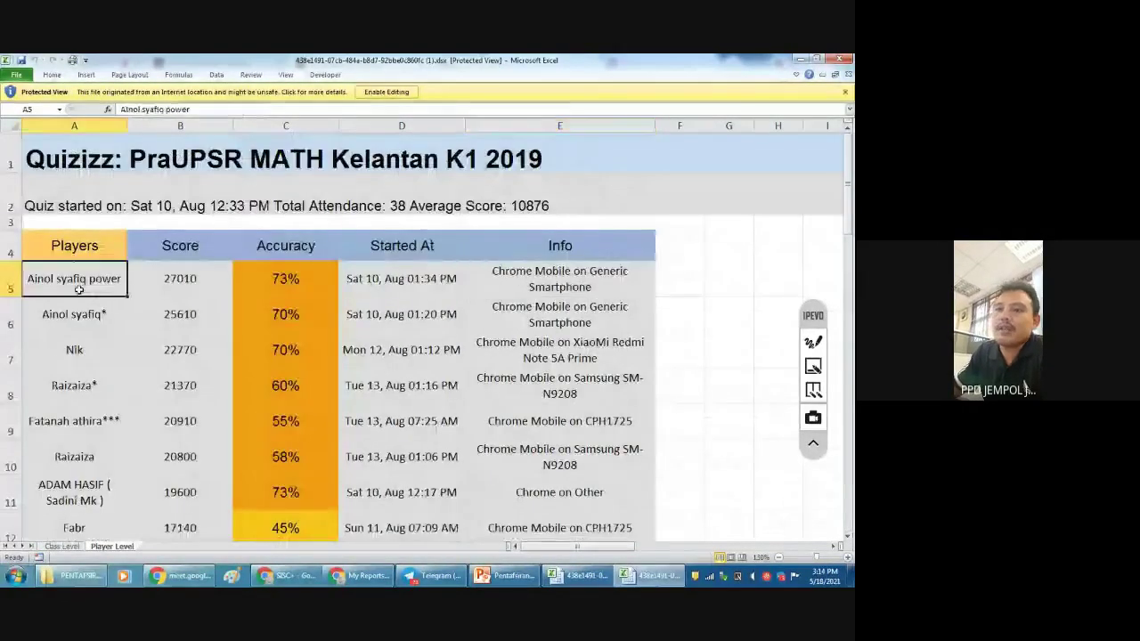
left_click(159, 286)
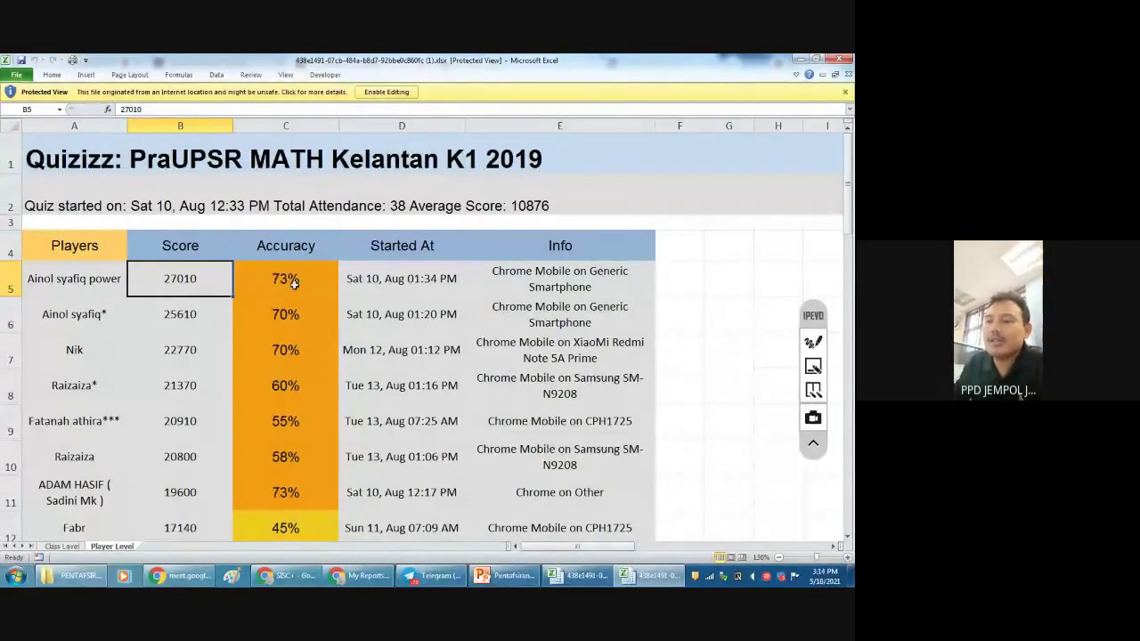
left_click(183, 311)
left_click(190, 285)
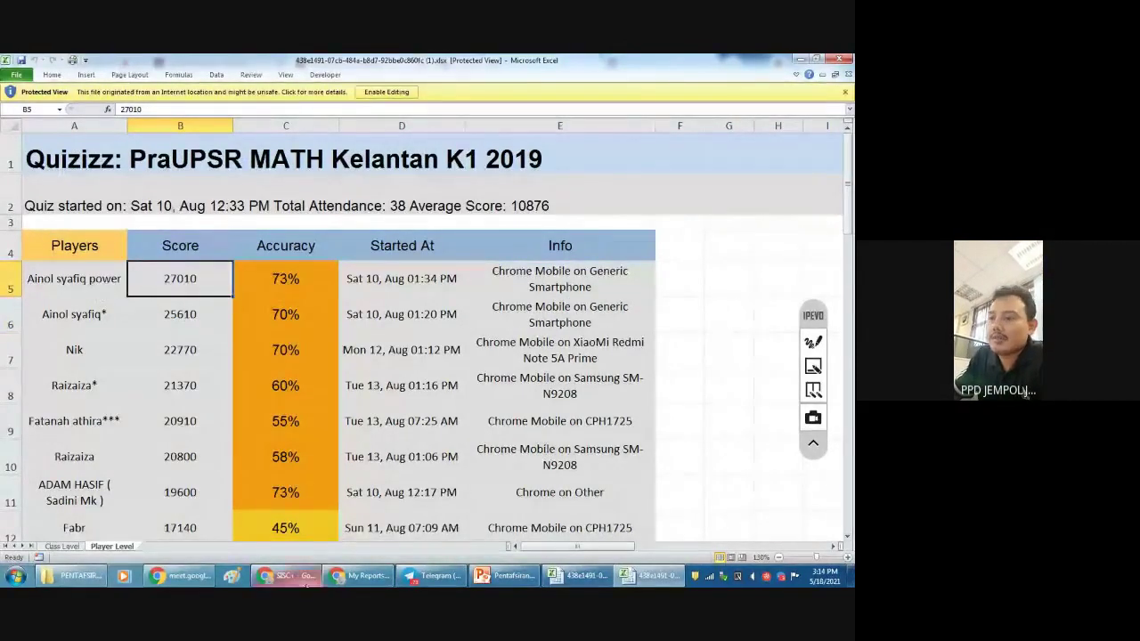
- Switch to Quizizz in Chrome and go back from the live dashboard to the BIJAK SIFIR TAHUN 4 PPDJJ 2020 quiz page
left_click(358, 579)
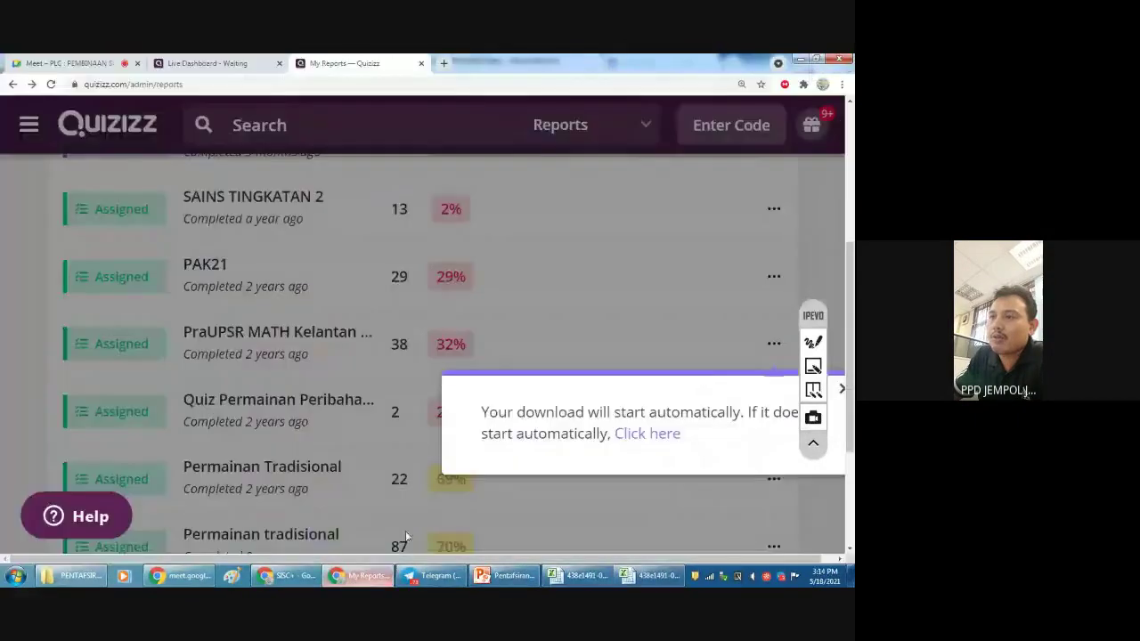
left_click(192, 63)
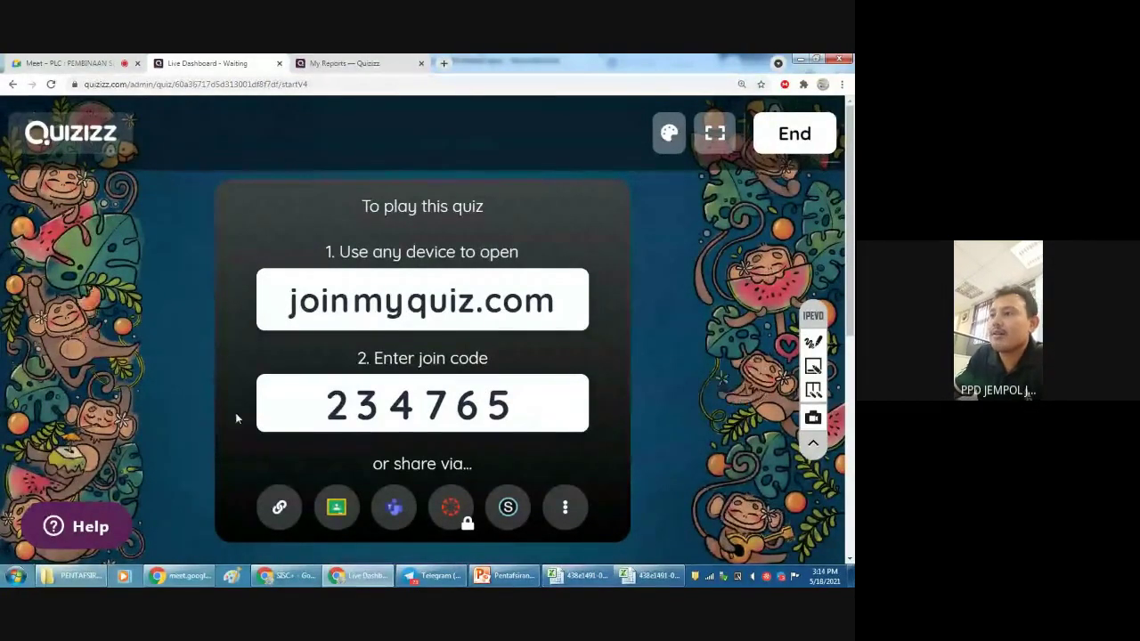
left_click(12, 84)
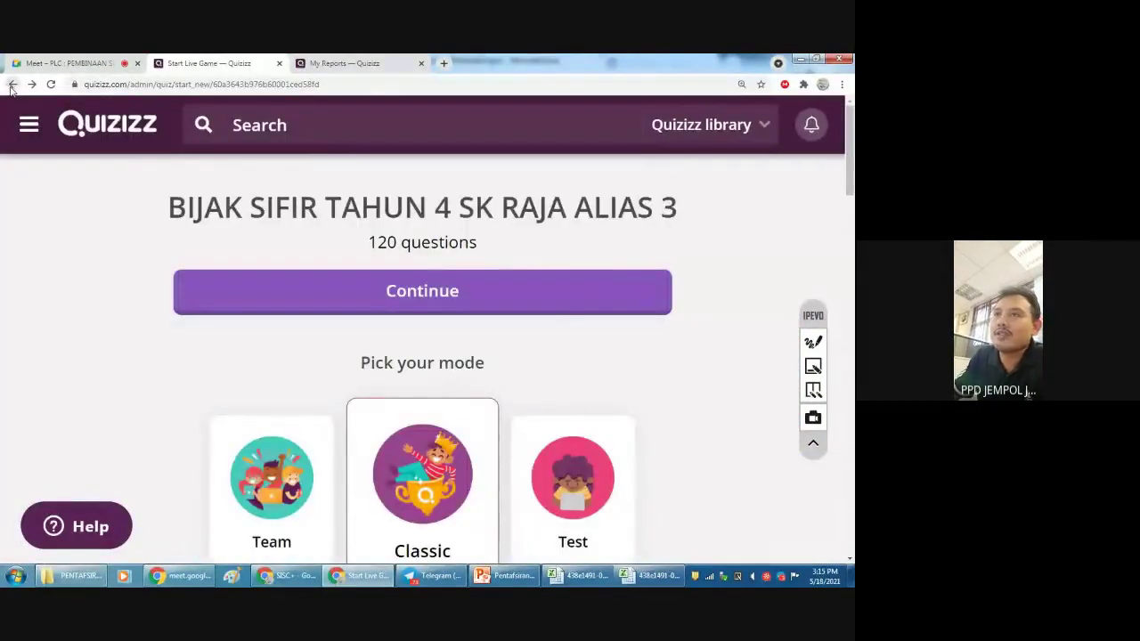
right_click(11, 86)
left_click(11, 86)
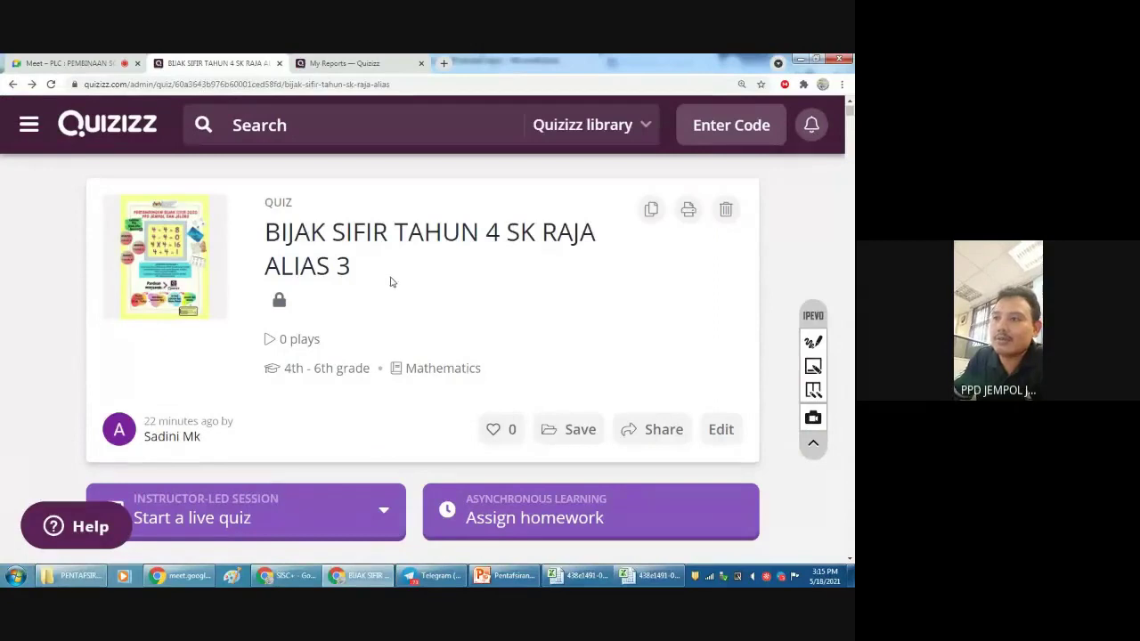
left_click(13, 84)
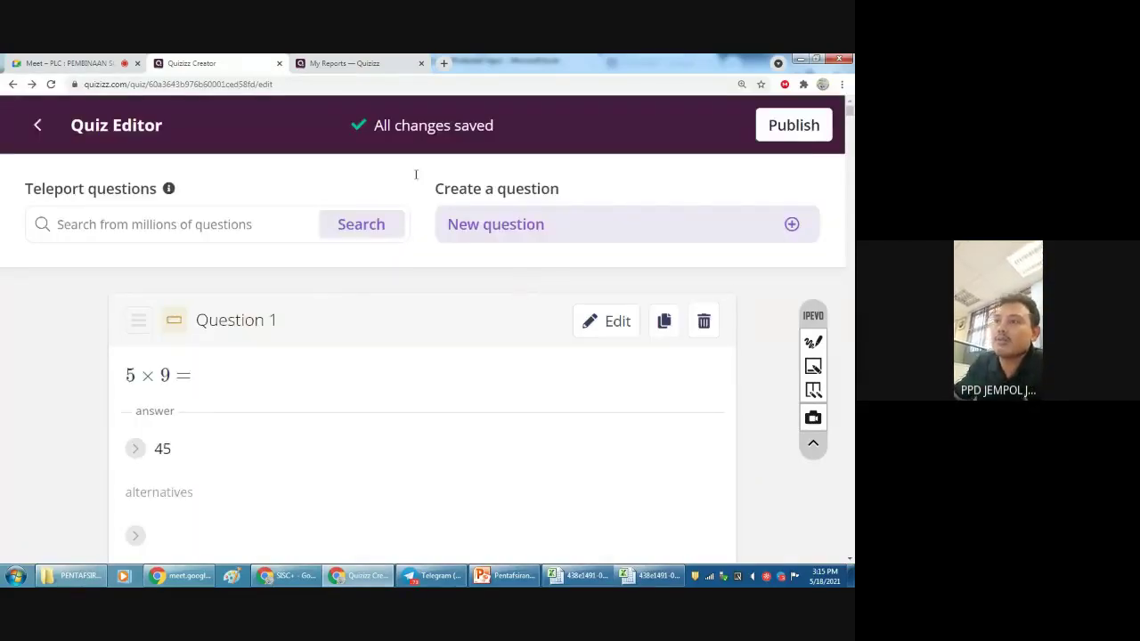
left_click(13, 85)
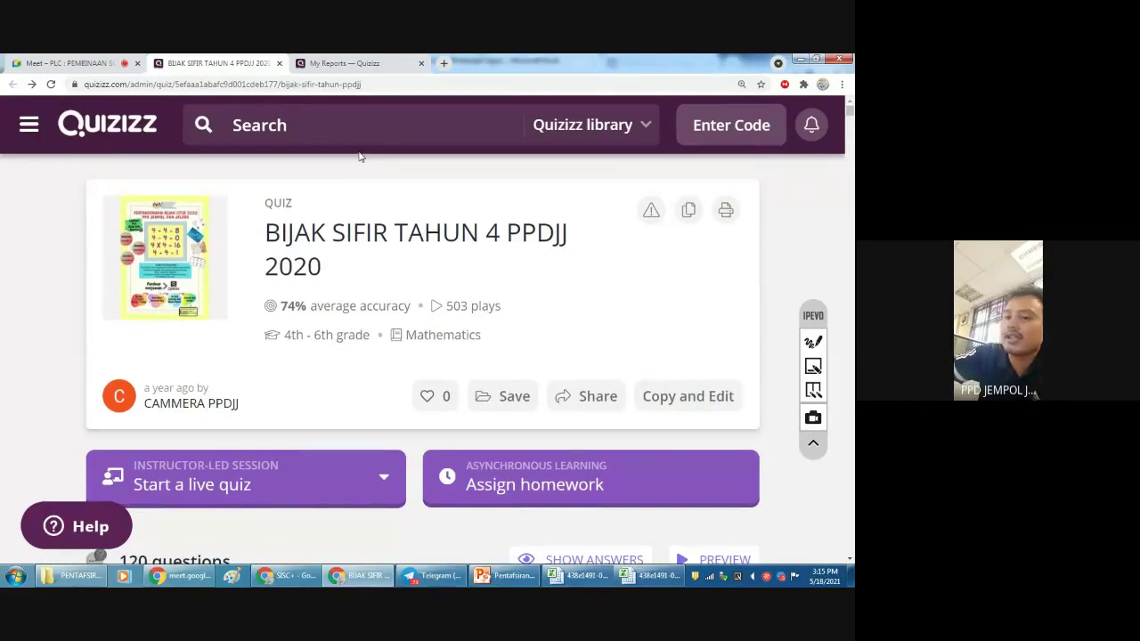
- Clear the old annotations and circle the duplicate icon group and the Copy and Edit option in red on the quiz page
key("ctrl+minus")
key("ctrl+minus")
key("ctrl+minus")
key("ctrl+minus")
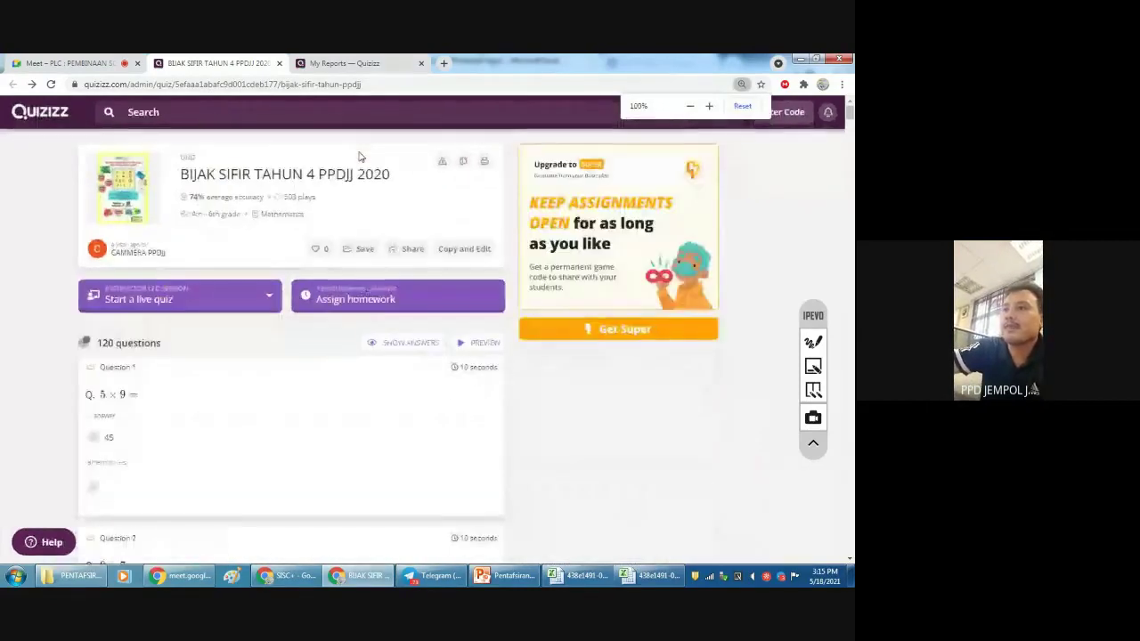
key("ctrl+minus")
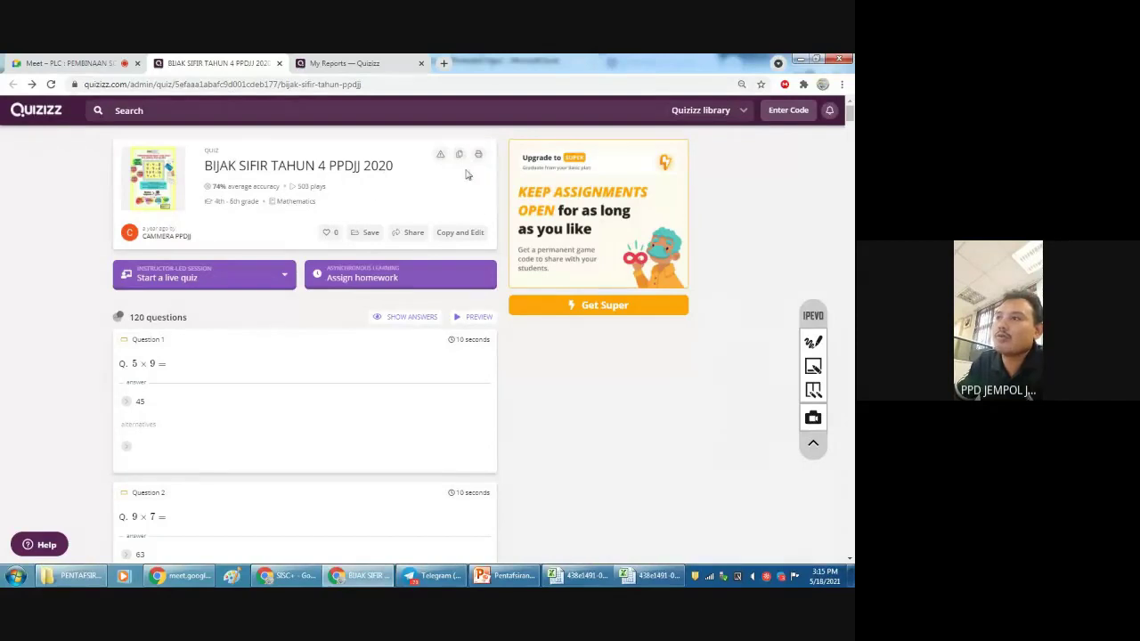
left_click(813, 342)
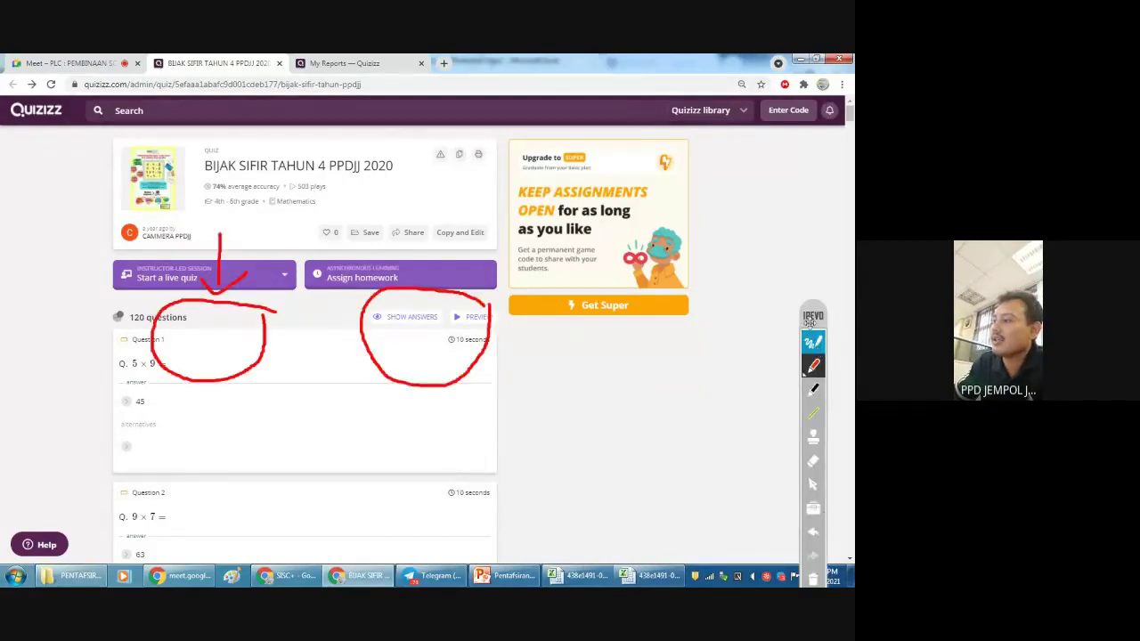
left_click(824, 464)
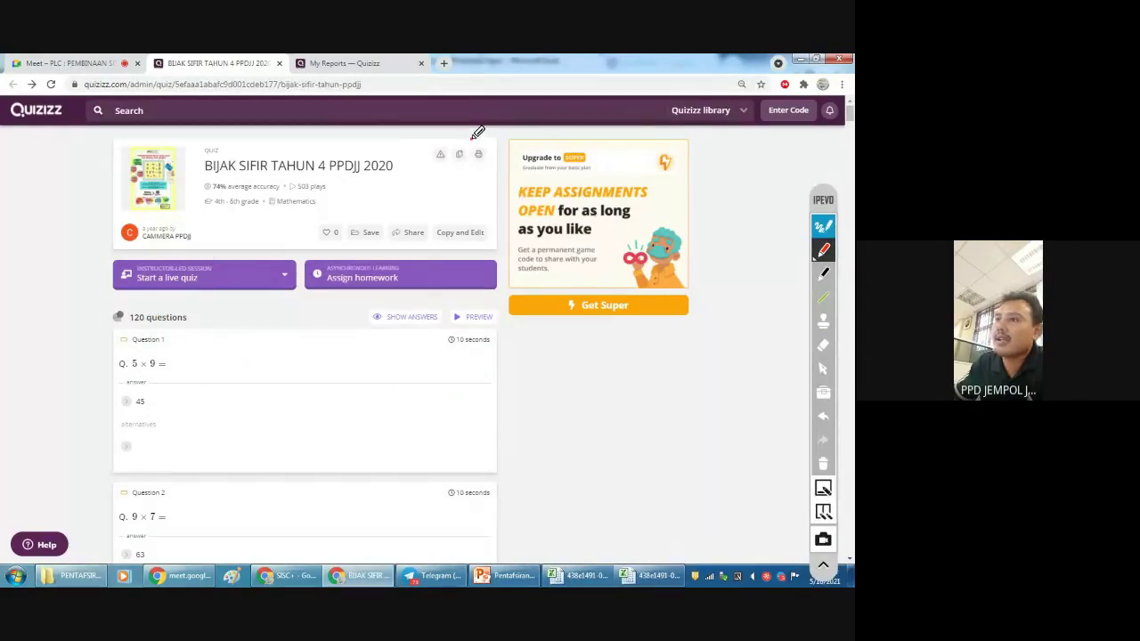
mouse_move(473, 137)
left_mouse_down()
mouse_move(438, 141)
mouse_move(451, 175)
mouse_move(480, 147)
mouse_move(475, 133)
left_mouse_up()
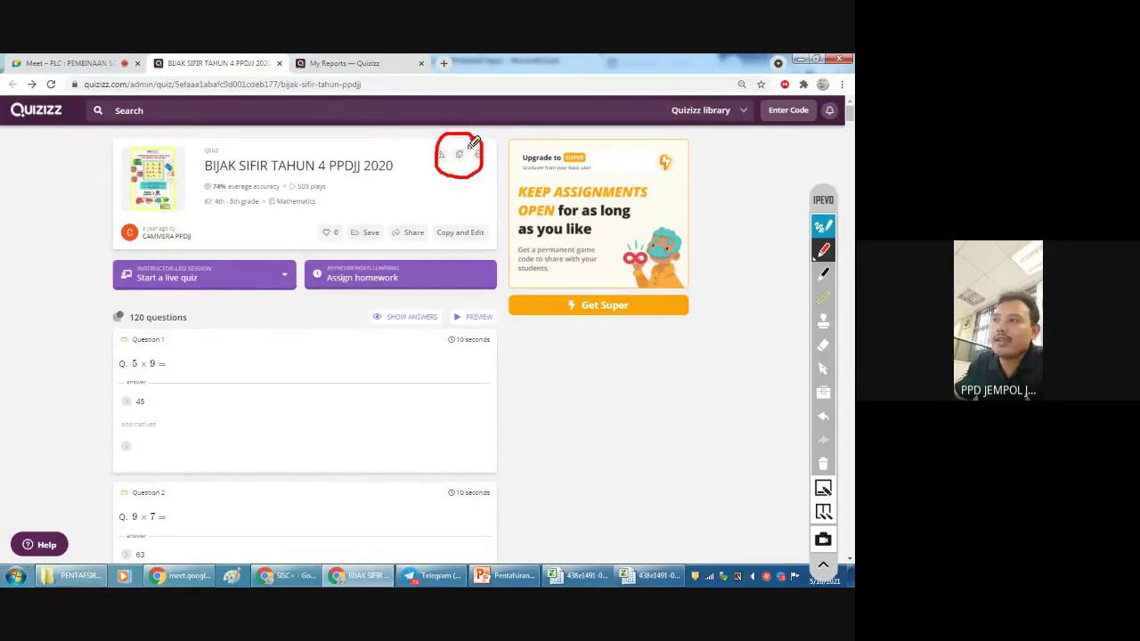
mouse_move(492, 207)
left_mouse_down()
mouse_move(441, 254)
mouse_move(497, 203)
left_mouse_up()
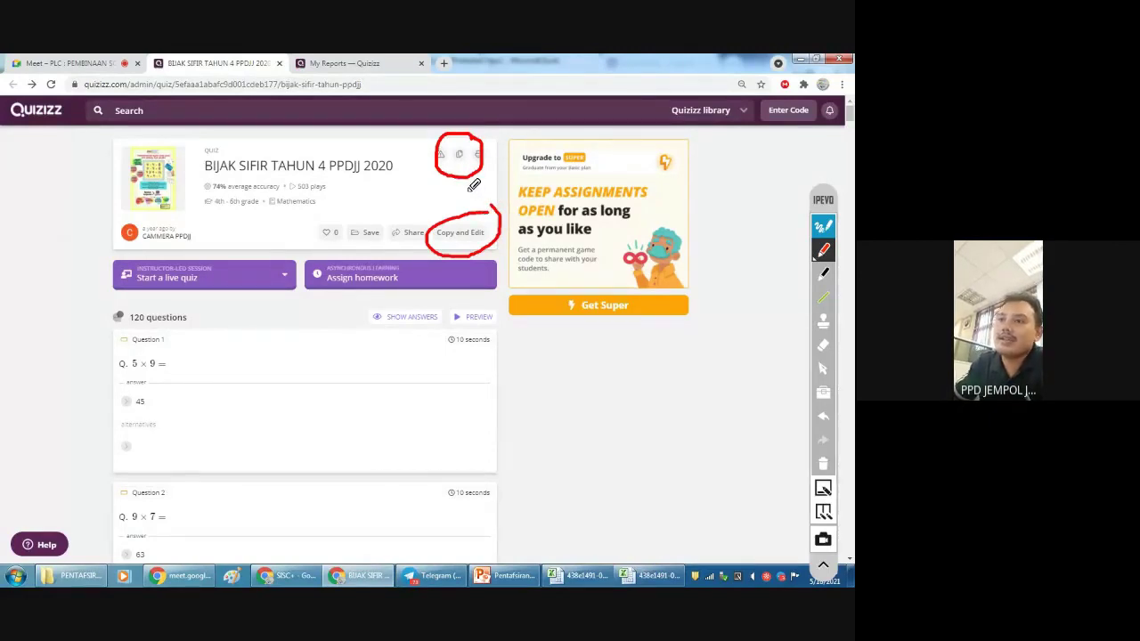
left_click(824, 230)
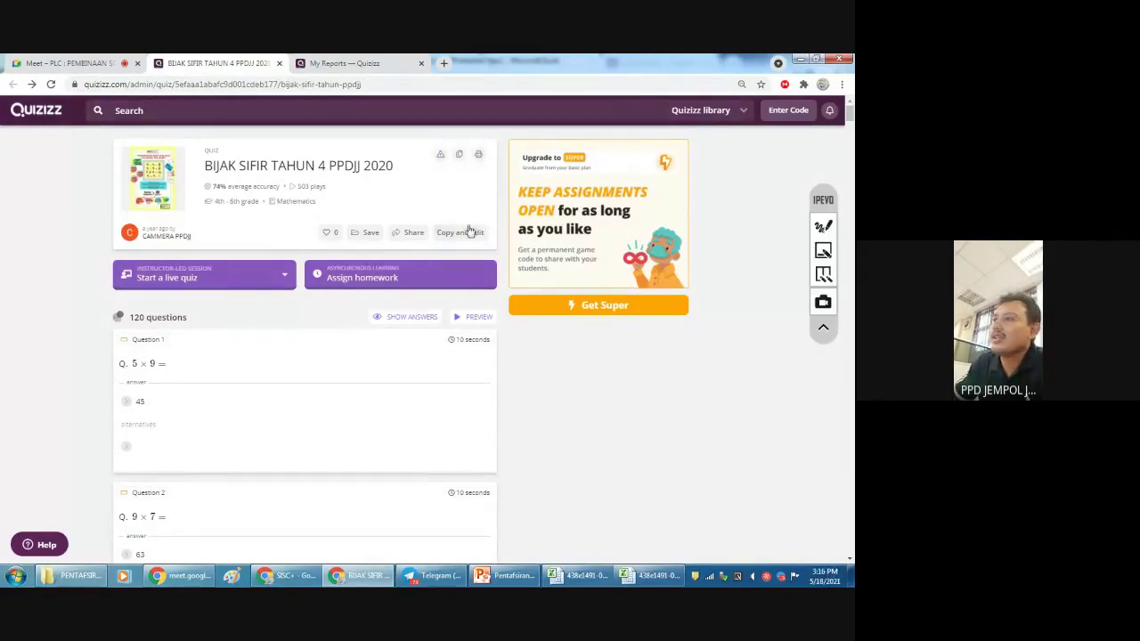
- Make an editable copy of the quiz, name it BIJAK SIFIR TAHUN 4 PPDJJ 2020_1 and publish it
left_click(458, 157)
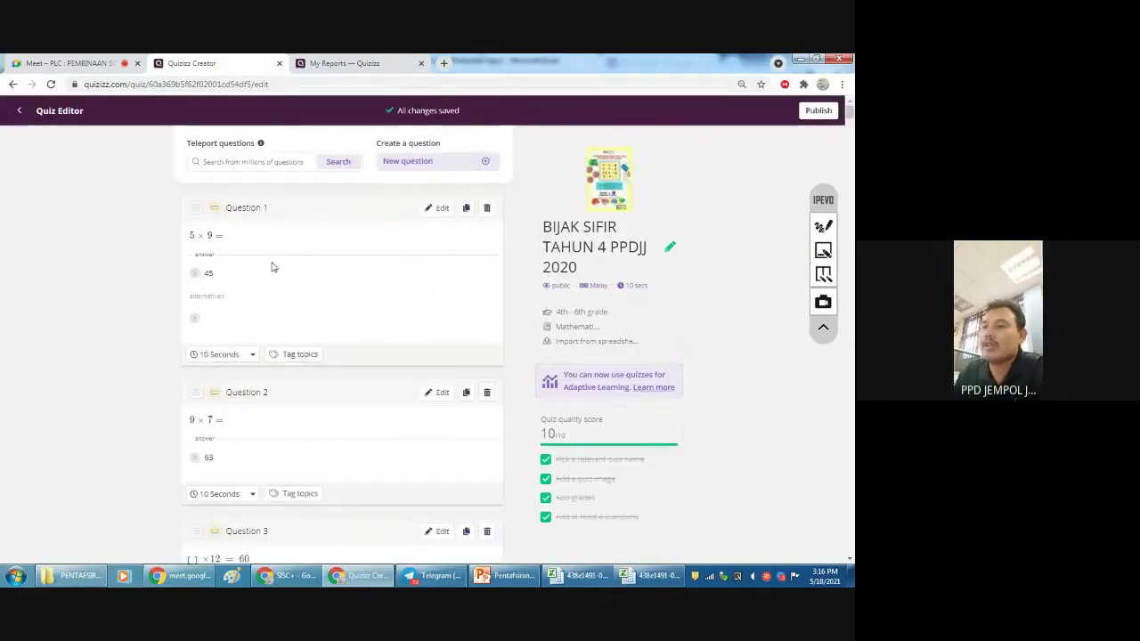
left_click(670, 247)
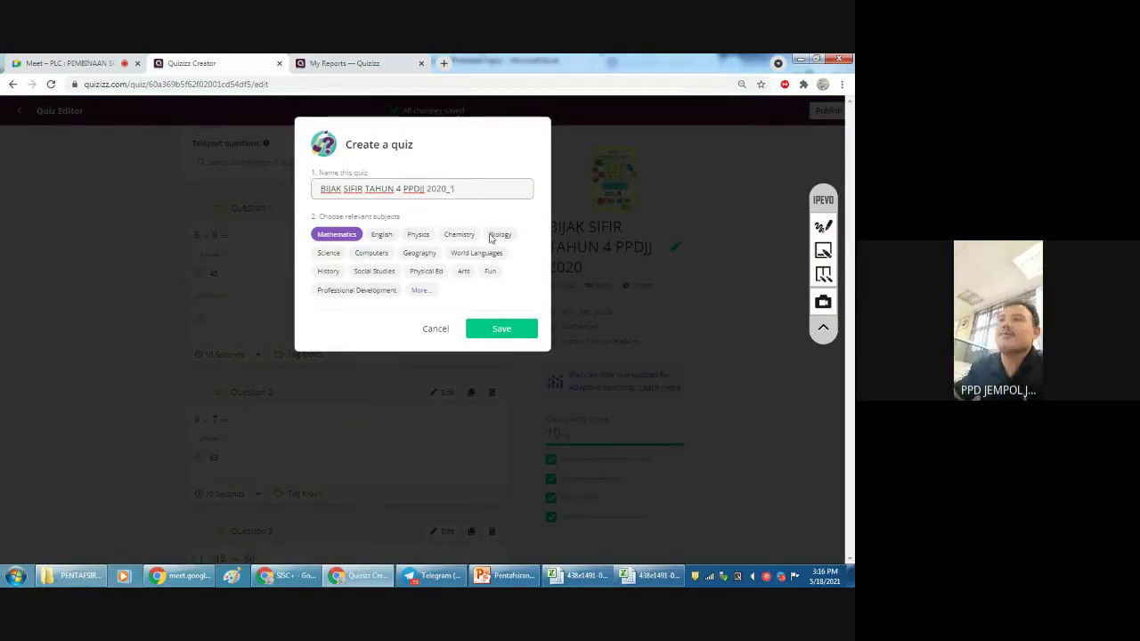
left_click(499, 329)
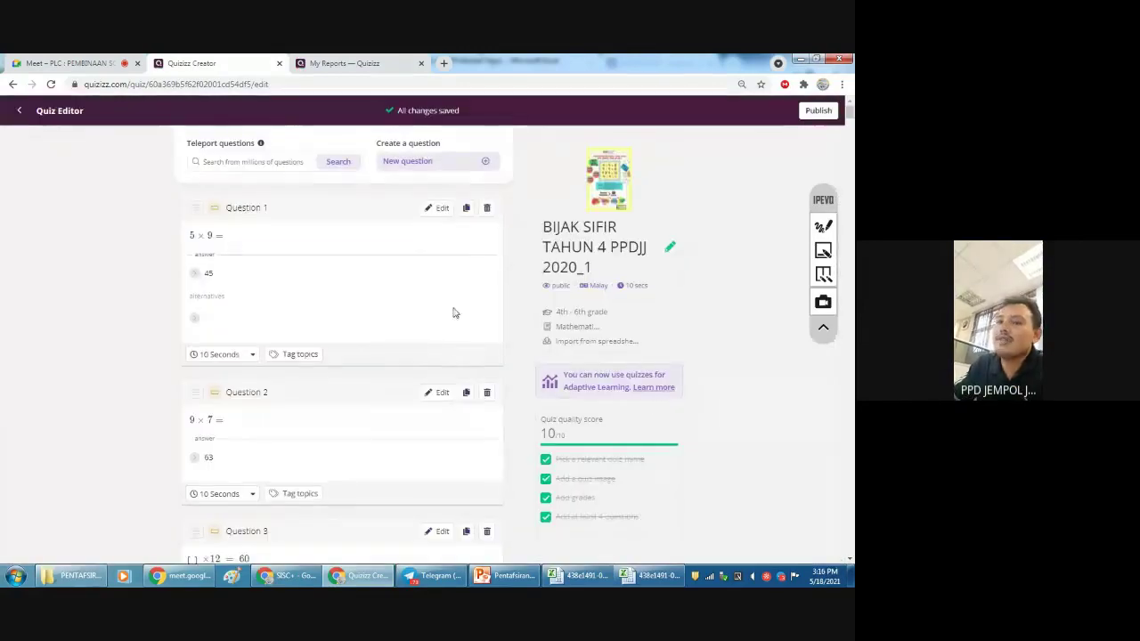
left_click(818, 111)
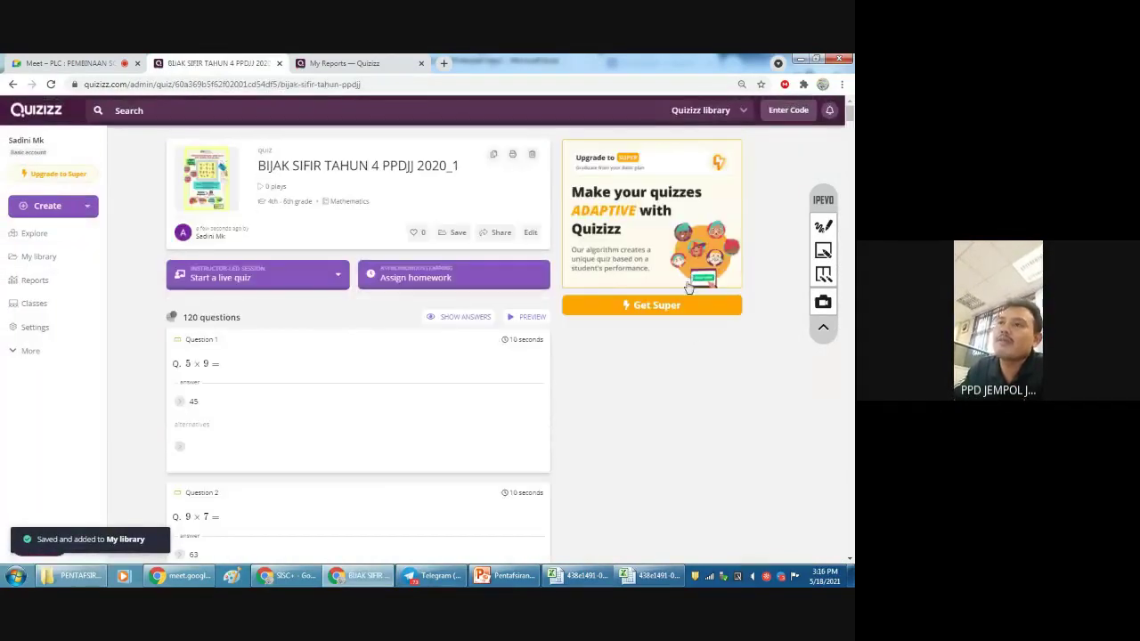
- Dismiss the download notice in My Reports and open the BIJAK SIFIR TAHUN 4 PPDJJ 2020_1 quiz from My library
left_click(339, 65)
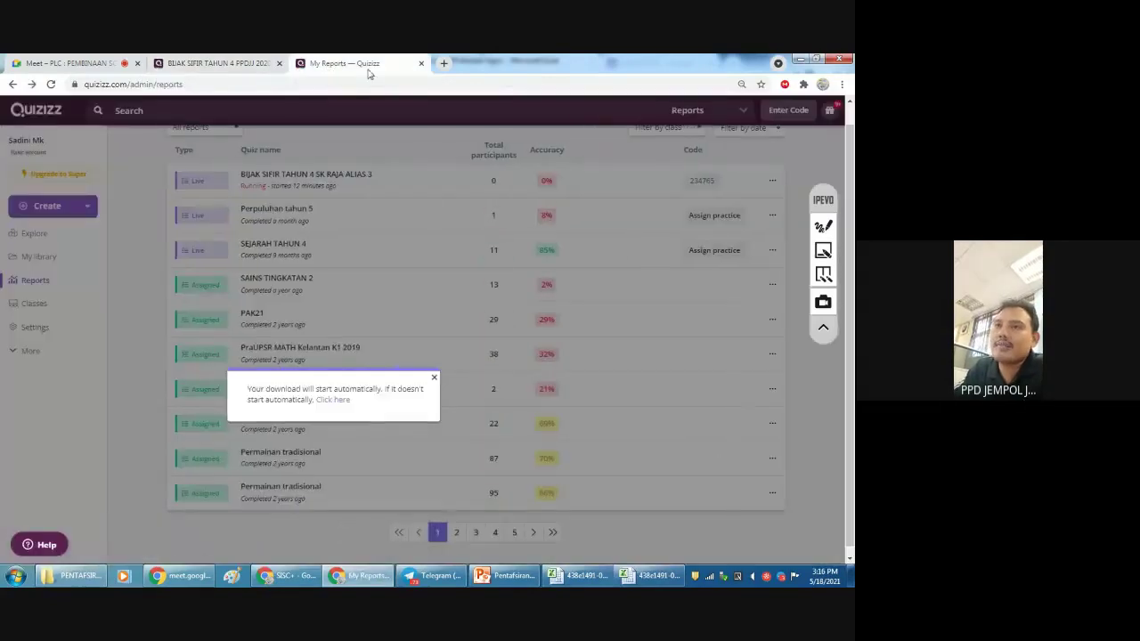
left_click(431, 381)
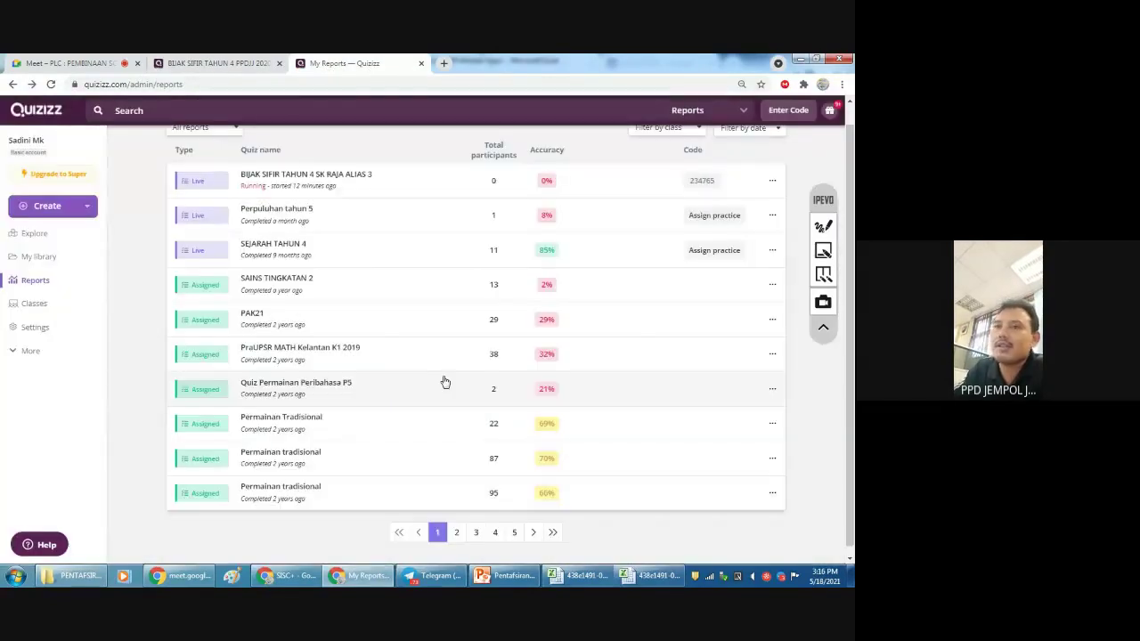
left_click(37, 256)
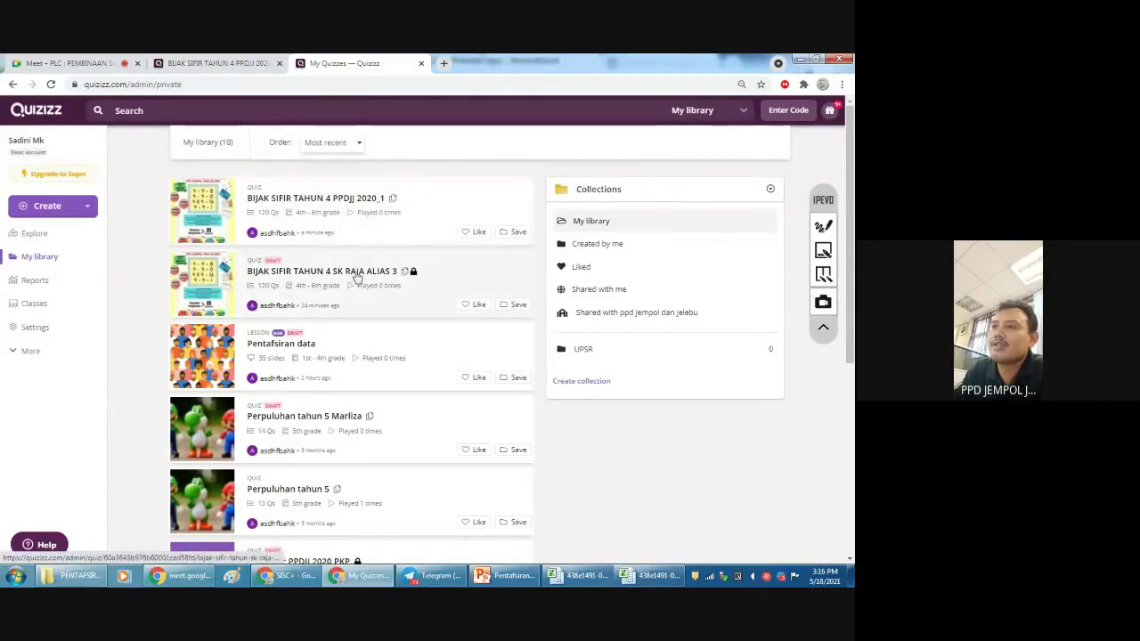
left_click(348, 203)
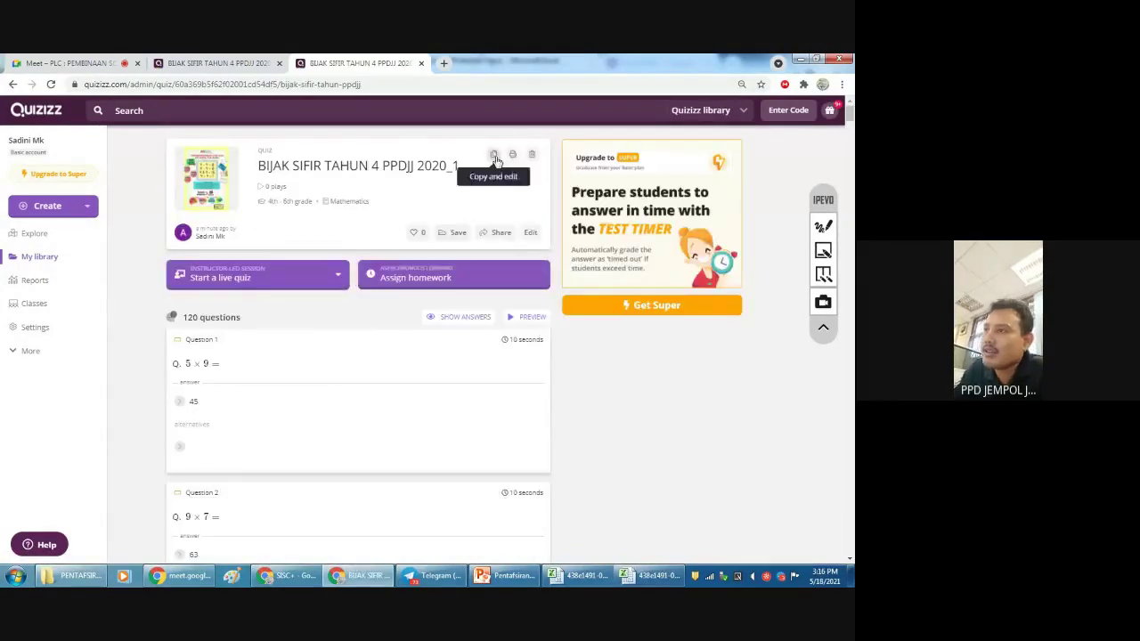
- Duplicate the 2020_1 quiz, rename the copy BIJAK SIFIR TAHUN 4 PPDJJ 2020_2 and publish it
left_click(494, 156)
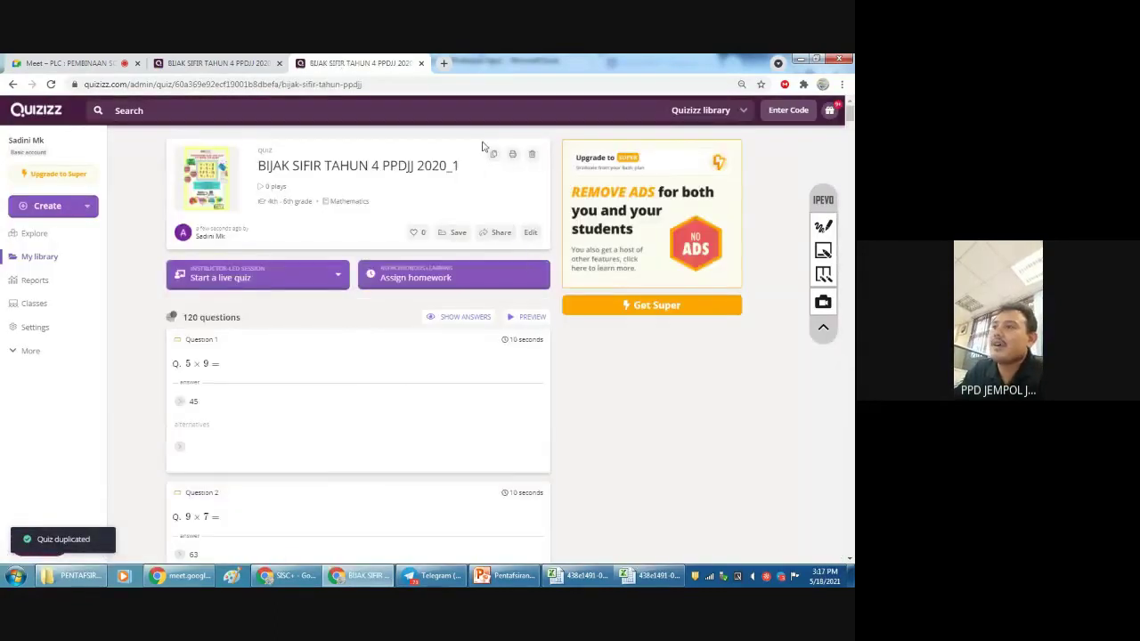
left_click(531, 234)
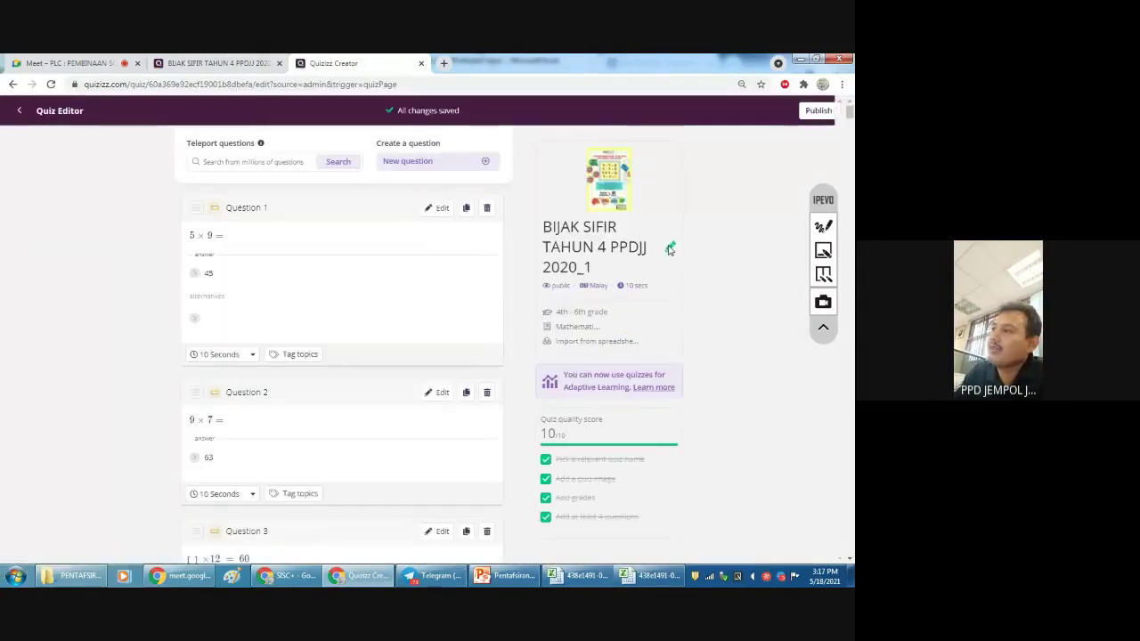
left_click(670, 248)
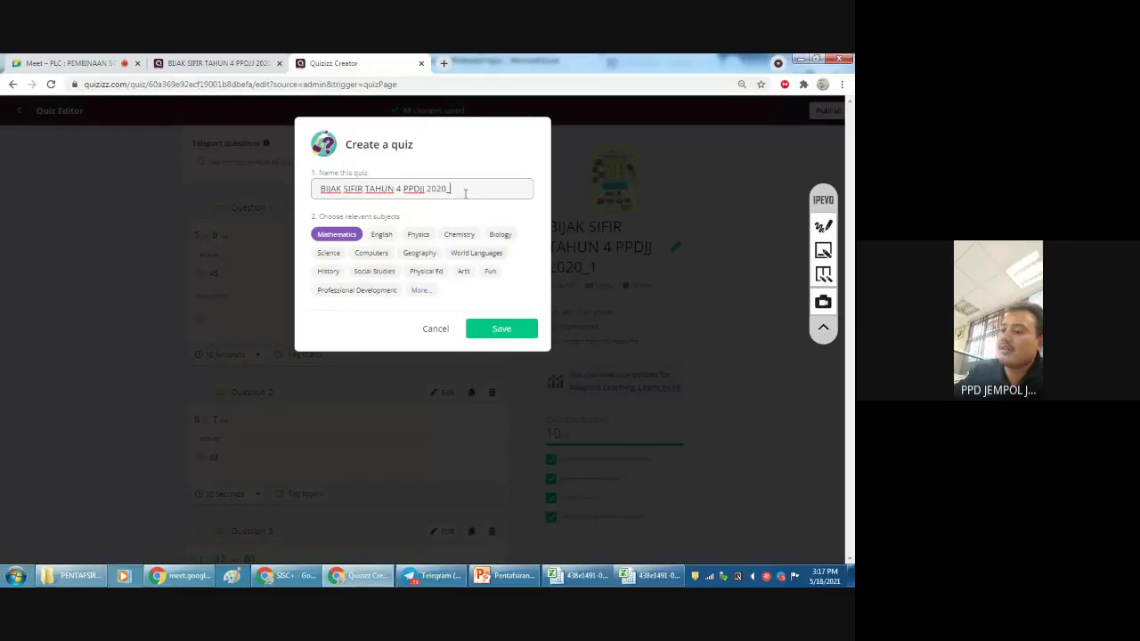
left_click(500, 327)
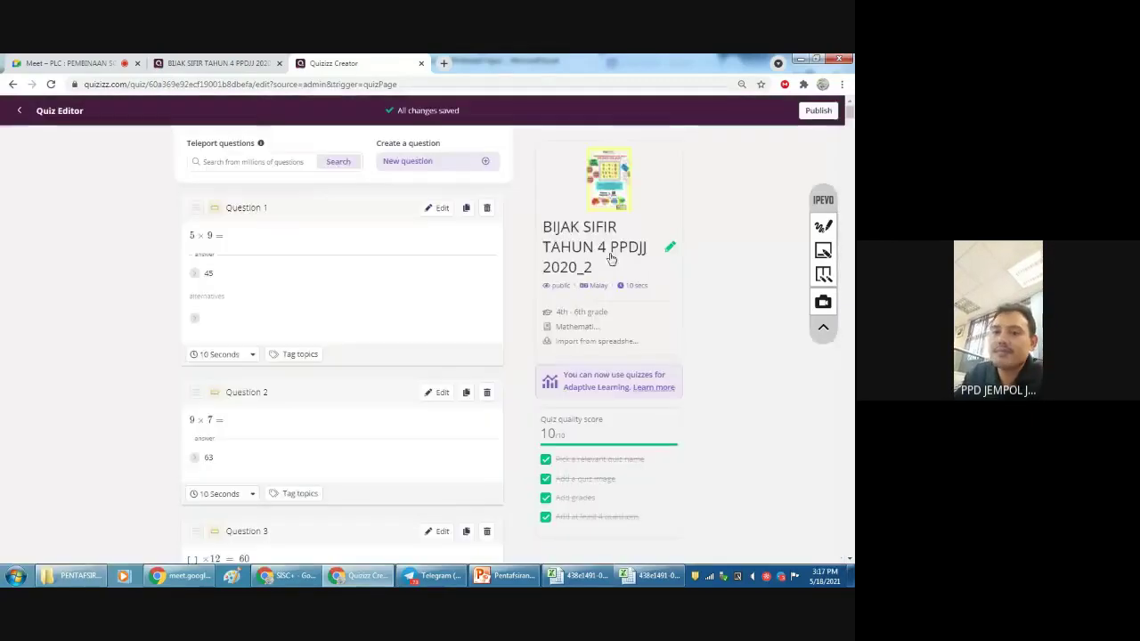
left_click(817, 111)
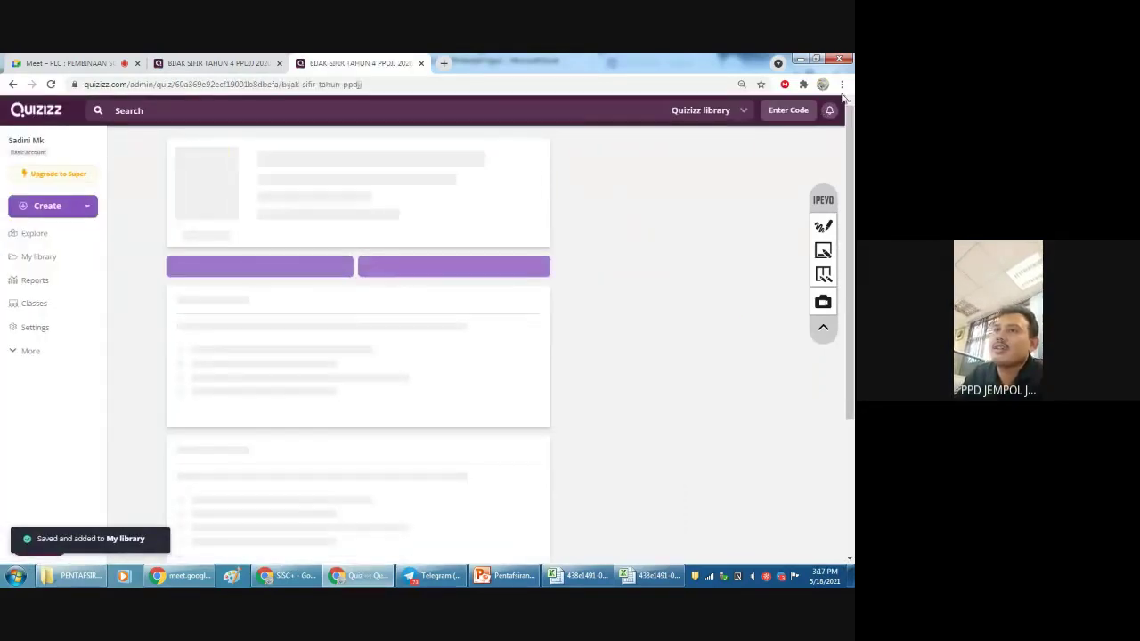
- Compare the pages of the two quiz copies, 2020_1 and 2020_2, and return to the 2020_1 quiz
left_click(235, 65)
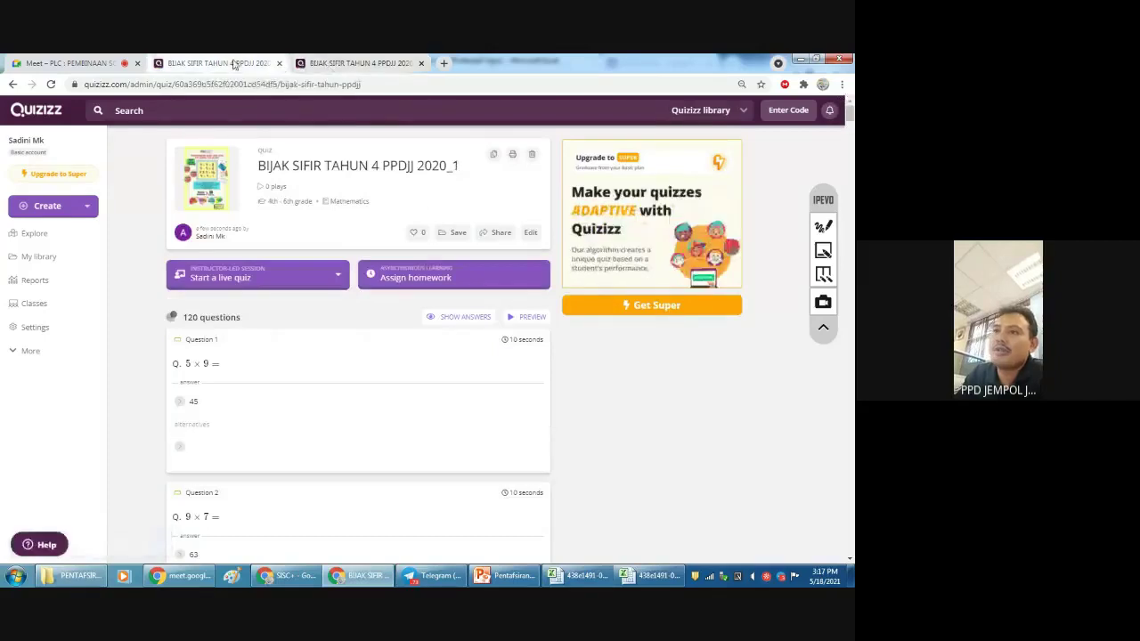
left_click(341, 63)
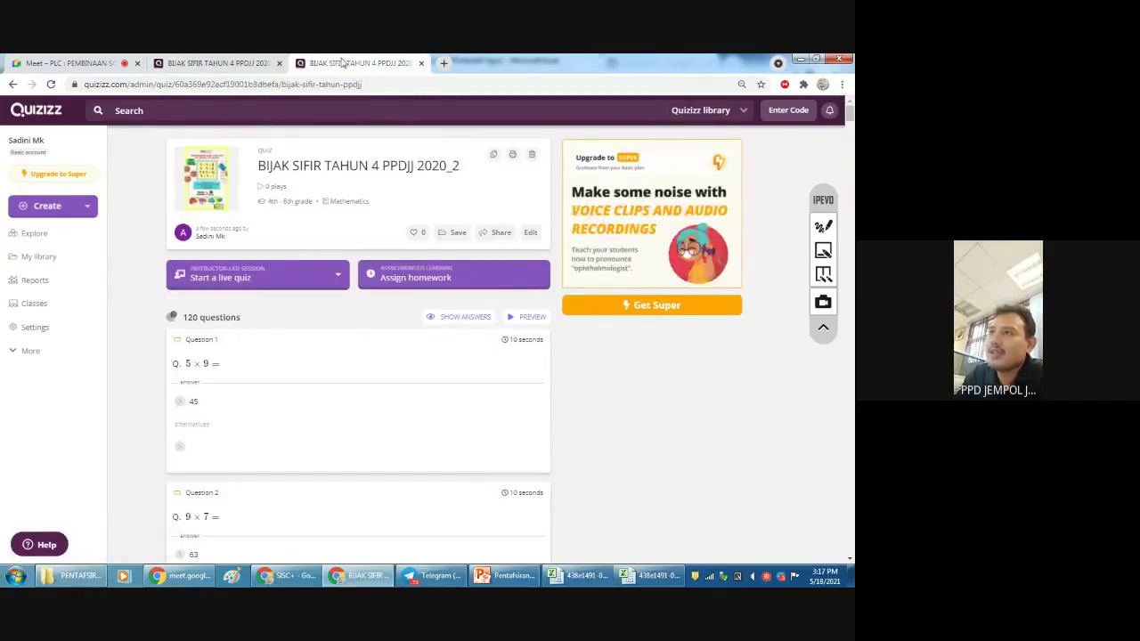
left_click(215, 64)
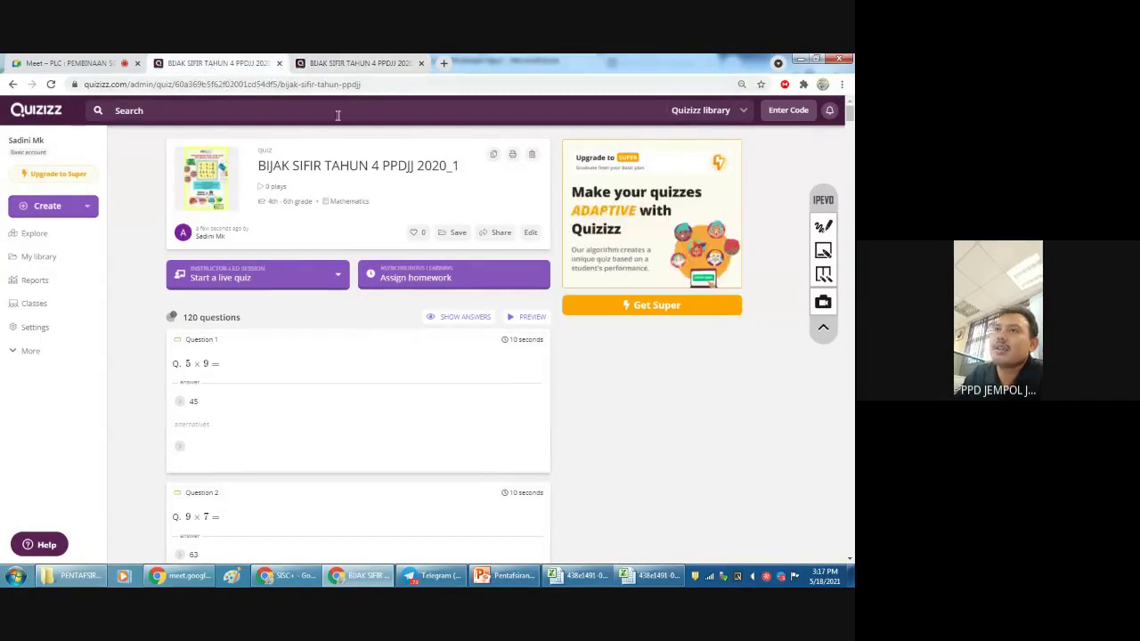
- Host the 2020_1 quiz as a Classic live session, reviewing its advanced settings before continuing to the waiting room
left_click(263, 278)
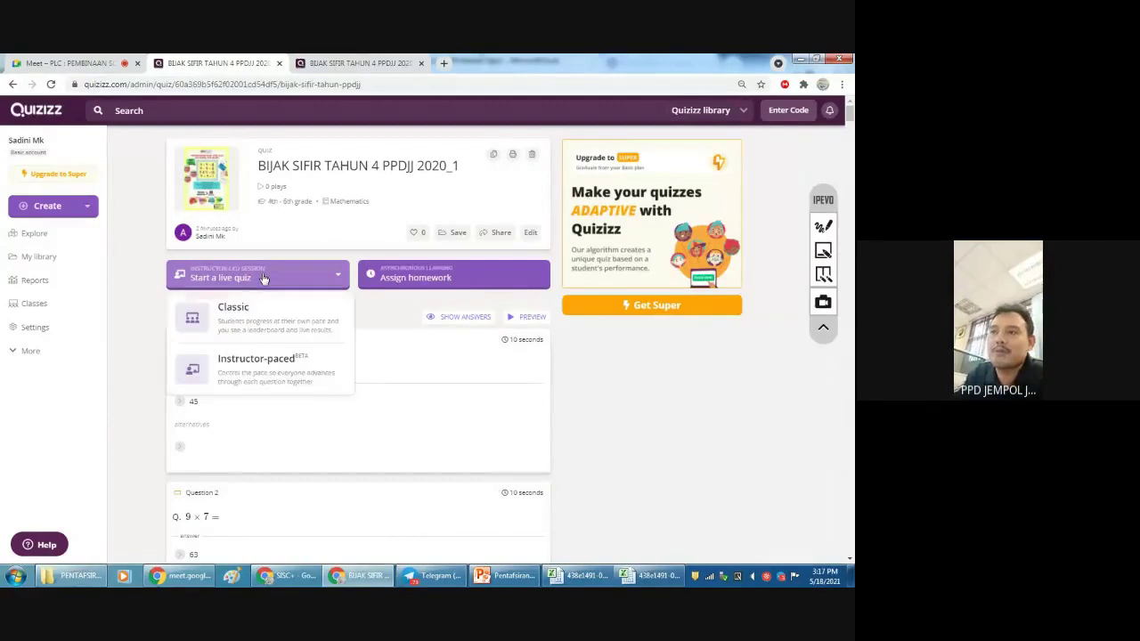
left_click(231, 313)
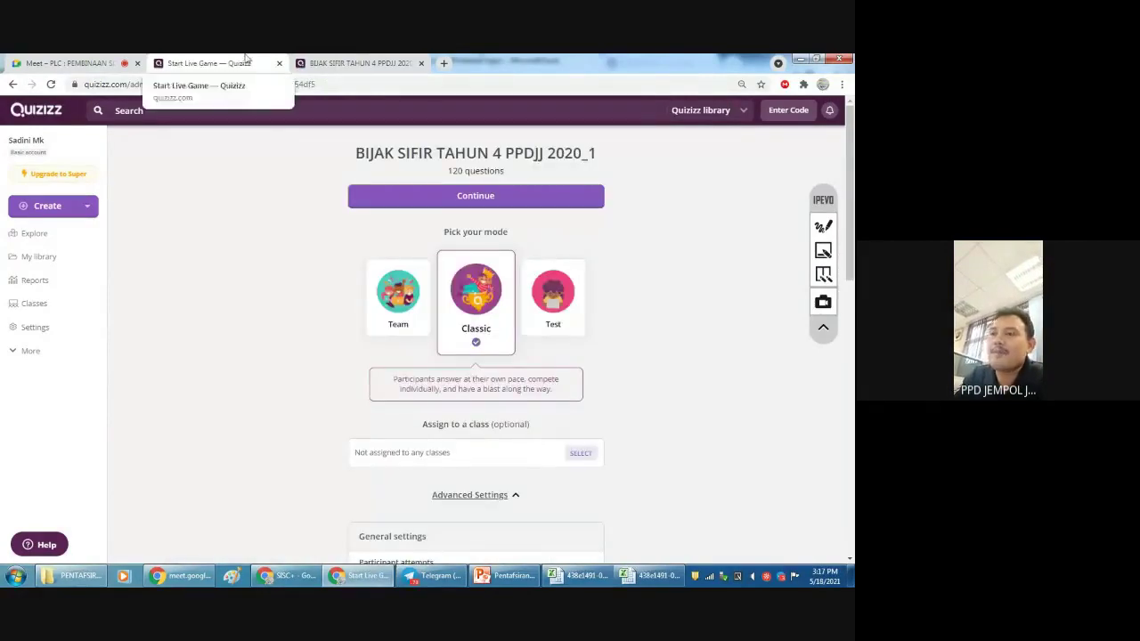
scroll(564, 364, "down", 4)
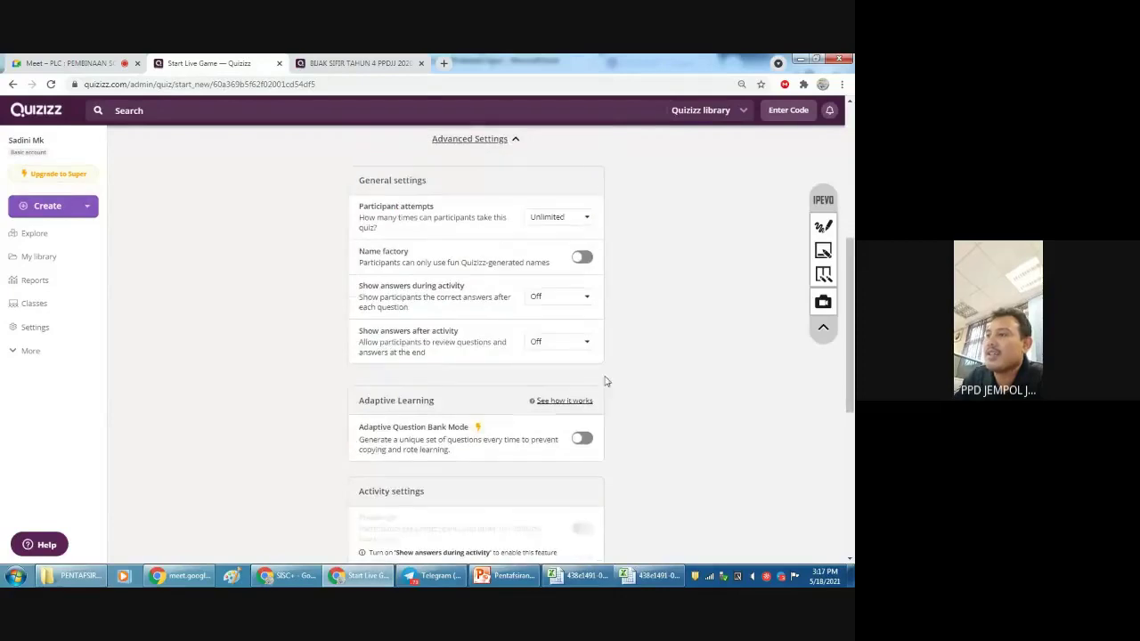
scroll(411, 336, "down", 5)
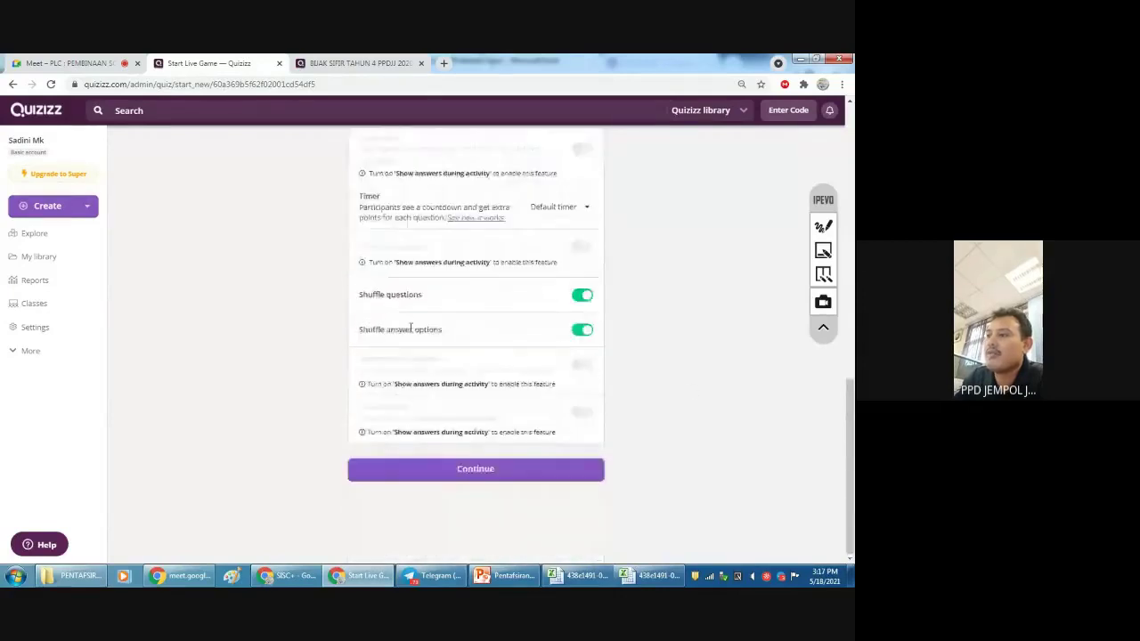
left_click(475, 471)
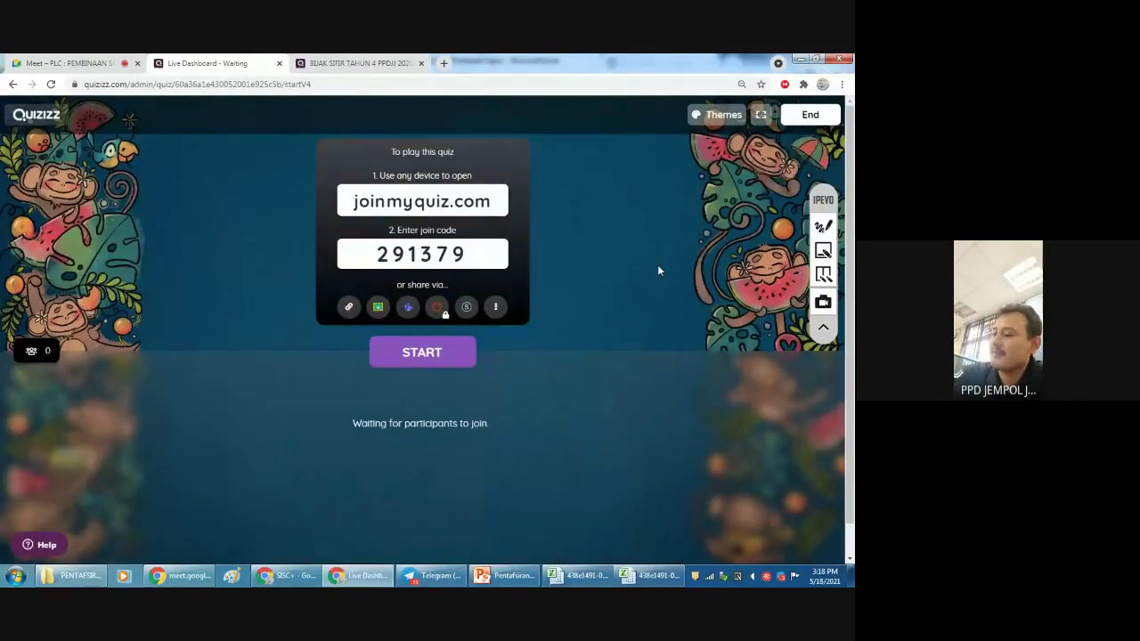
- Enlarge the waiting room so participants can read the joining instructions, check who has joined and start the live quiz
key("ctrl+plus")
key("ctrl+plus")
key("ctrl+plus")
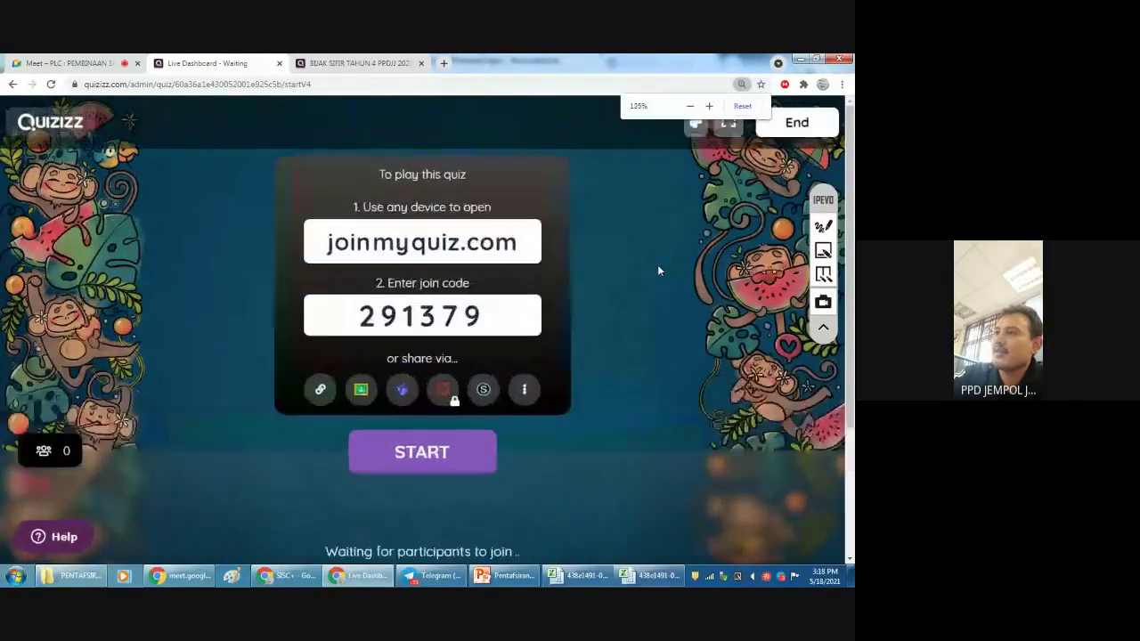
scroll(659, 270, "down", 1)
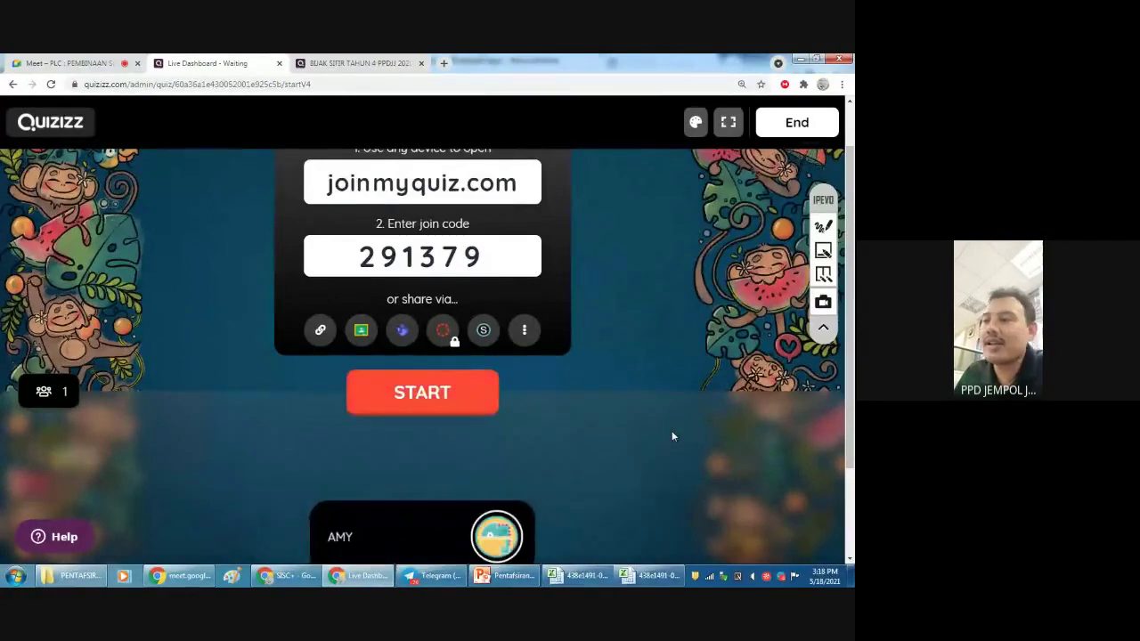
scroll(664, 428, "down", 1)
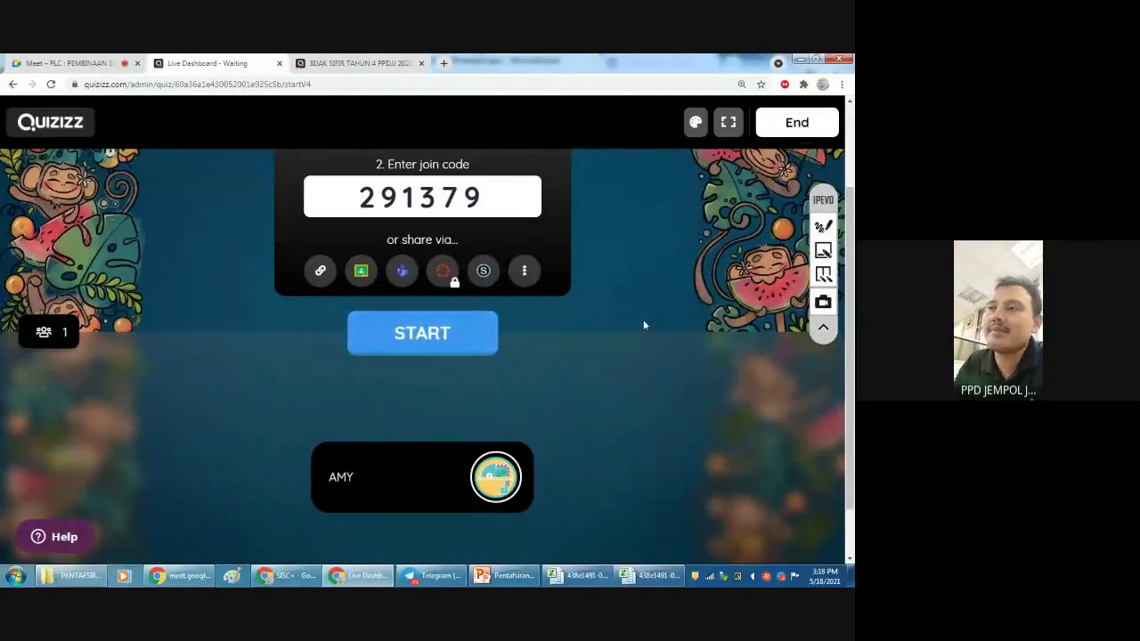
scroll(635, 269, "up", 1)
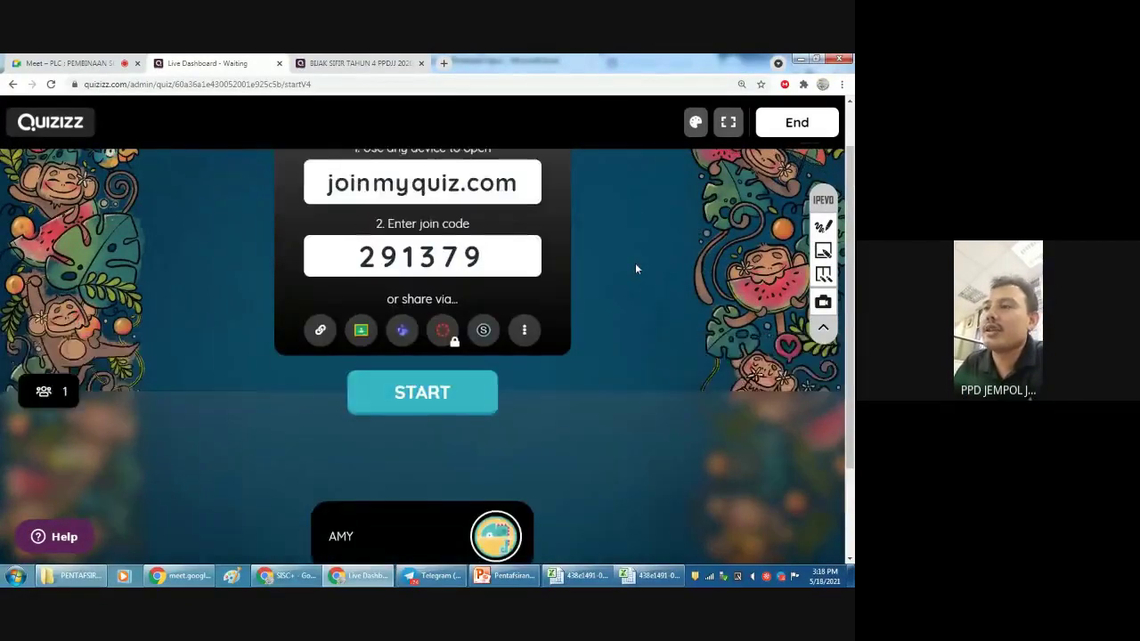
scroll(635, 263, "down", 1)
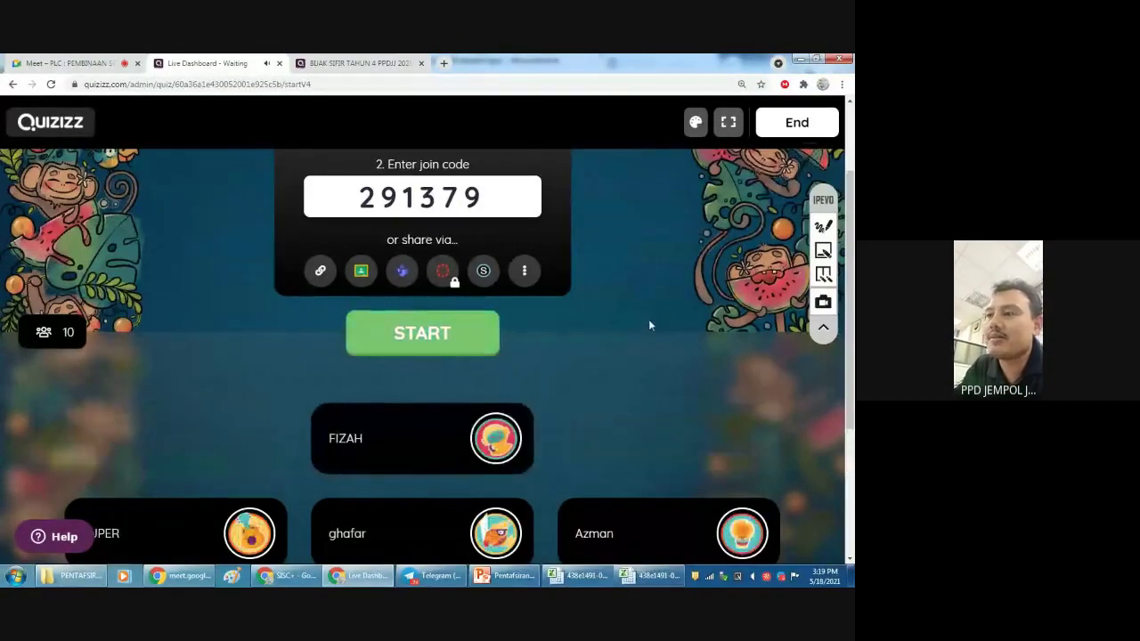
scroll(635, 352, "down", 1)
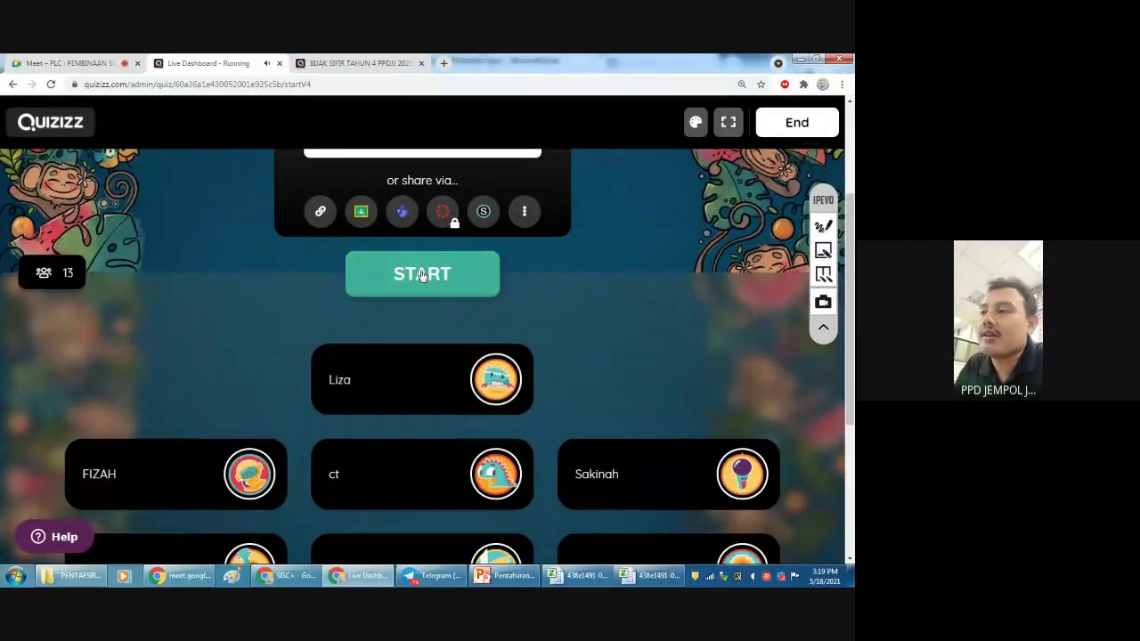
left_click(422, 274)
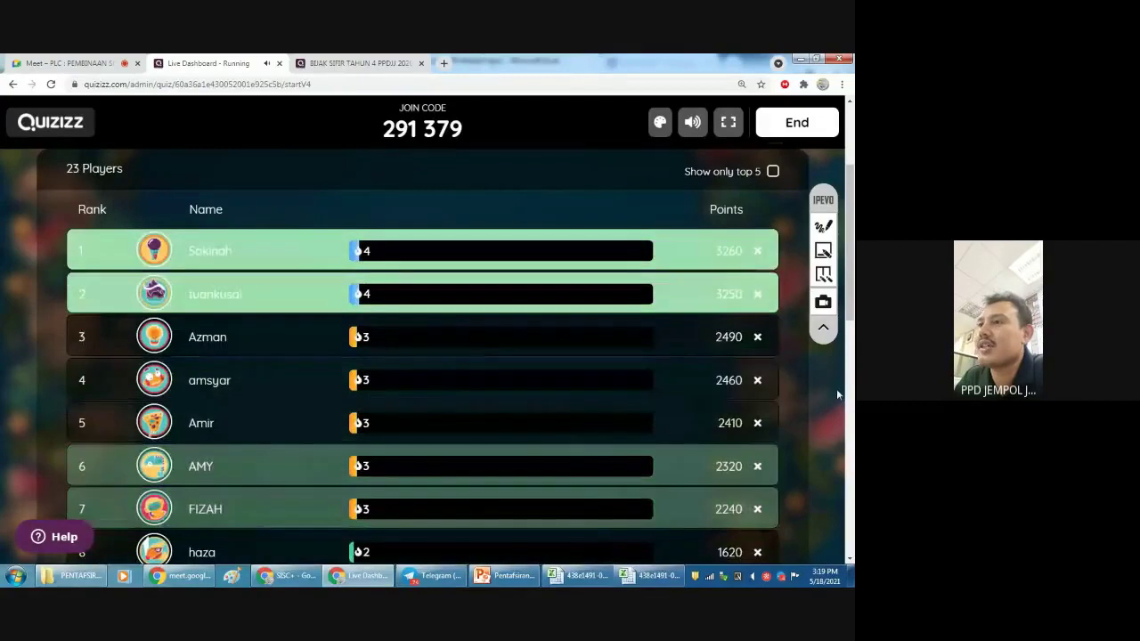
- Host the BIJAK SIFIR TAHUN 4 PPDJJ 2020_2 quiz as a Classic live session and continue to its waiting room
left_click(350, 63)
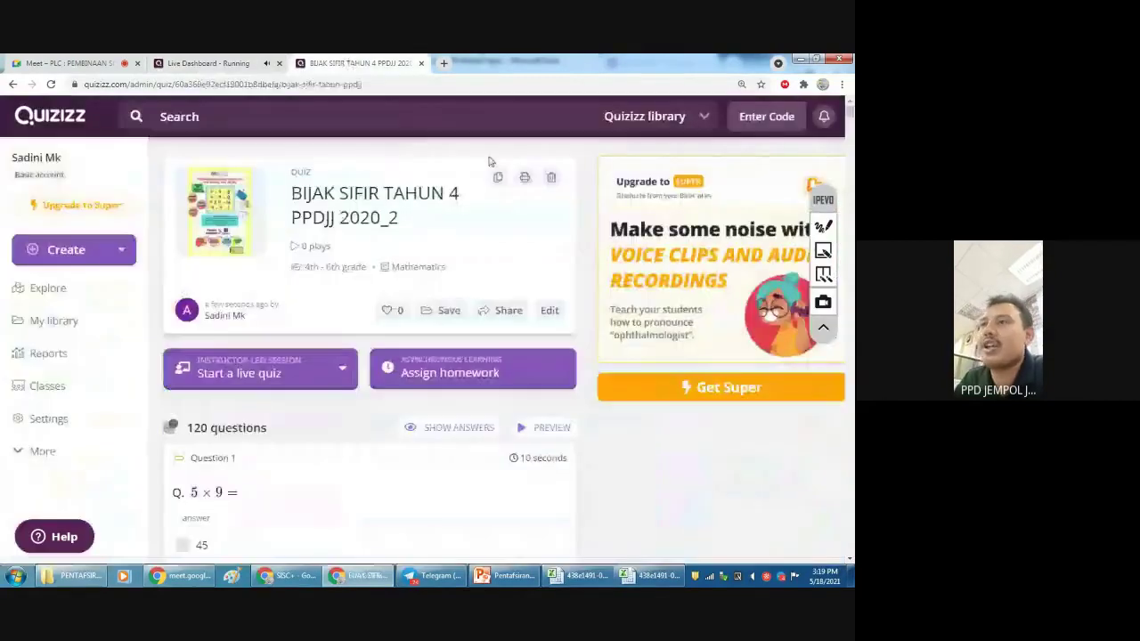
left_click(300, 372)
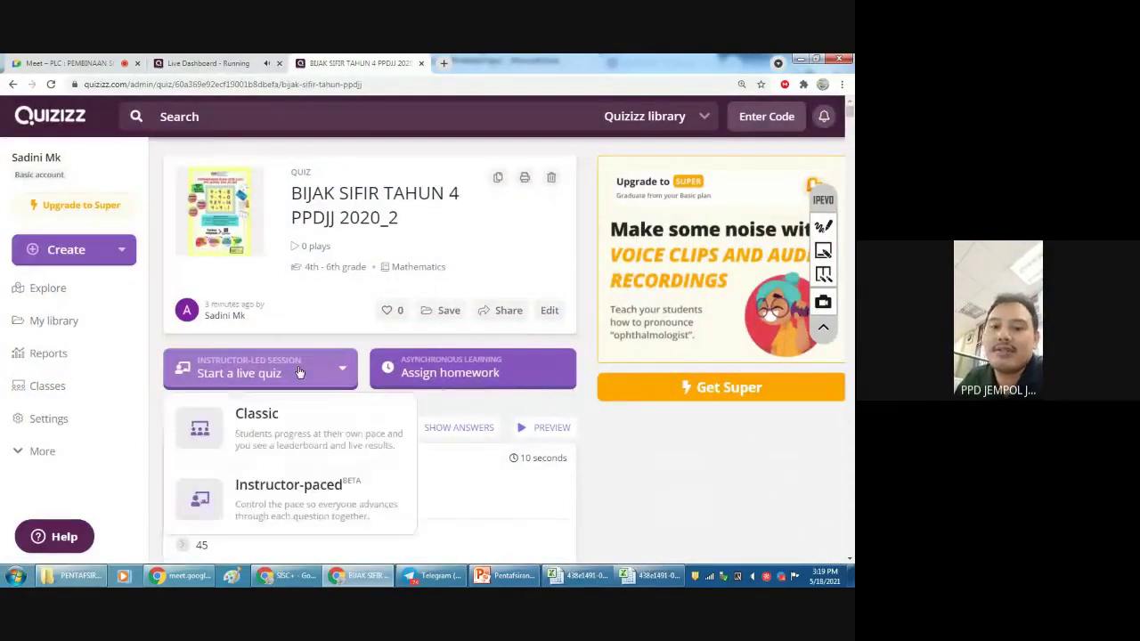
left_click(259, 421)
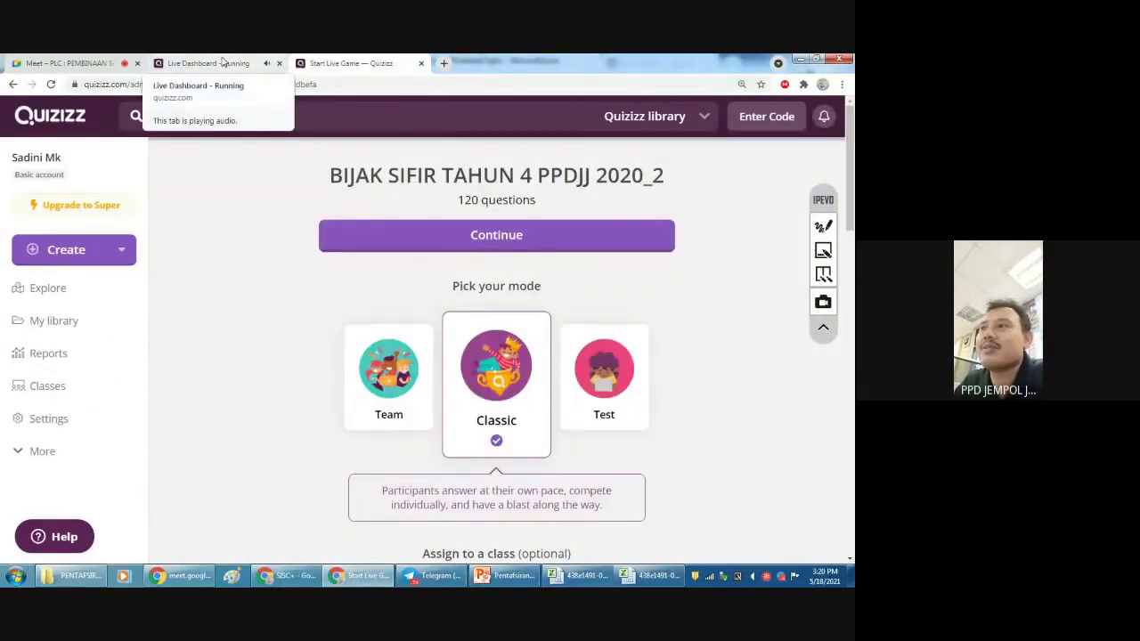
left_click(487, 240)
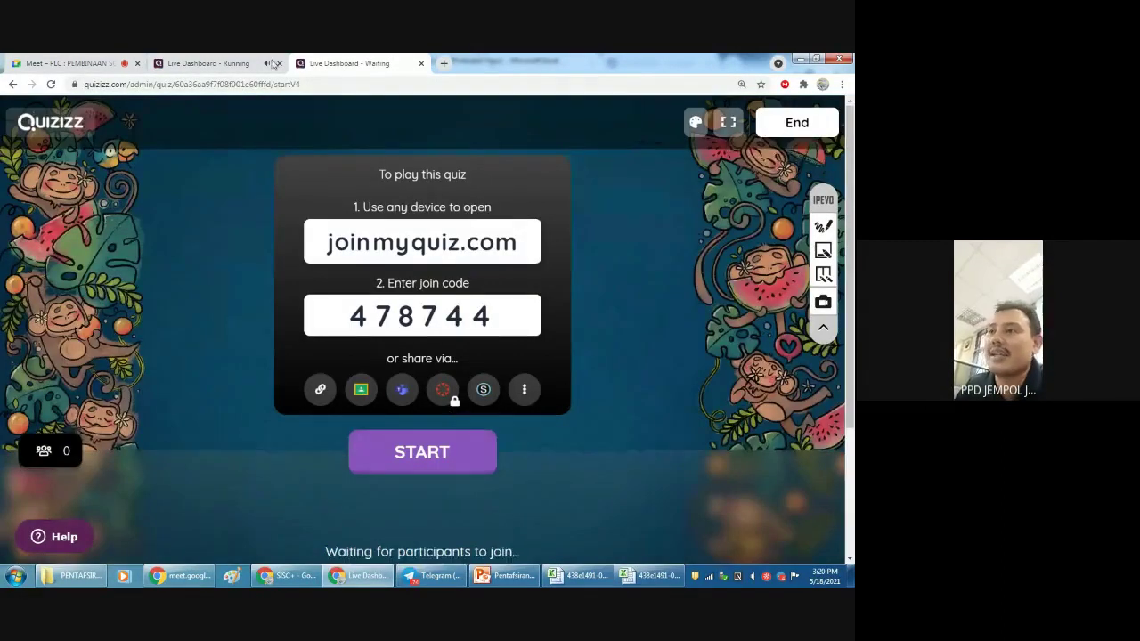
- Return to the running 2020_1 live session and examine the full leaderboard, class accuracy and players' progress
left_click(212, 59)
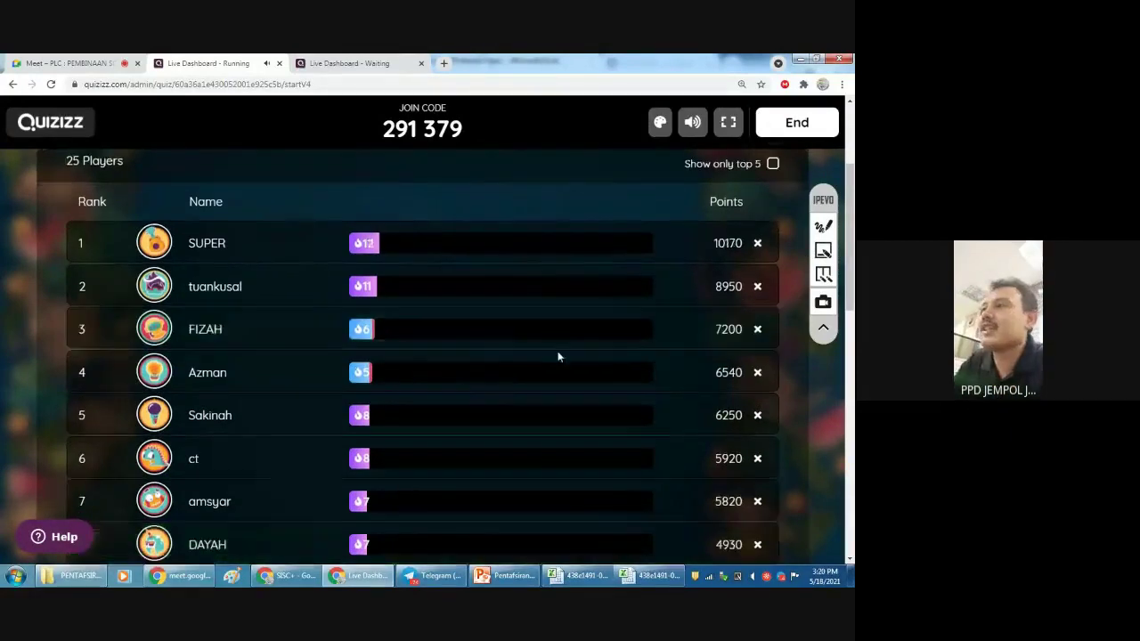
scroll(561, 355, "down", 5)
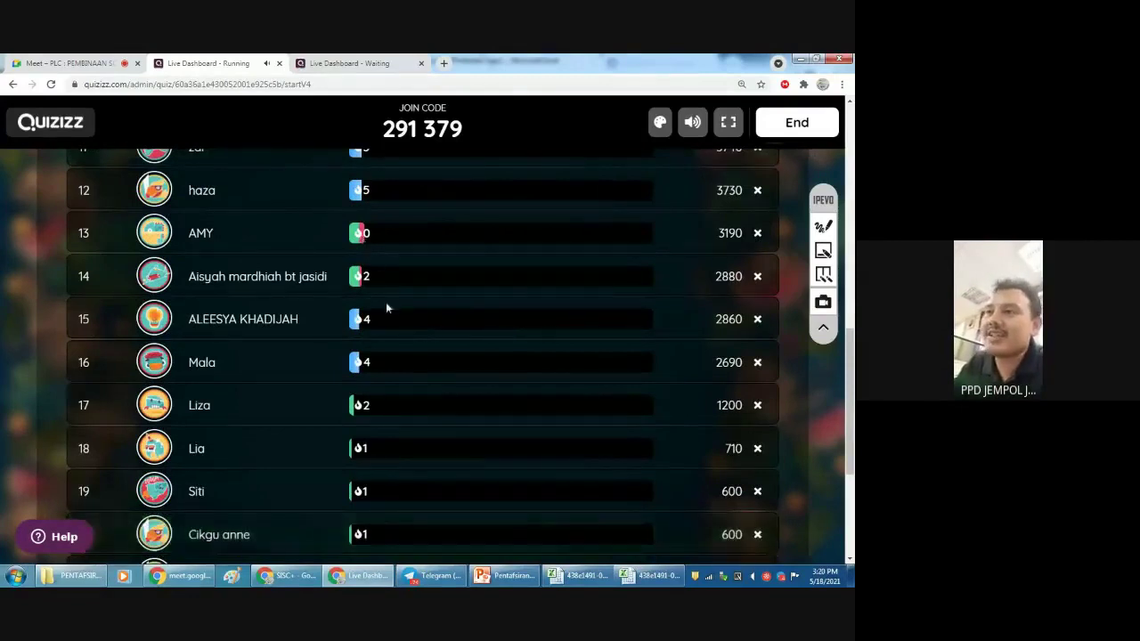
scroll(412, 259, "down", 3)
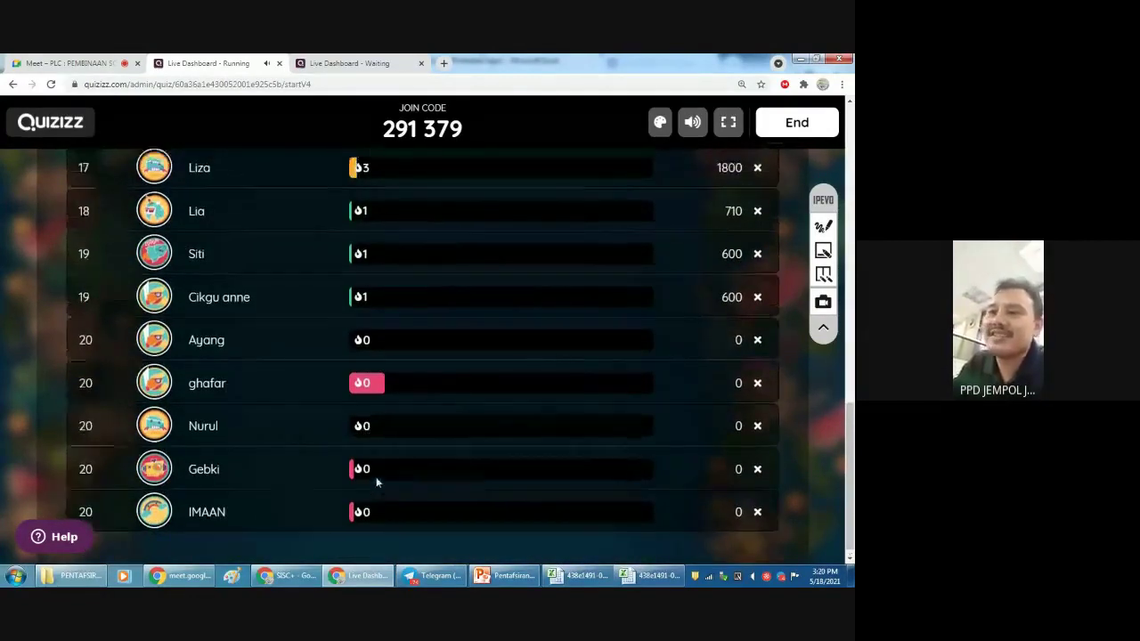
scroll(428, 472, "up", 6)
scroll(526, 400, "up", 4)
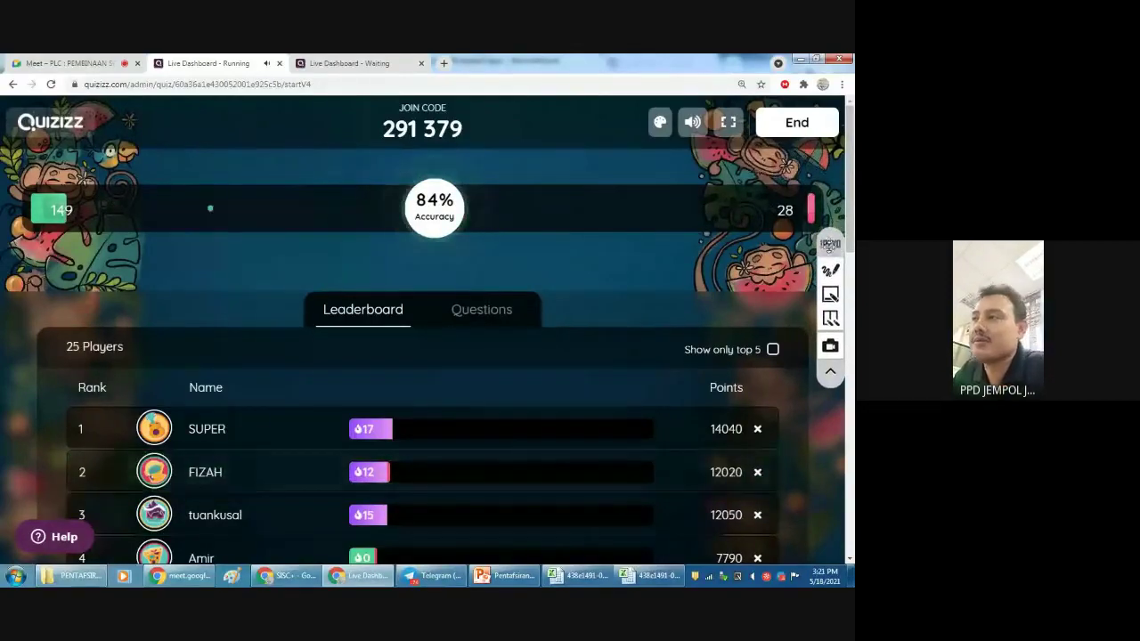
scroll(537, 398, "down", 1)
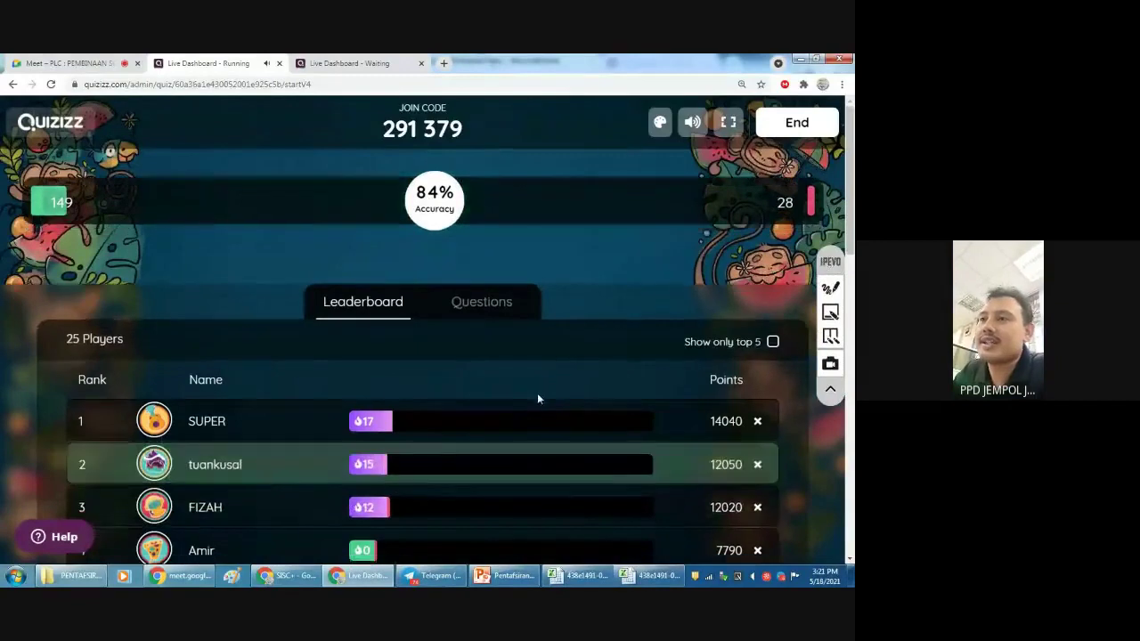
scroll(552, 387, "down", 2)
scroll(585, 366, "up", 3)
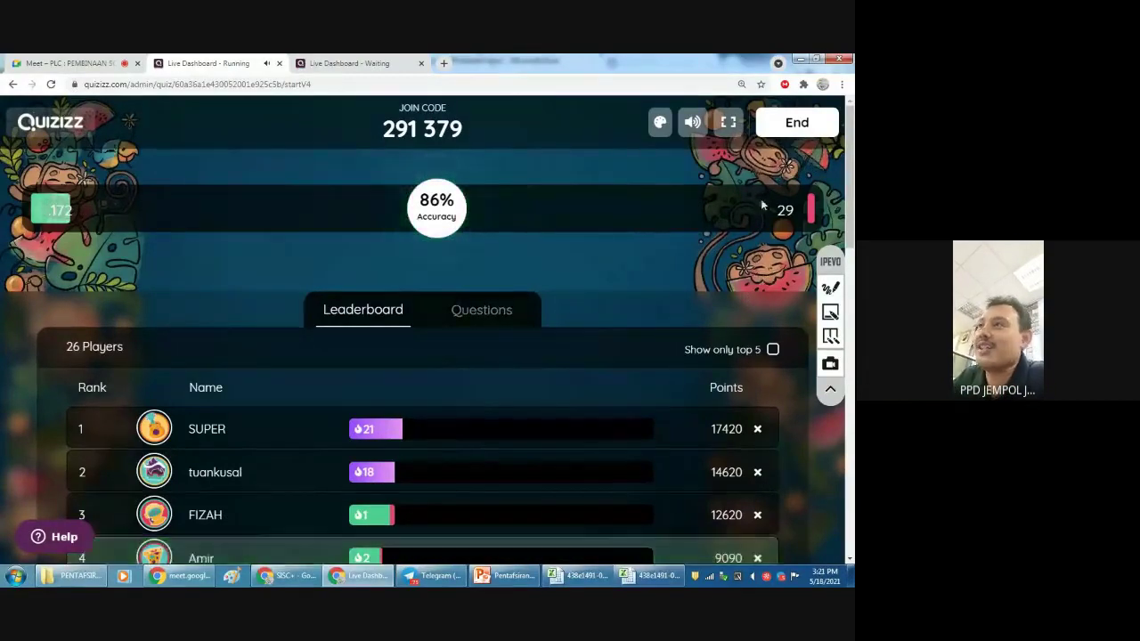
- End the running 2020_1 live session and review the participants' scores and question-by-question answers in its summary
left_click(787, 122)
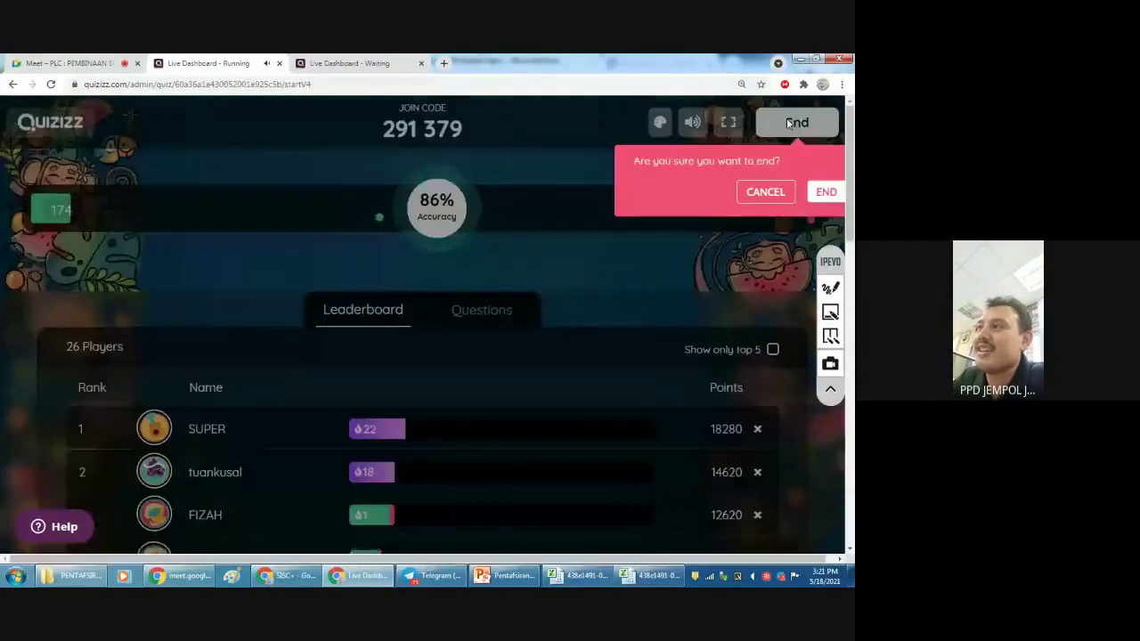
left_click(823, 193)
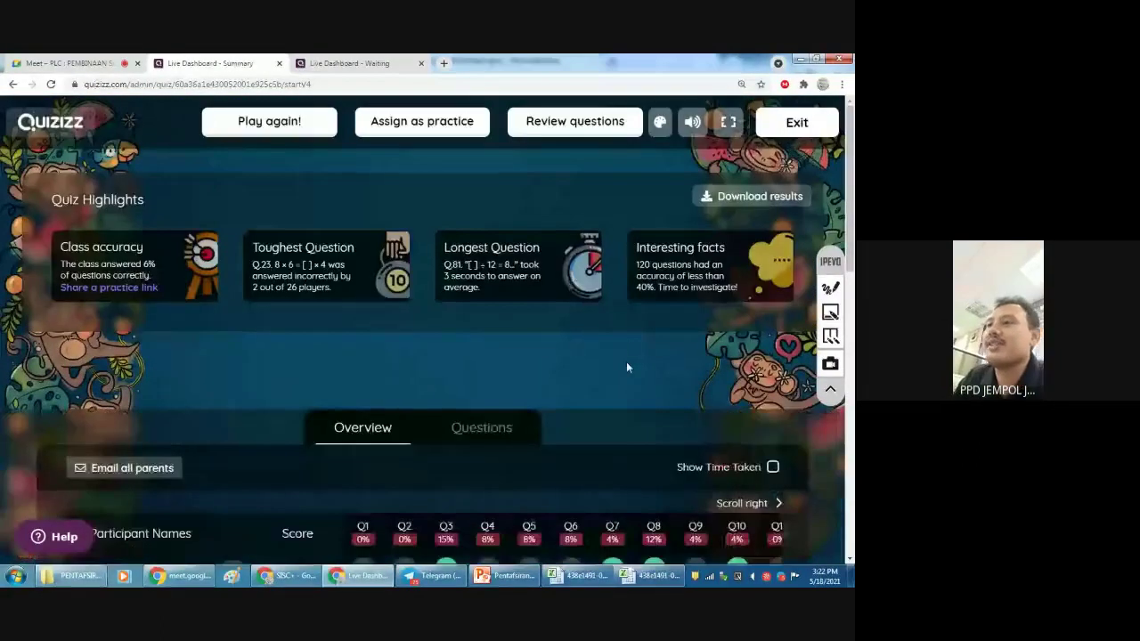
scroll(626, 367, "down", 4)
scroll(703, 463, "up", 1)
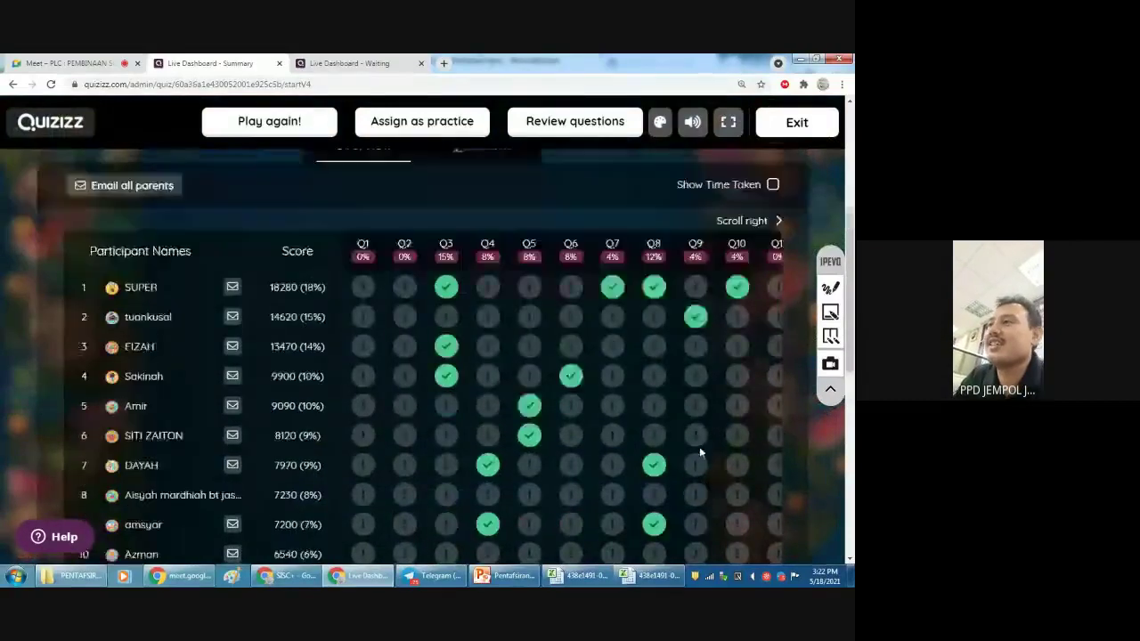
scroll(540, 429, "down", 1)
scroll(725, 280, "down", 1)
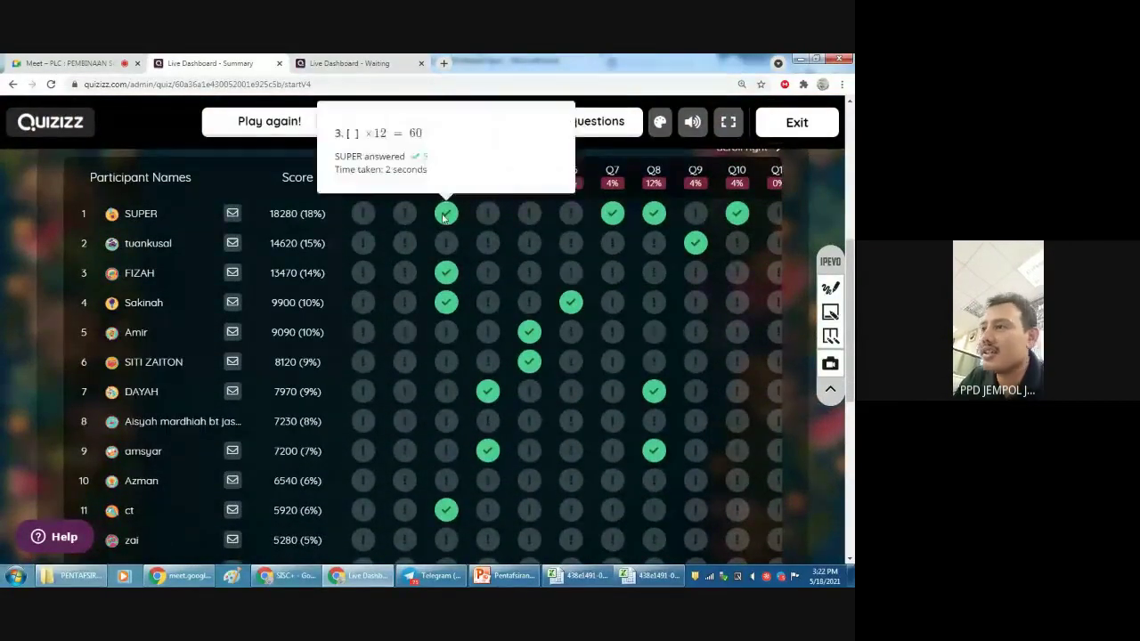
scroll(677, 444, "down", 5)
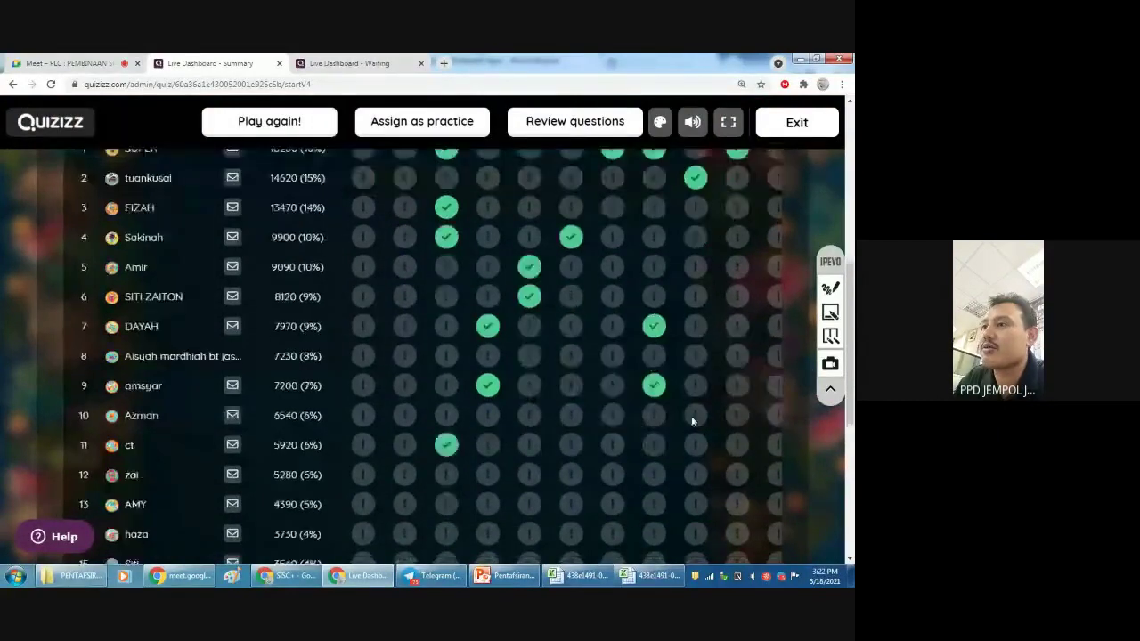
scroll(725, 469, "down", 1)
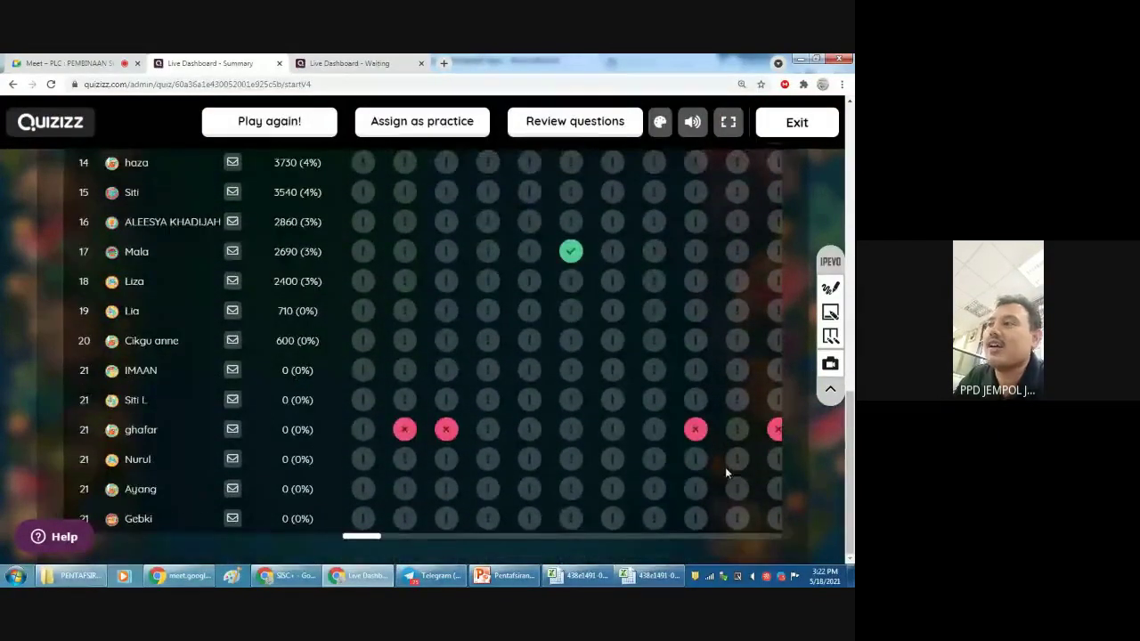
scroll(709, 437, "up", 7)
scroll(674, 327, "up", 3)
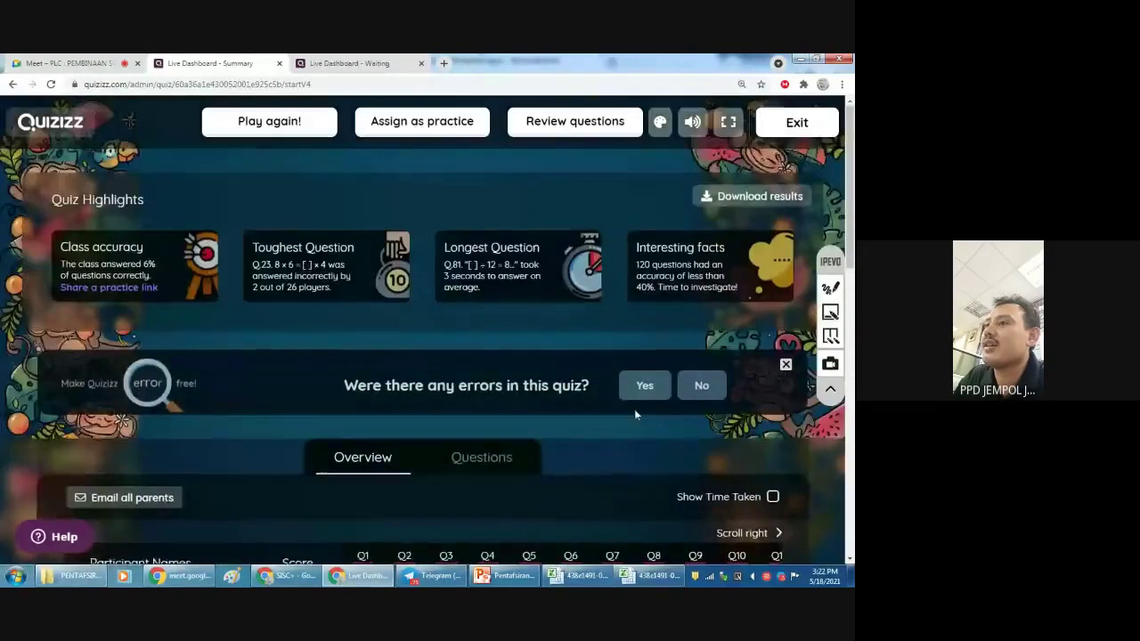
- Examine the ended session's quiz highlights again and compare the scores down the whole participant list
scroll(636, 409, "down", 2)
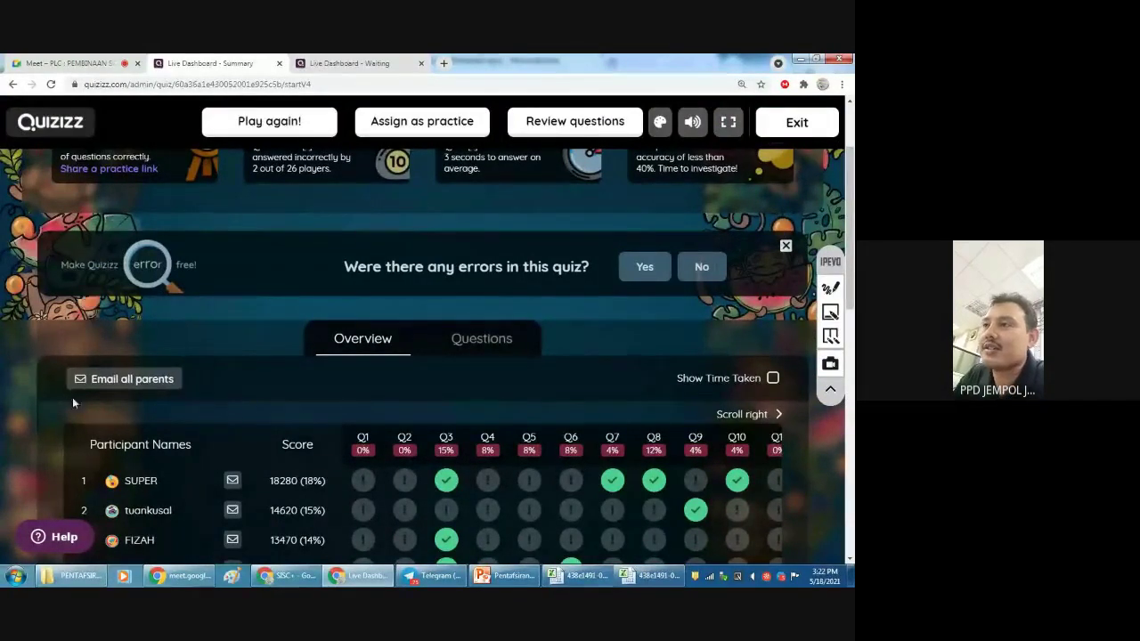
scroll(193, 465, "down", 1)
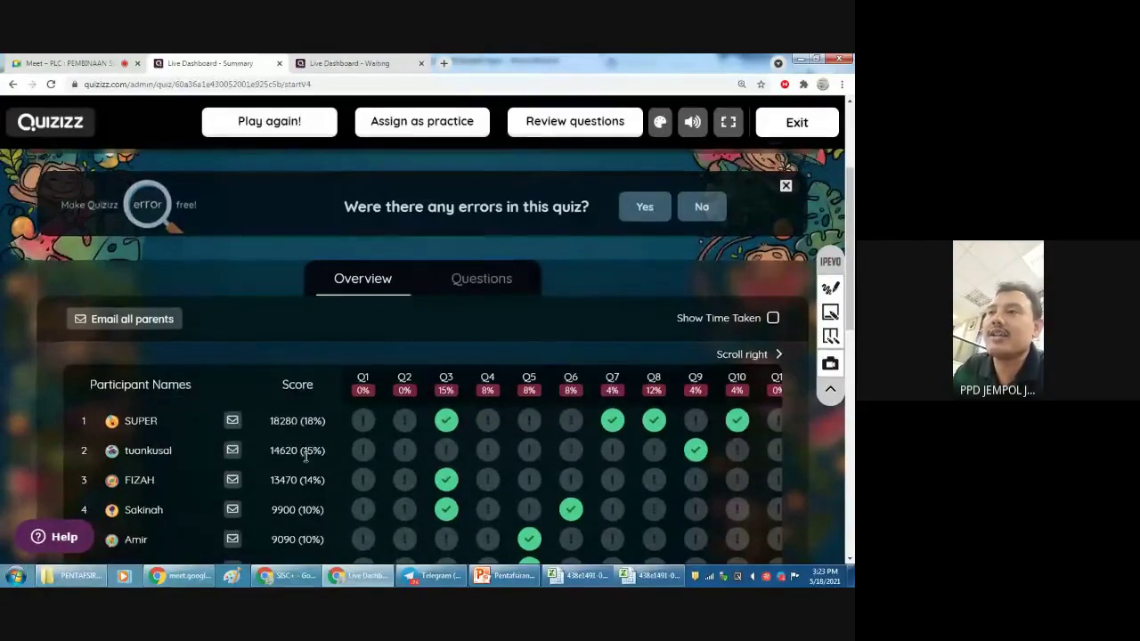
scroll(418, 446, "down", 6)
scroll(582, 446, "down", 3)
scroll(582, 442, "up", 10)
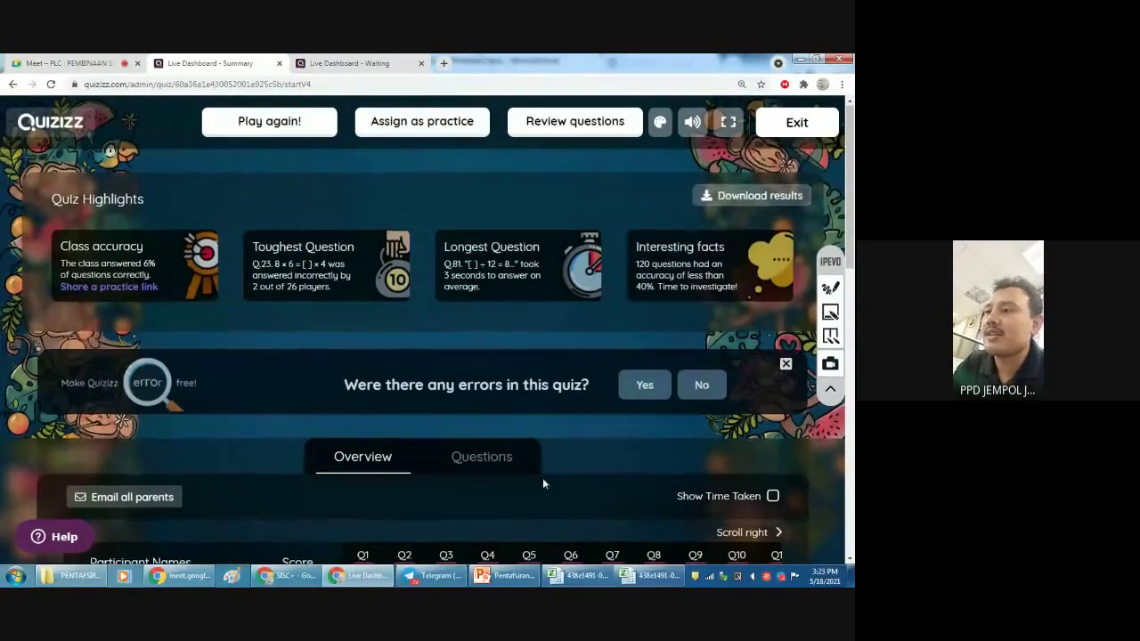
scroll(545, 476, "down", 3)
scroll(548, 485, "up", 1)
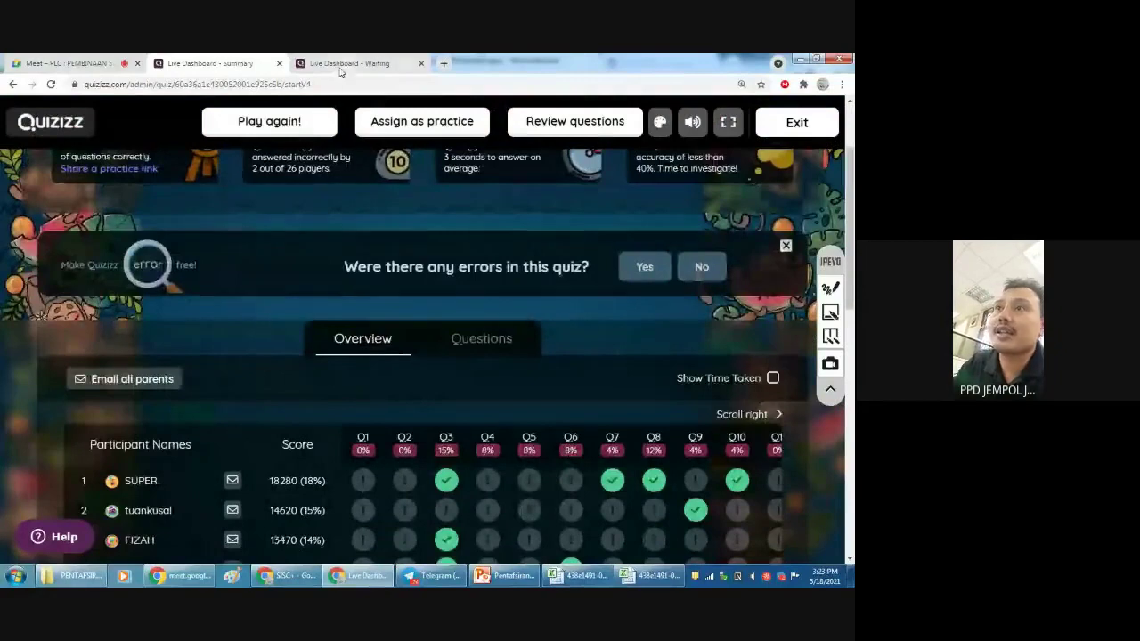
- Switch to Excel and read through the Player Level results of the PraUPSR MATH Kelantan K1 2019 report
left_click(650, 575)
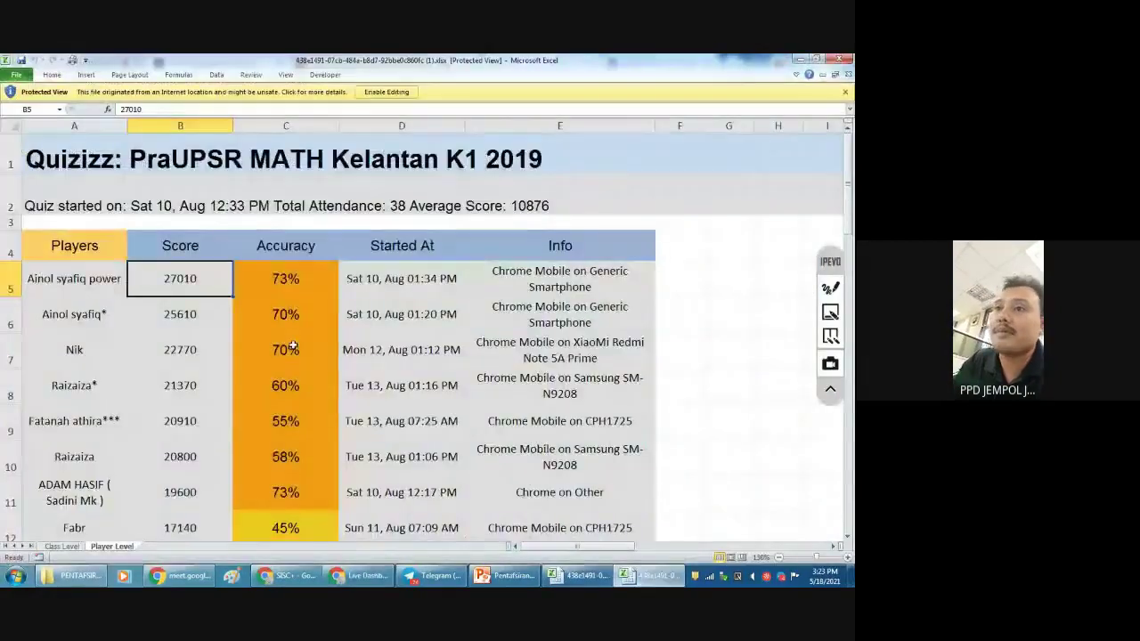
scroll(255, 399, "down", 4)
scroll(345, 434, "up", 4)
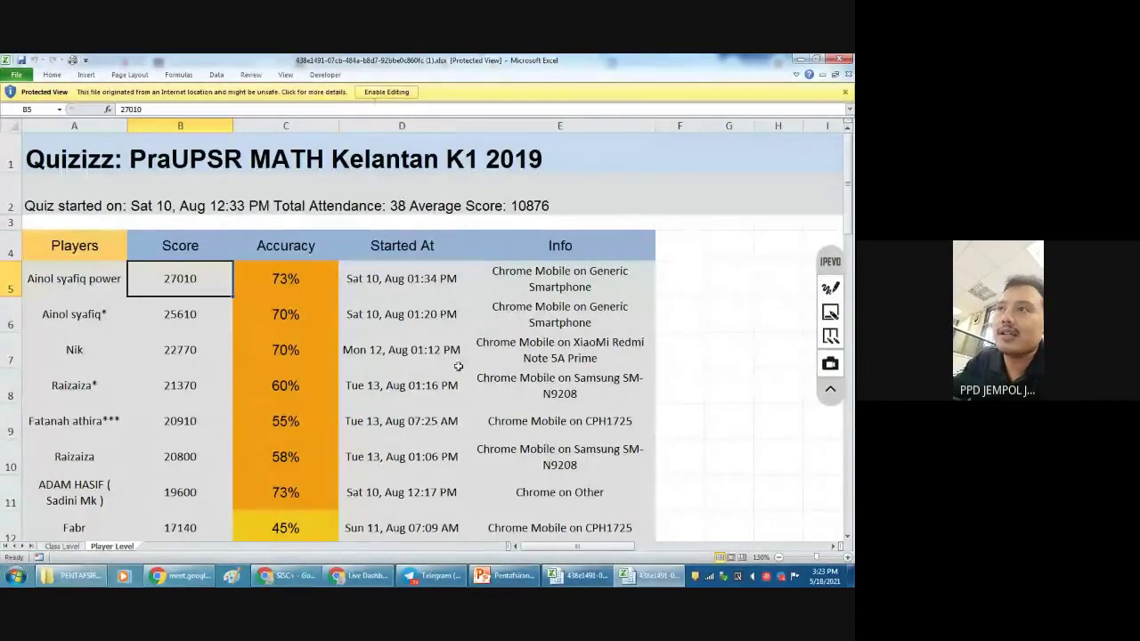
scroll(459, 366, "down", 2)
- Enable editing in the report workbook showing the Class Level sheet, and go back to the Quizizz session summary
left_click(577, 577)
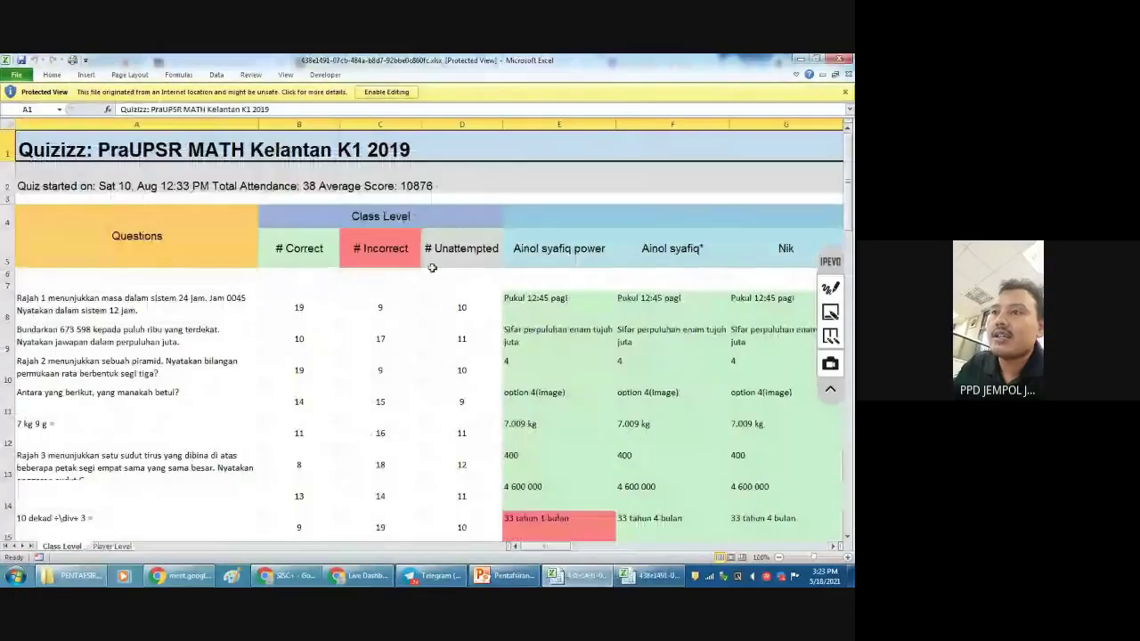
left_click(384, 92)
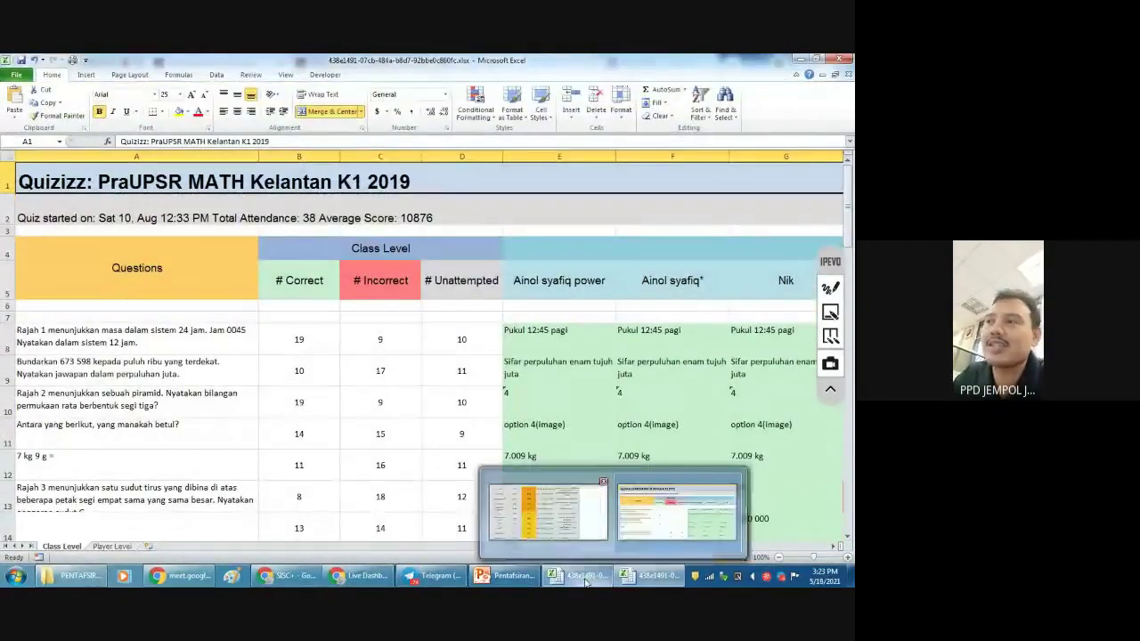
left_click(637, 579)
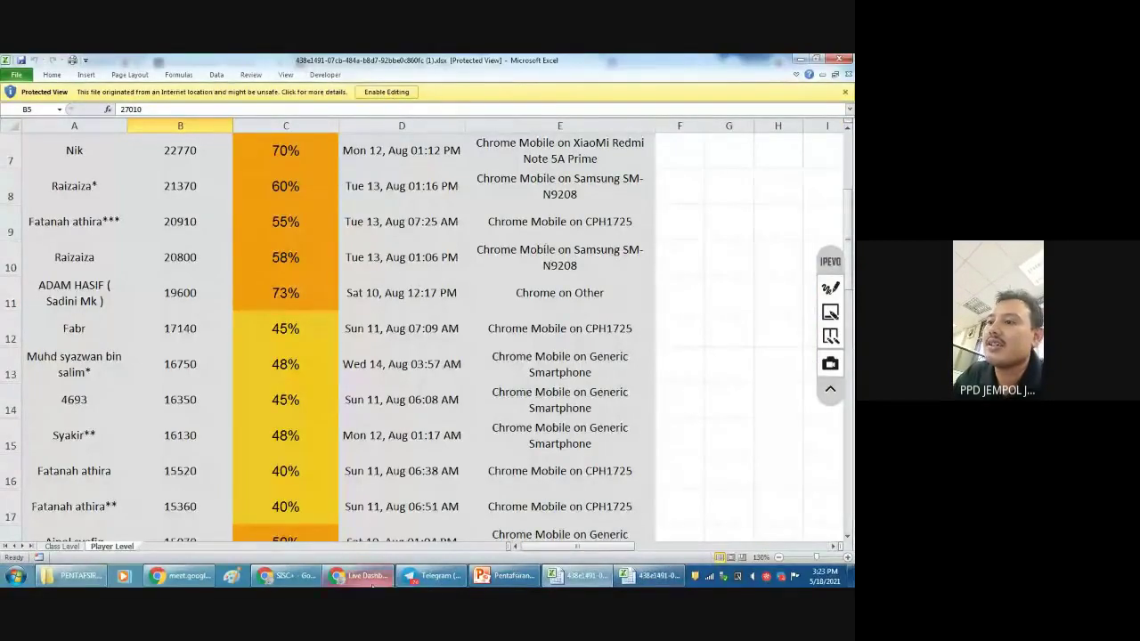
left_click(287, 575)
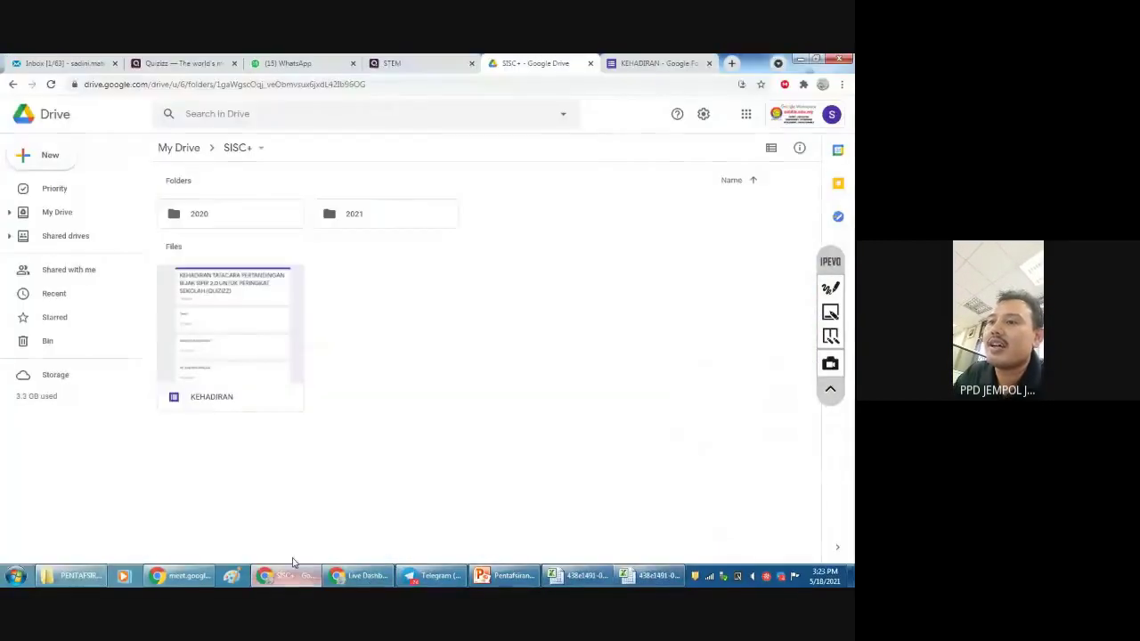
left_click(374, 575)
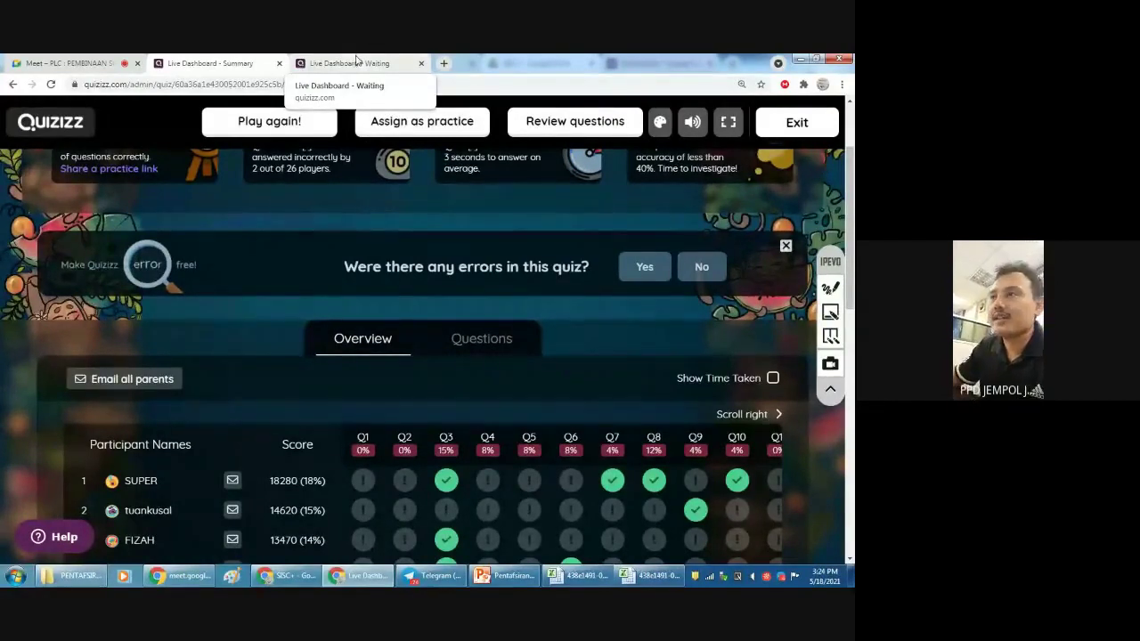
- Return to the Player Level report in Excel and examine the players' repeated entries, selecting row 6 and row 5 in turn
left_click(581, 577)
scroll(246, 295, "up", 2)
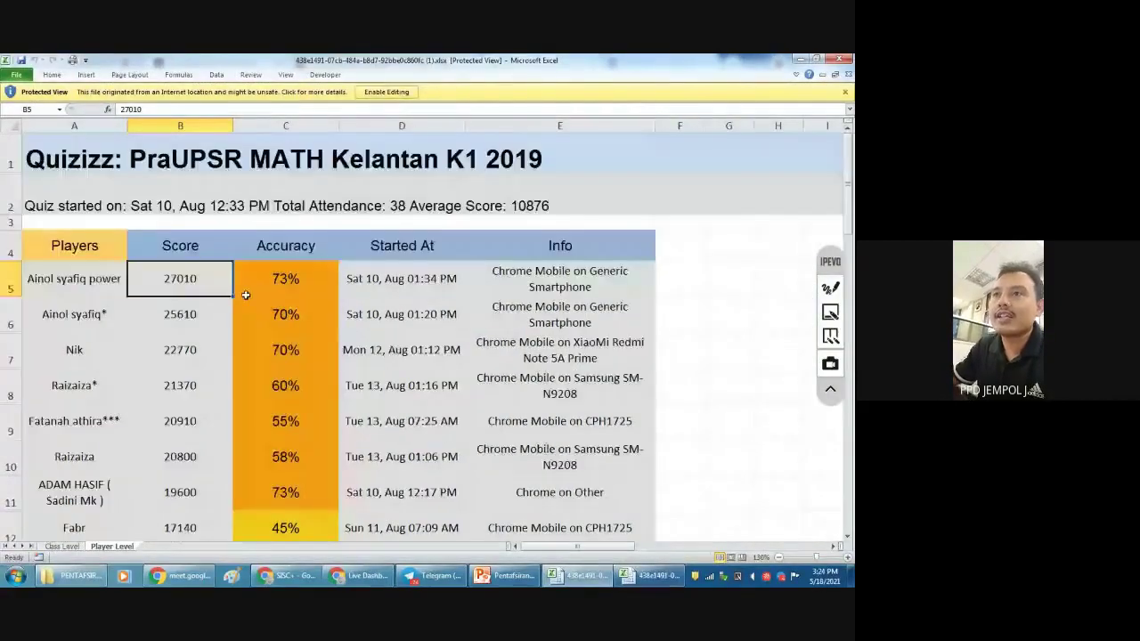
left_click(67, 282)
scroll(70, 294, "down", 10)
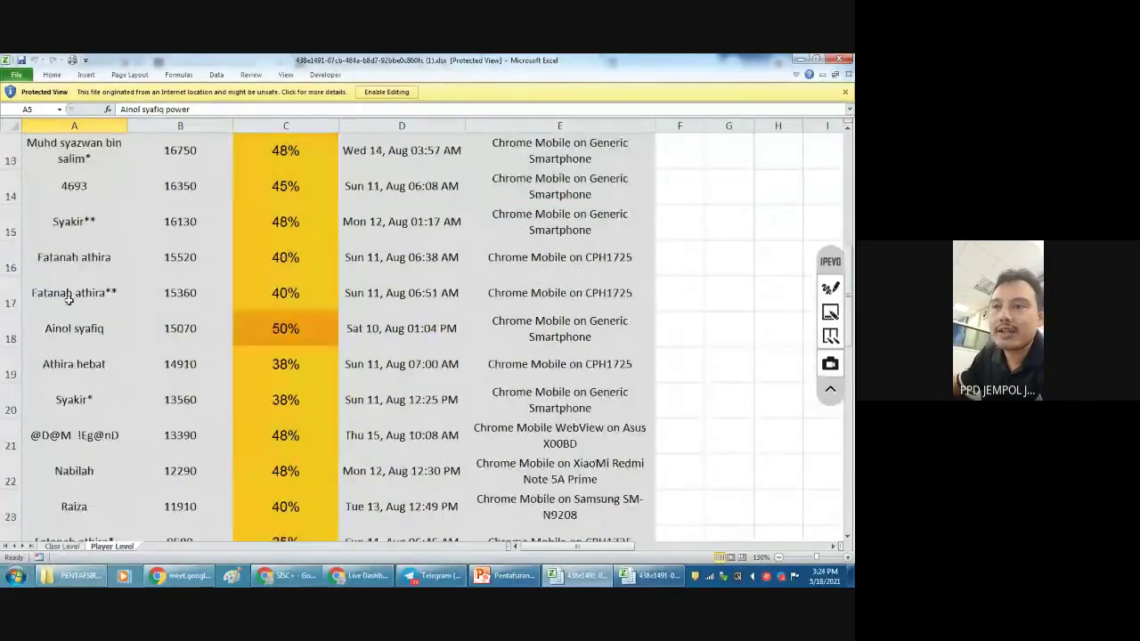
scroll(73, 315, "up", 10)
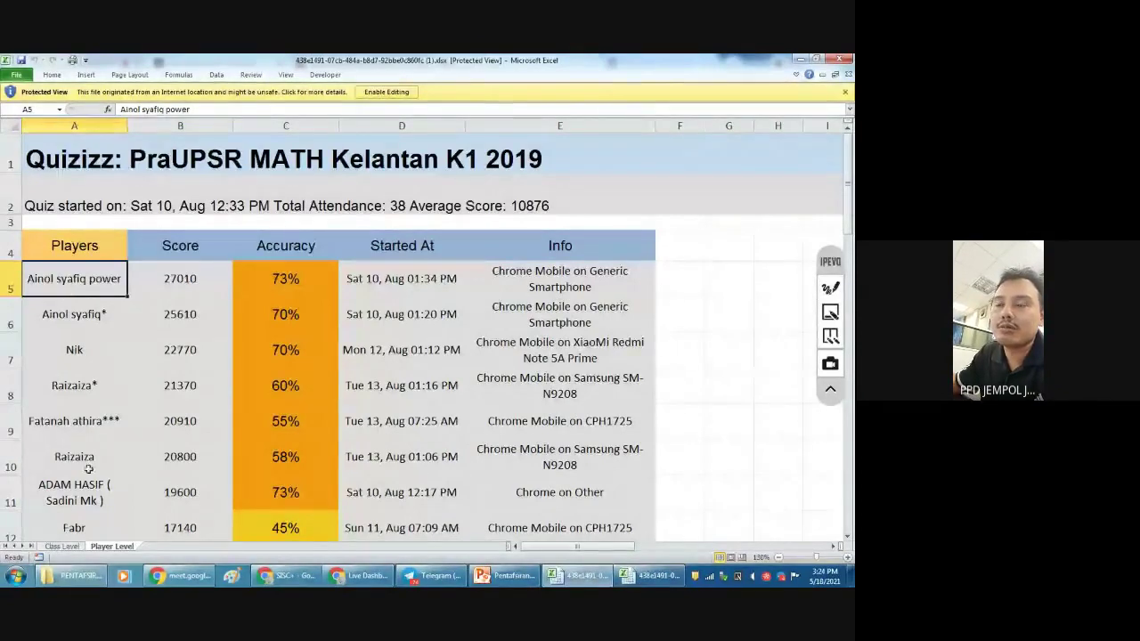
scroll(74, 346, "down", 2)
scroll(78, 328, "up", 2)
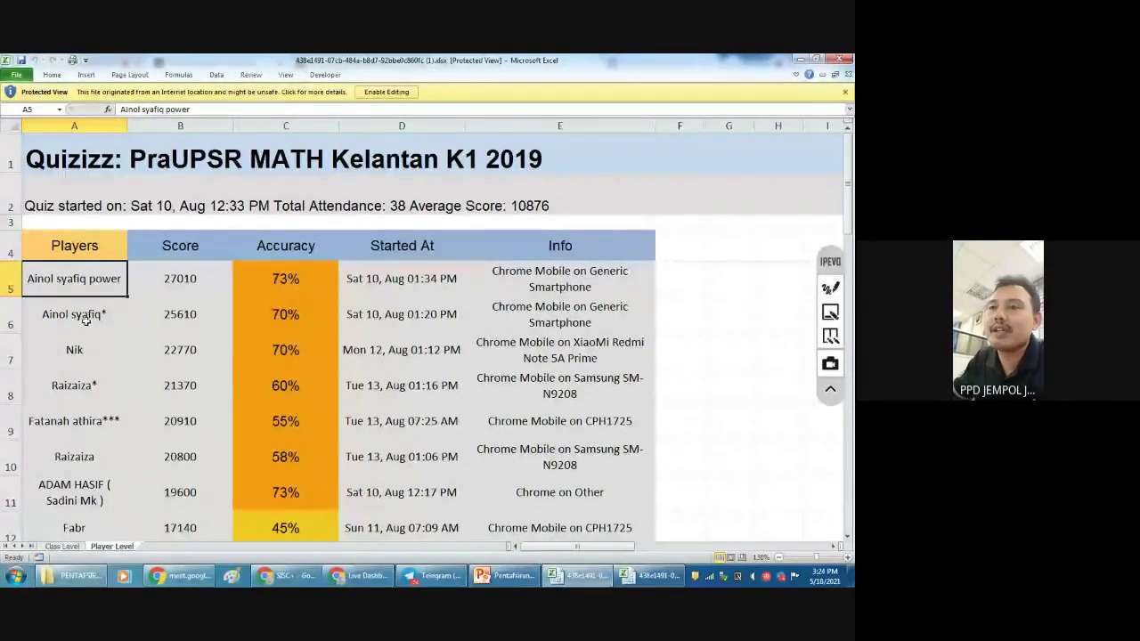
left_click(10, 323)
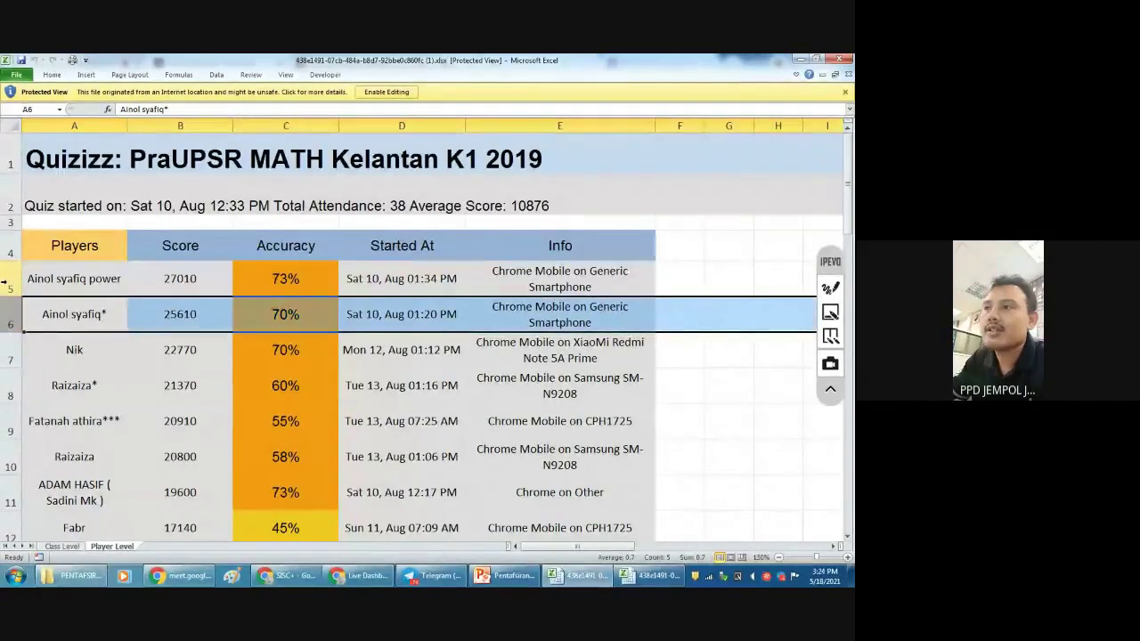
left_click(5, 281)
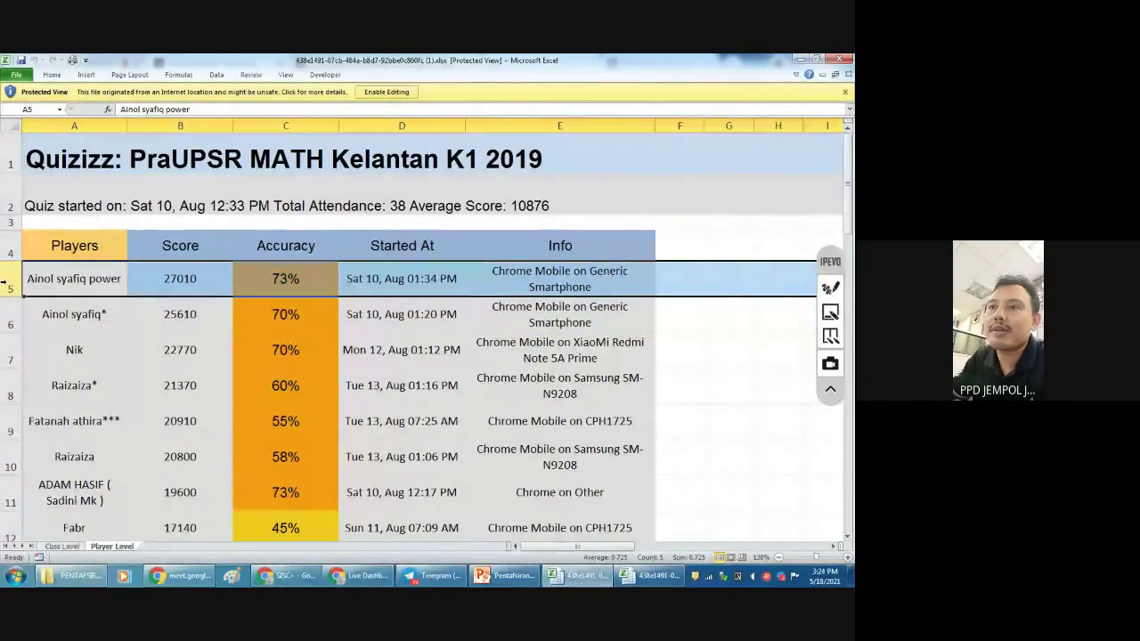